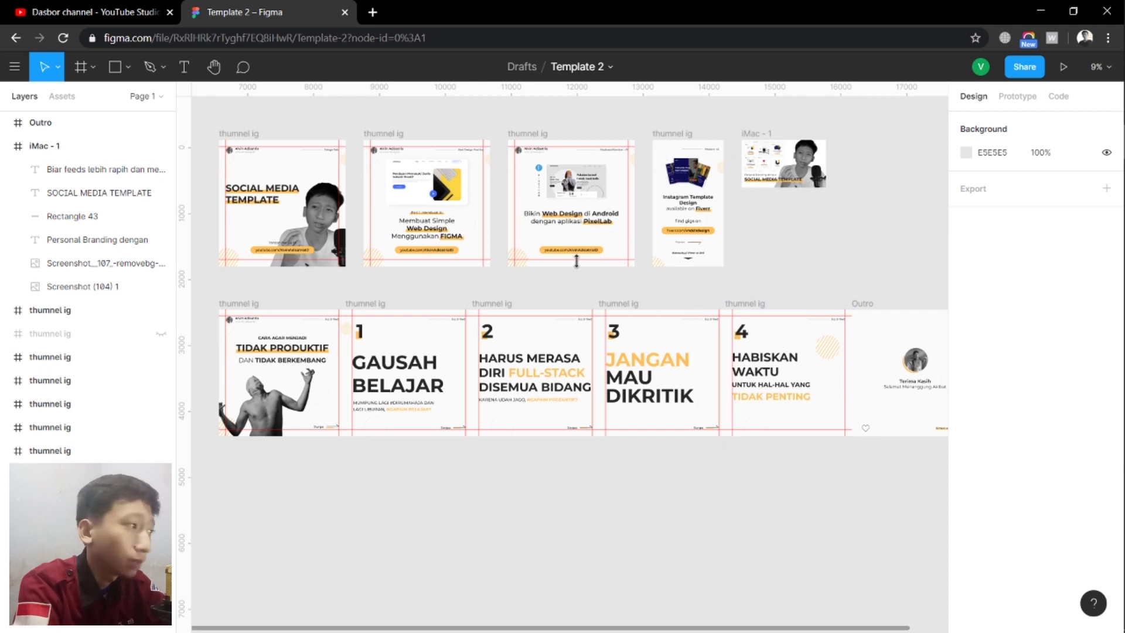
# Create a new frame, Frame 2, on empty canvas and set it to 1920×1920
pyautogui.moveTo(183, 237); pyautogui.dragTo(359, 237)
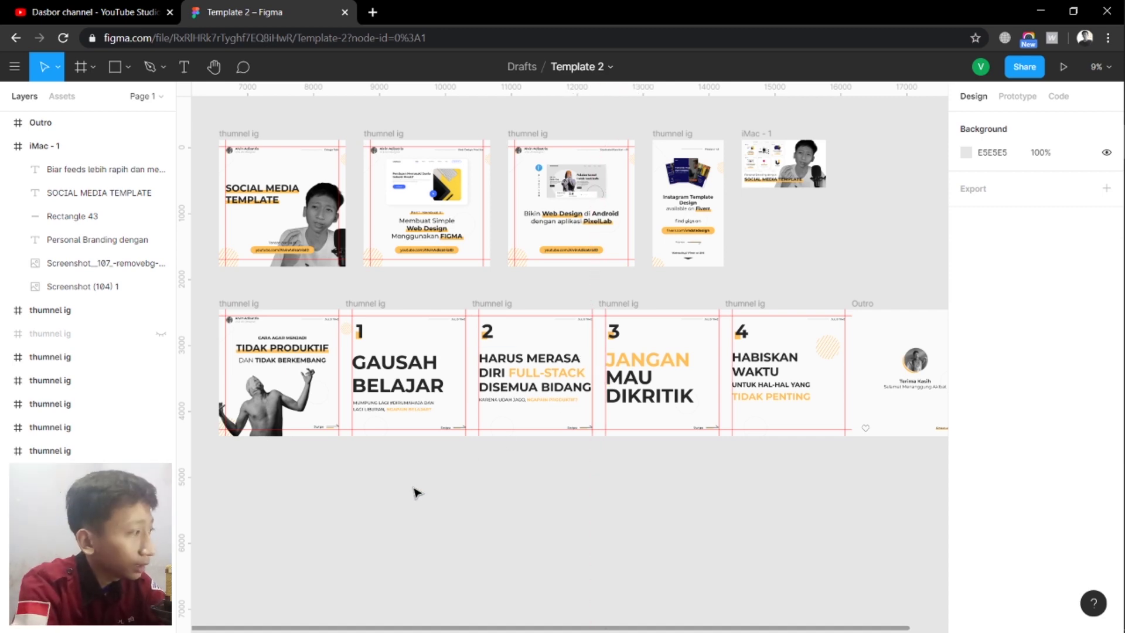
pyautogui.scroll(-1, 455, 517)
pyautogui.scroll(2, 454, 517)
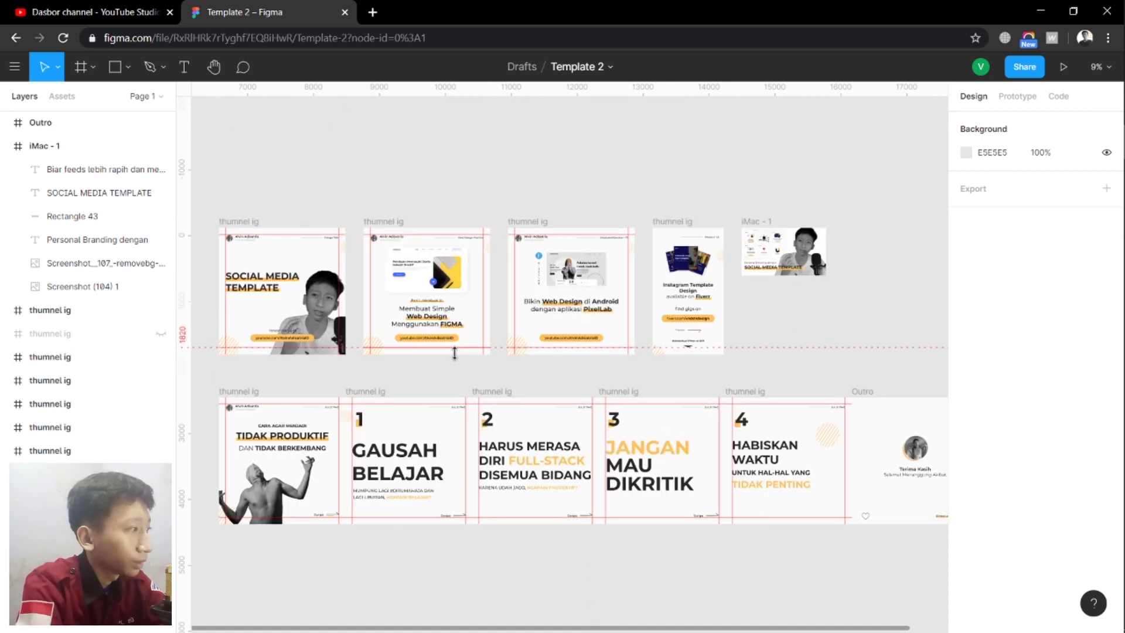
pyautogui.click(635, 373)
pyautogui.scroll(-1, 568, 422)
pyautogui.scroll(-1, 507, 471)
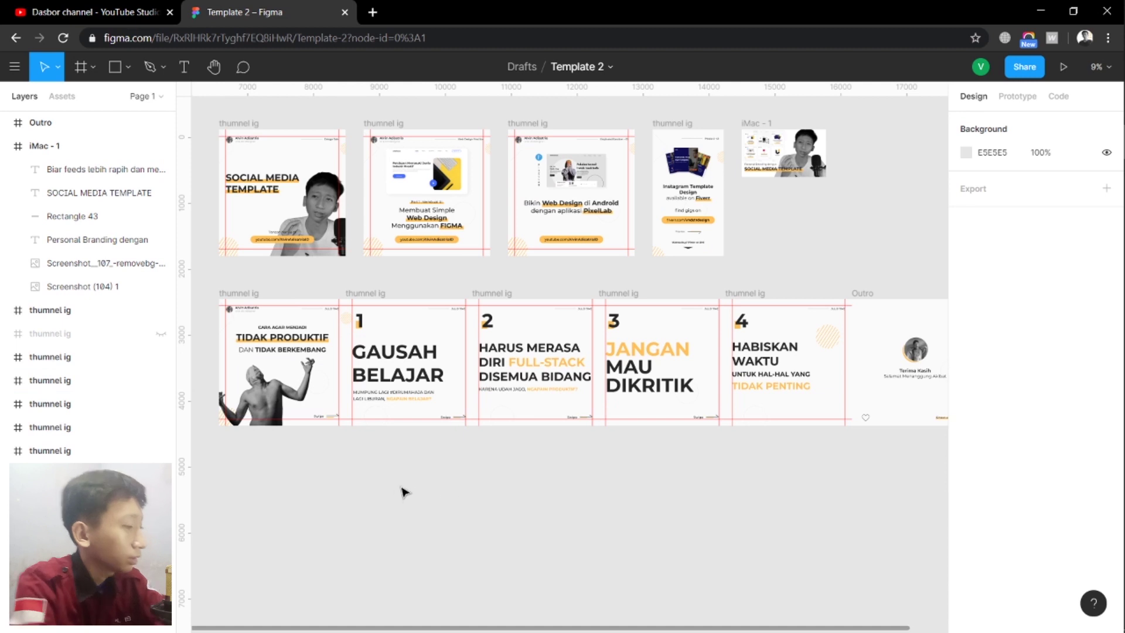
pyautogui.press('f')
pyautogui.scroll(-2, 368, 490)
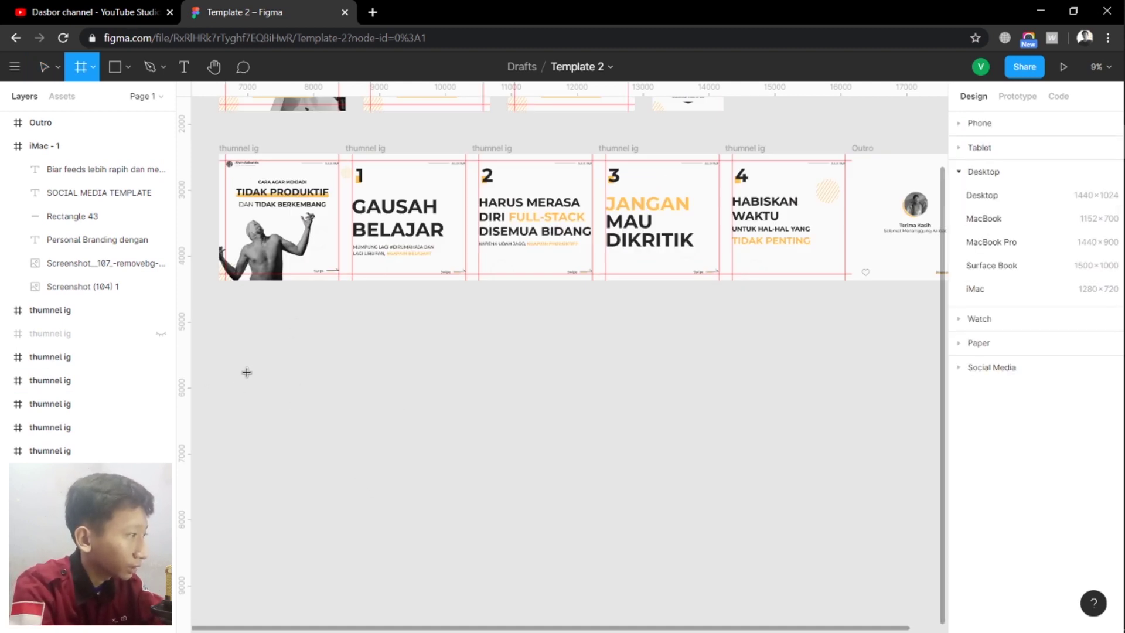
pyautogui.click(276, 371)
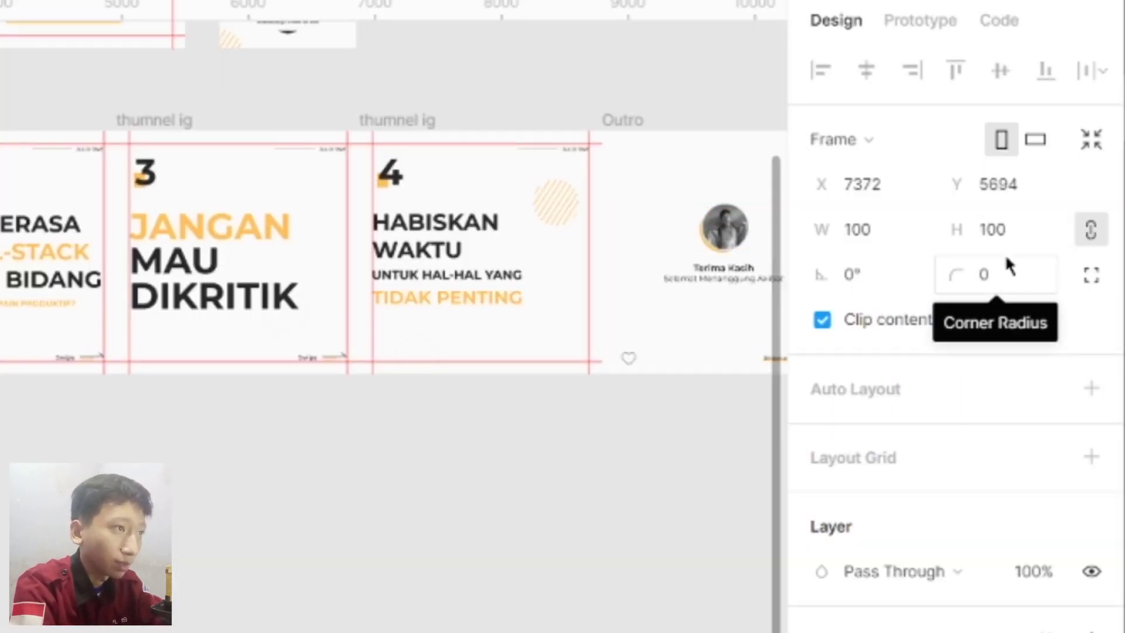
pyautogui.click(863, 233)
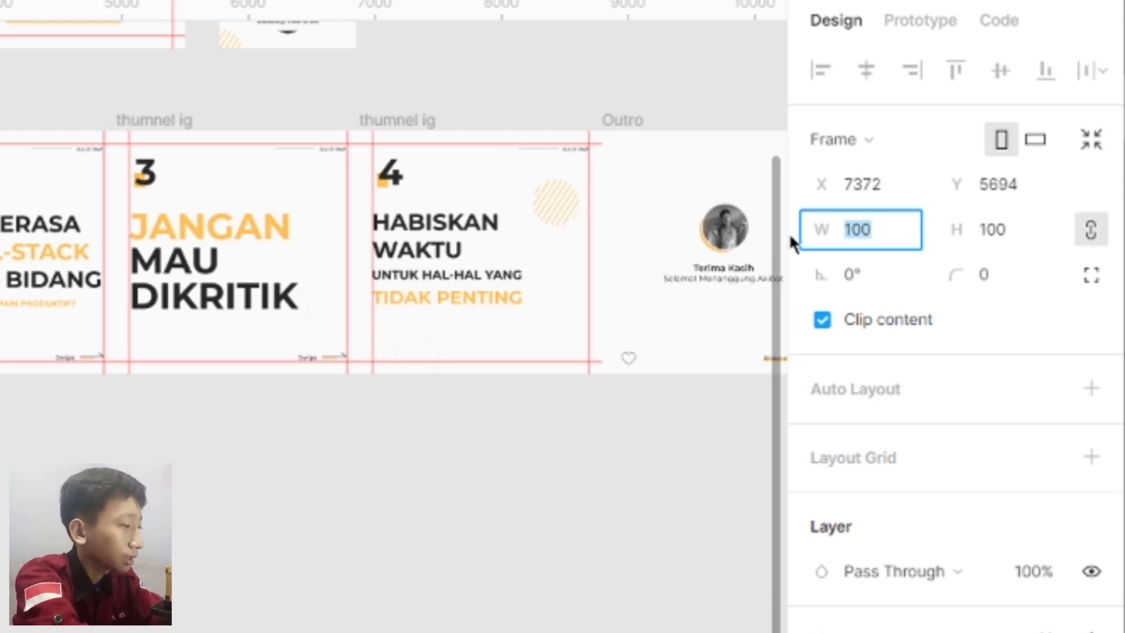
pyautogui.write('19')
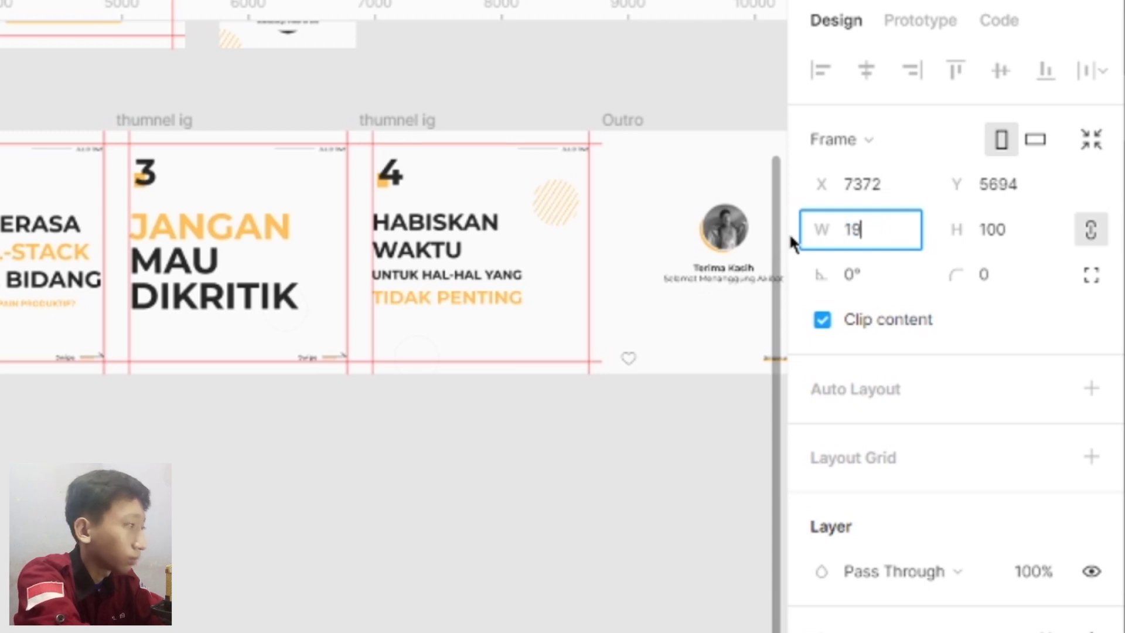
pyautogui.write('20')
pyautogui.press('Return')
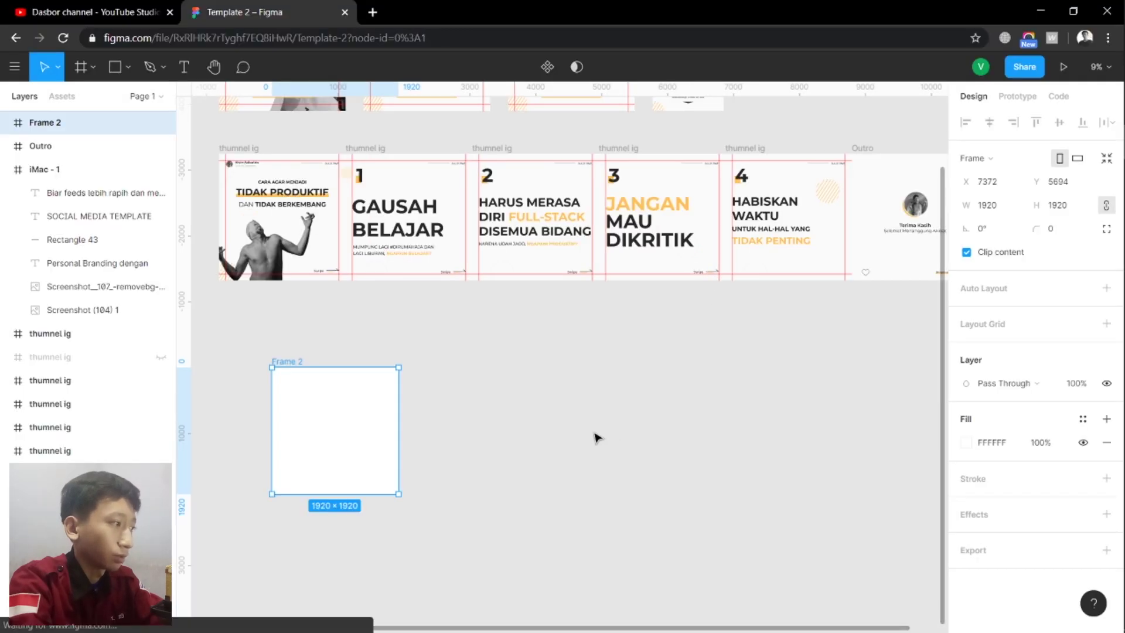
# Move Frame 2 below the thumbnail frames and zoom in until it fills the view
pyautogui.click(598, 438)
pyautogui.moveTo(339, 451)
pyautogui.mouseDown()
pyautogui.moveTo(328, 422)
pyautogui.moveTo(396, 409)
pyautogui.moveTo(311, 476)
pyautogui.mouseUp()
pyautogui.click(445, 420)
pyautogui.scroll(-1, 384, 452)
pyautogui.scroll(-5, 498, 427)
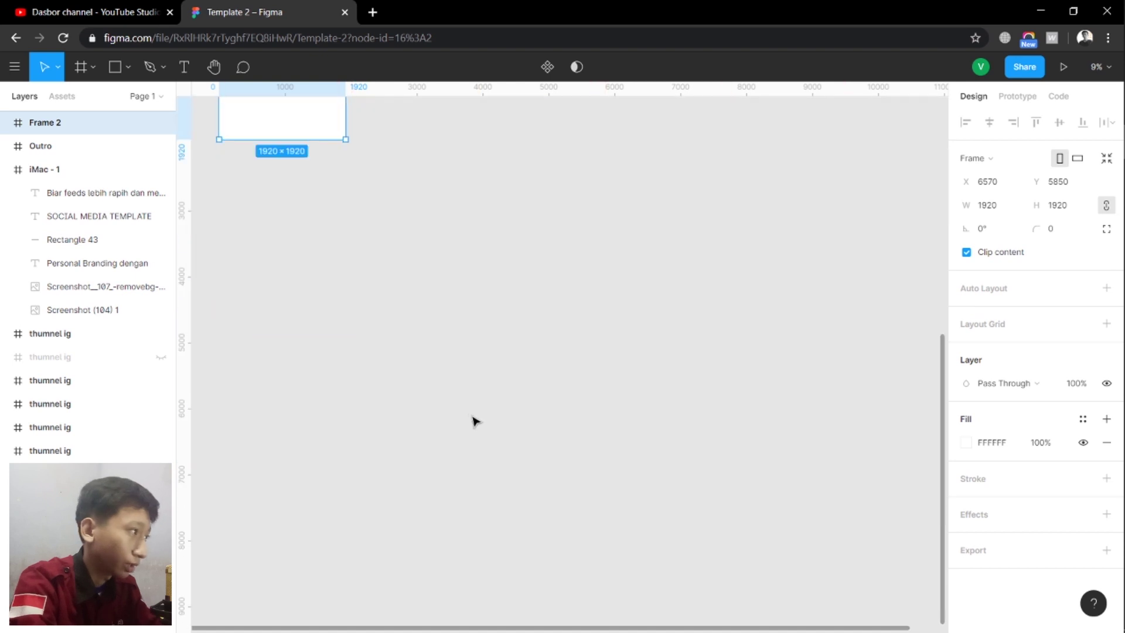
pyautogui.moveTo(297, 134); pyautogui.dragTo(405, 363)
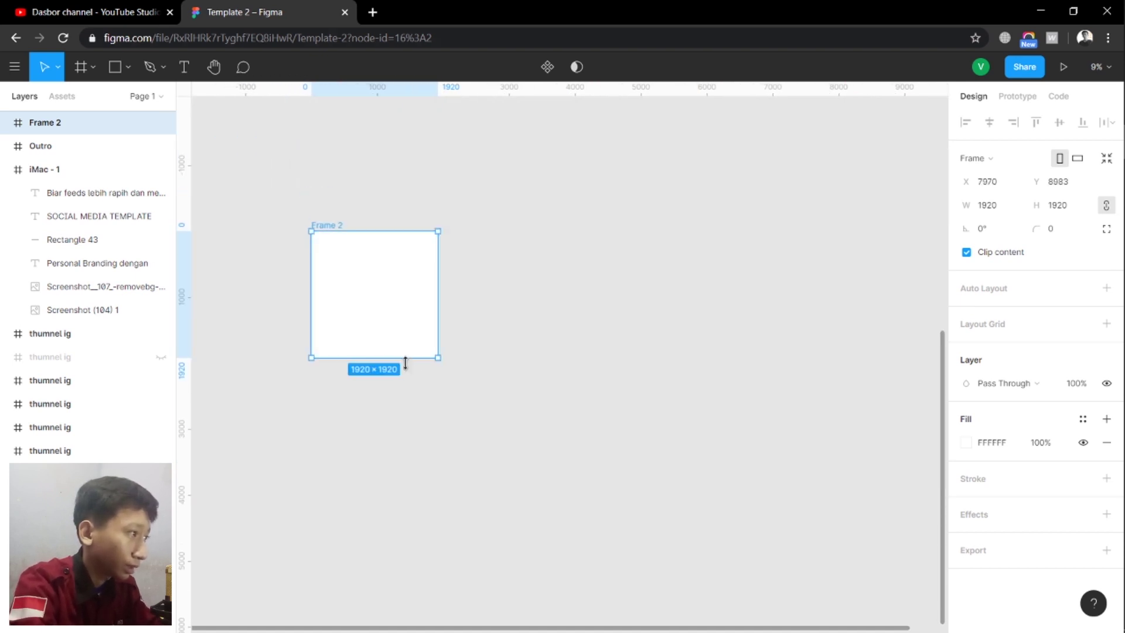
pyautogui.click(482, 344)
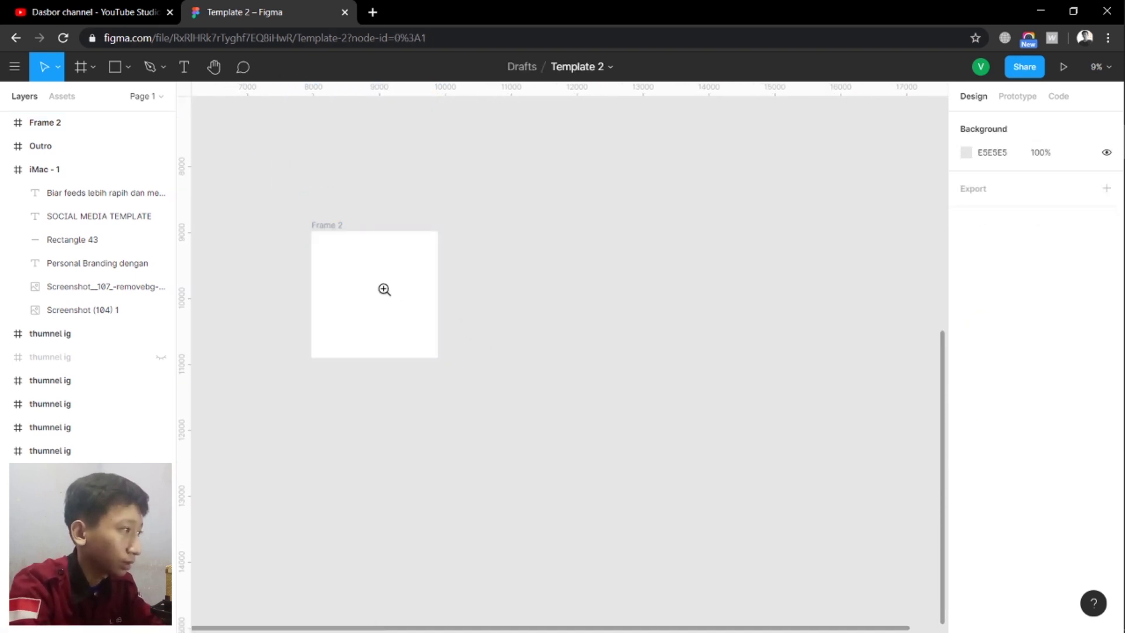
pyautogui.click(384, 289)
pyautogui.click(350, 297)
pyautogui.moveTo(346, 301)
pyautogui.mouseDown()
pyautogui.moveTo(387, 332)
pyautogui.moveTo(472, 357)
pyautogui.moveTo(497, 337)
pyautogui.moveTo(510, 351)
pyautogui.mouseUp()
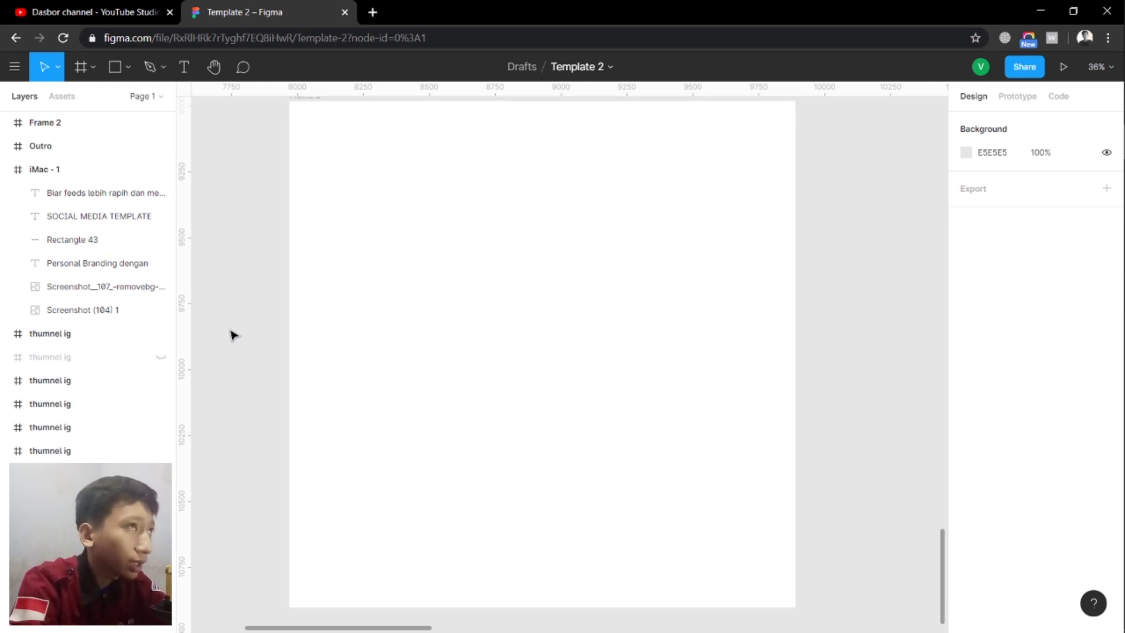
pyautogui.moveTo(182, 368); pyautogui.dragTo(262, 363)
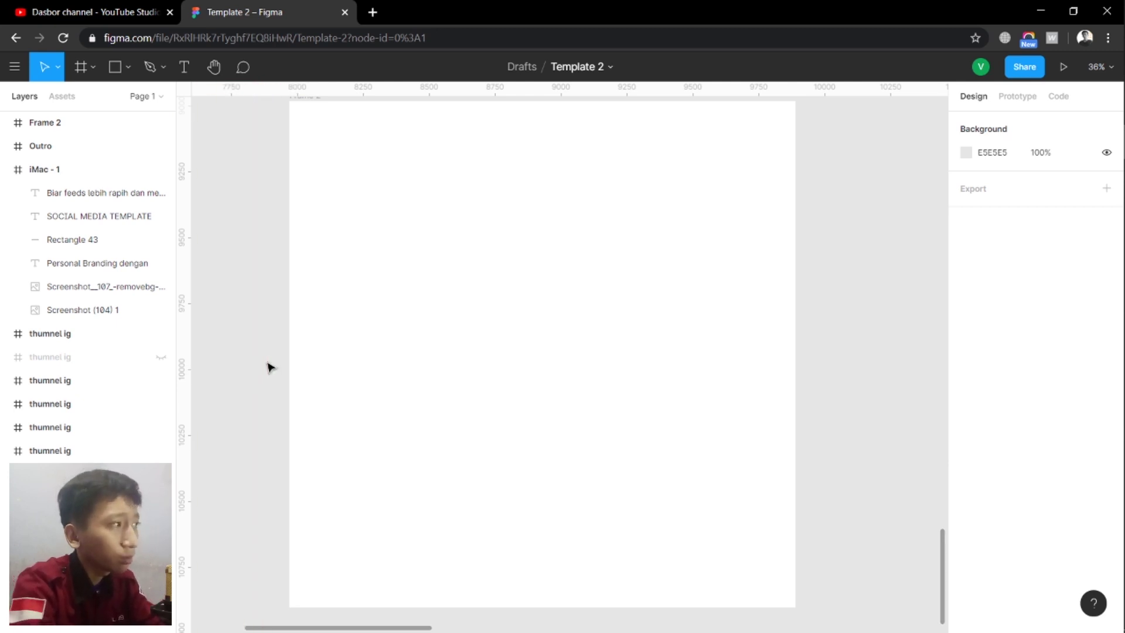
pyautogui.click(296, 381)
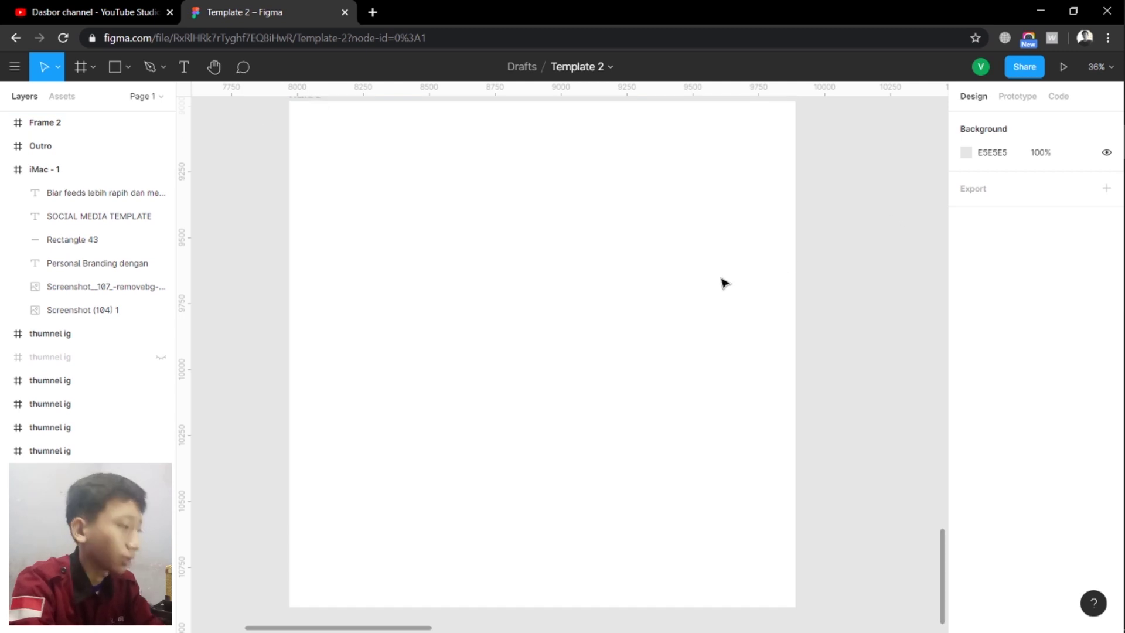
# Snap a 100×100 helper square into Frame 2's top-left corner and add left and top guides at its edges
pyautogui.press('r')
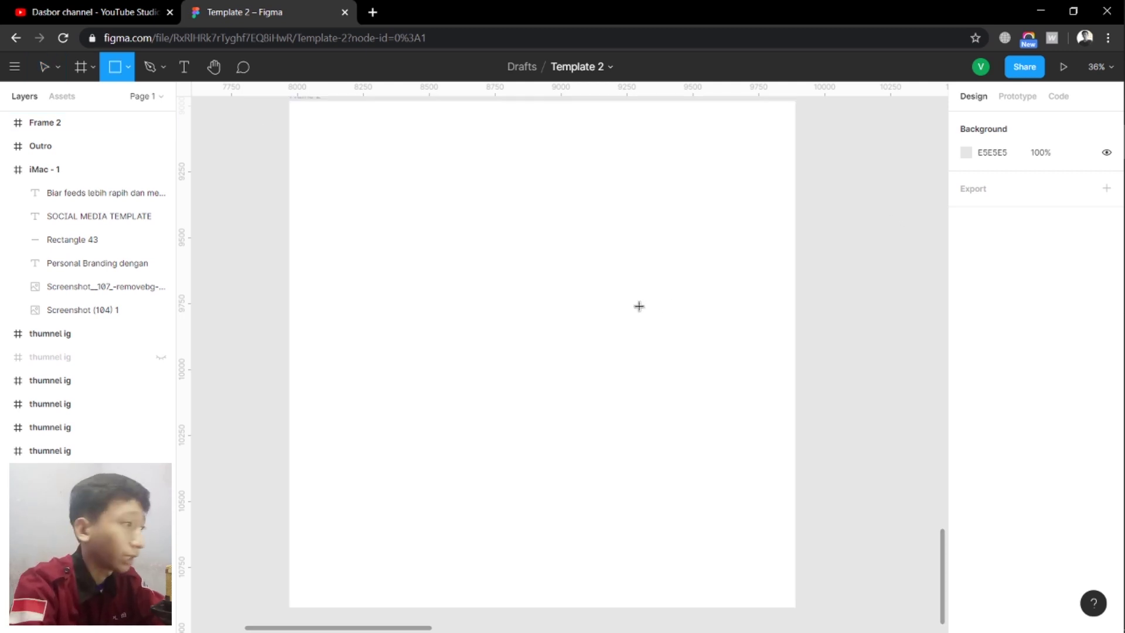
pyautogui.click(440, 210)
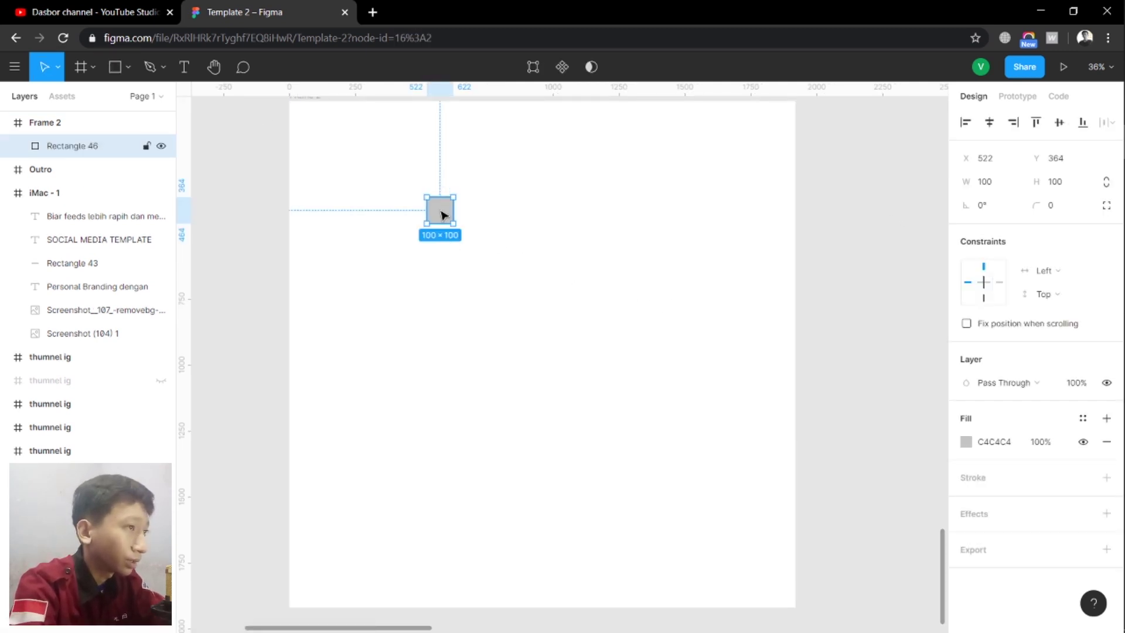
pyautogui.moveTo(444, 215); pyautogui.dragTo(320, 117)
pyautogui.click(200, 243)
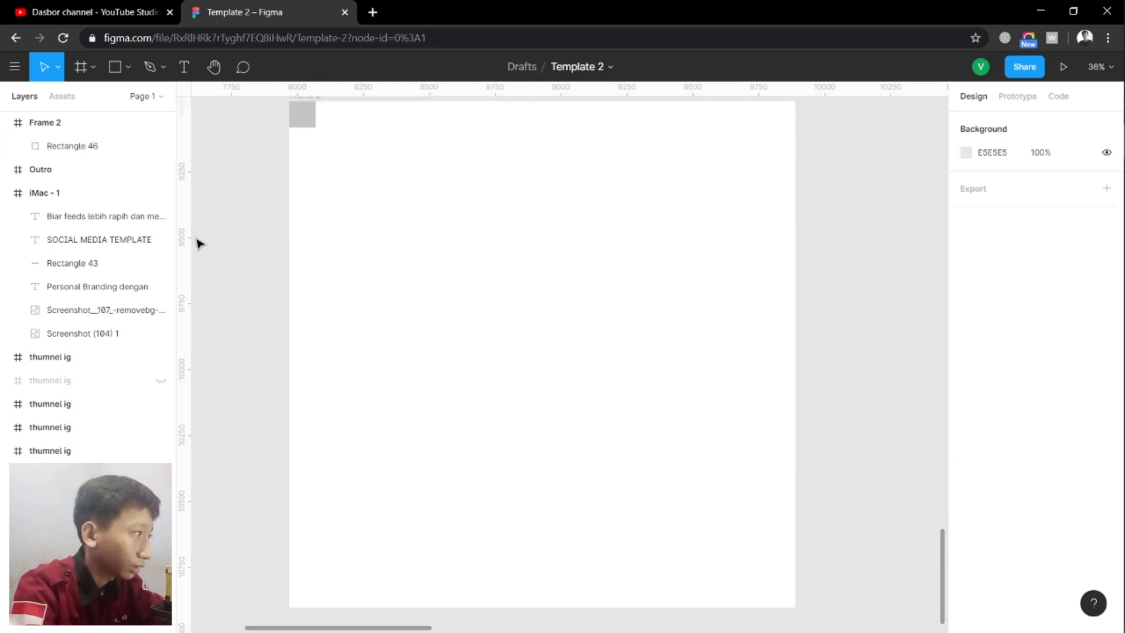
pyautogui.moveTo(184, 244); pyautogui.dragTo(315, 252)
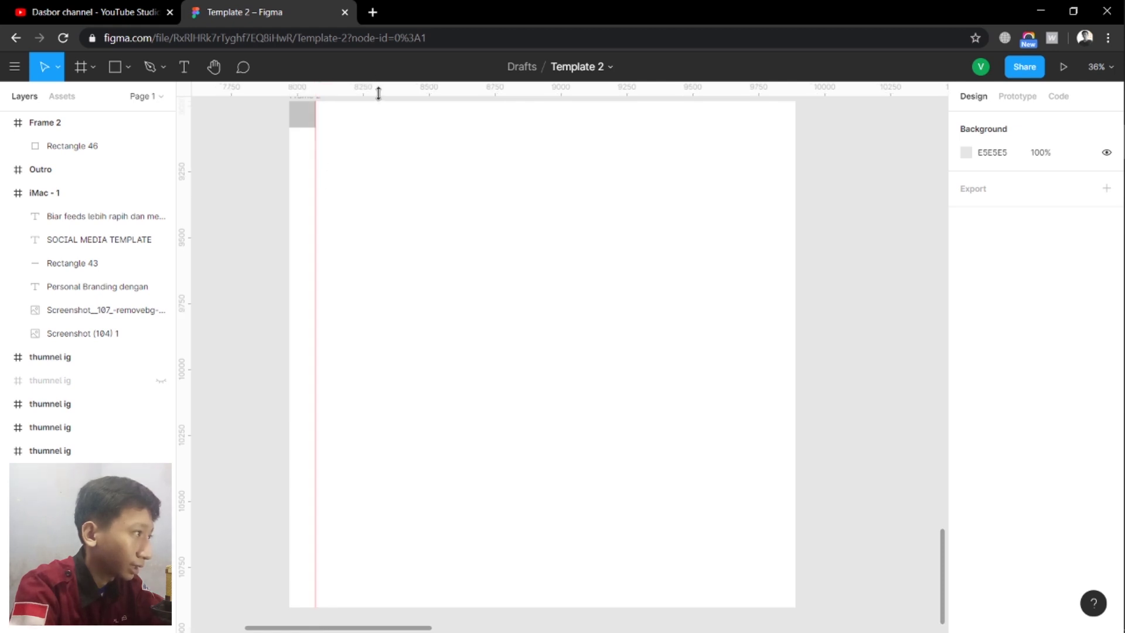
pyautogui.moveTo(379, 93); pyautogui.dragTo(382, 127)
# Add right and bottom guides 100 px inside the frame, then delete the helper square
pyautogui.click(302, 113)
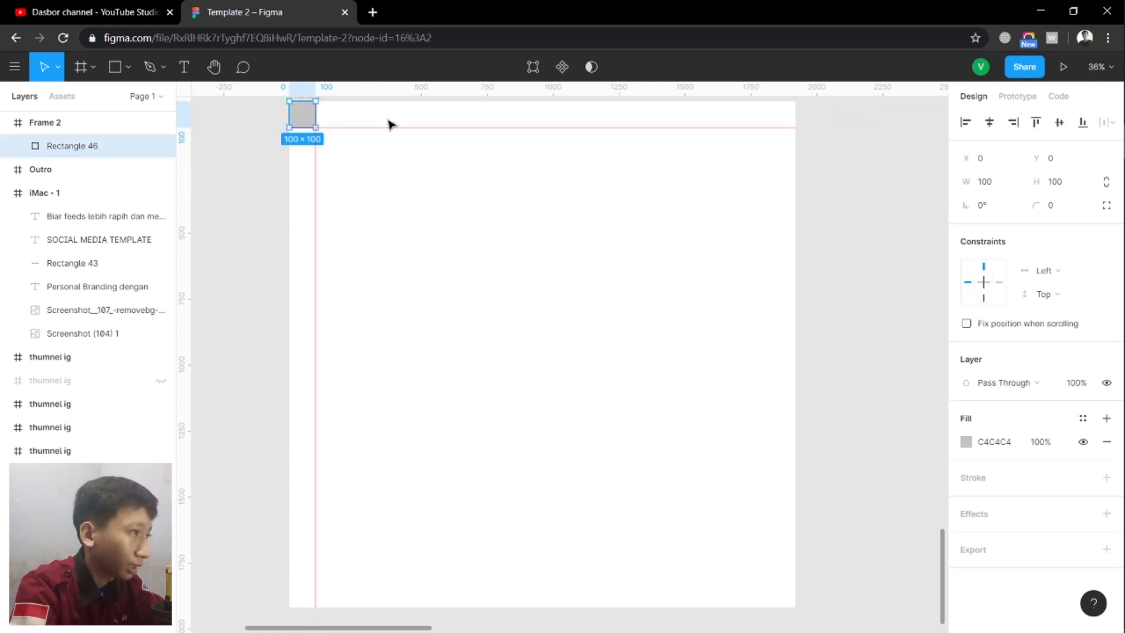
pyautogui.moveTo(302, 114); pyautogui.dragTo(783, 113)
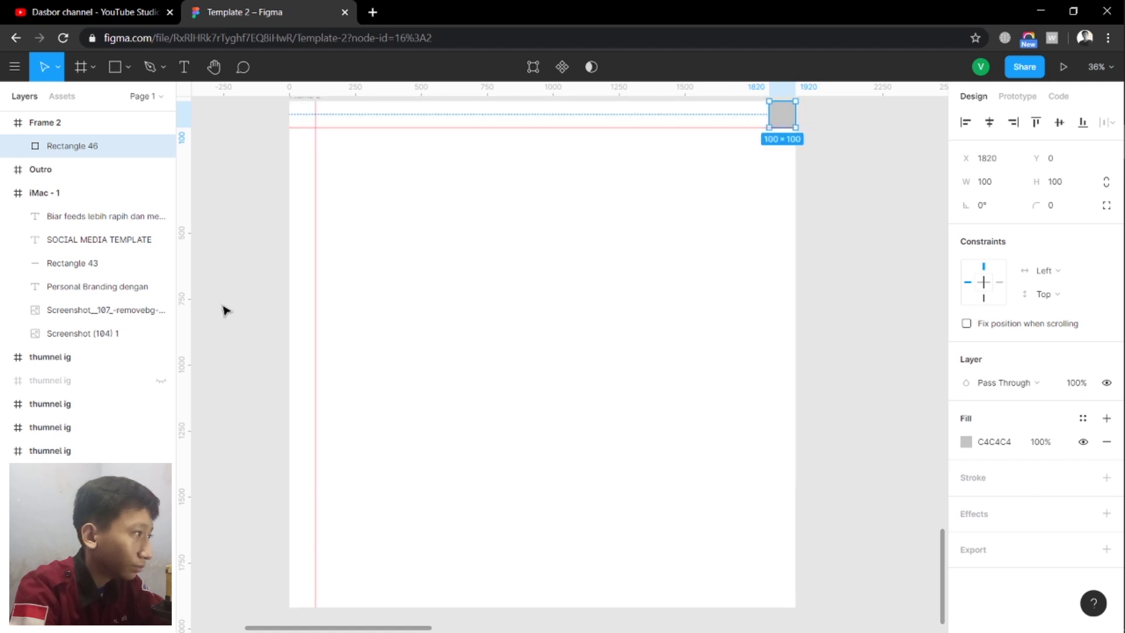
pyautogui.moveTo(183, 342); pyautogui.dragTo(769, 303)
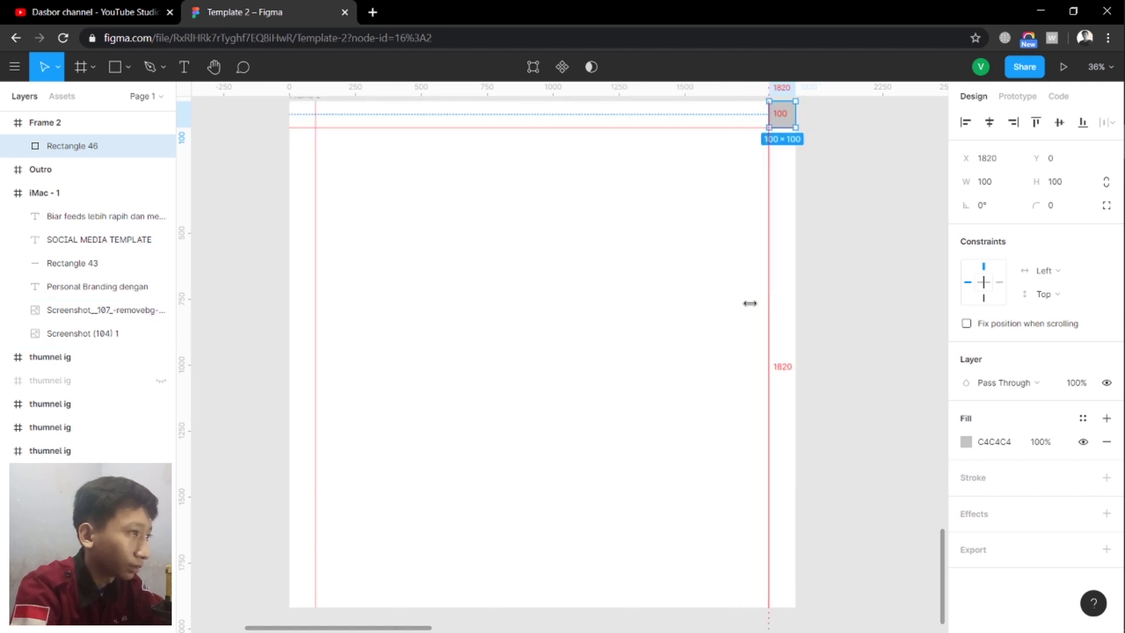
pyautogui.moveTo(698, 88); pyautogui.dragTo(662, 581)
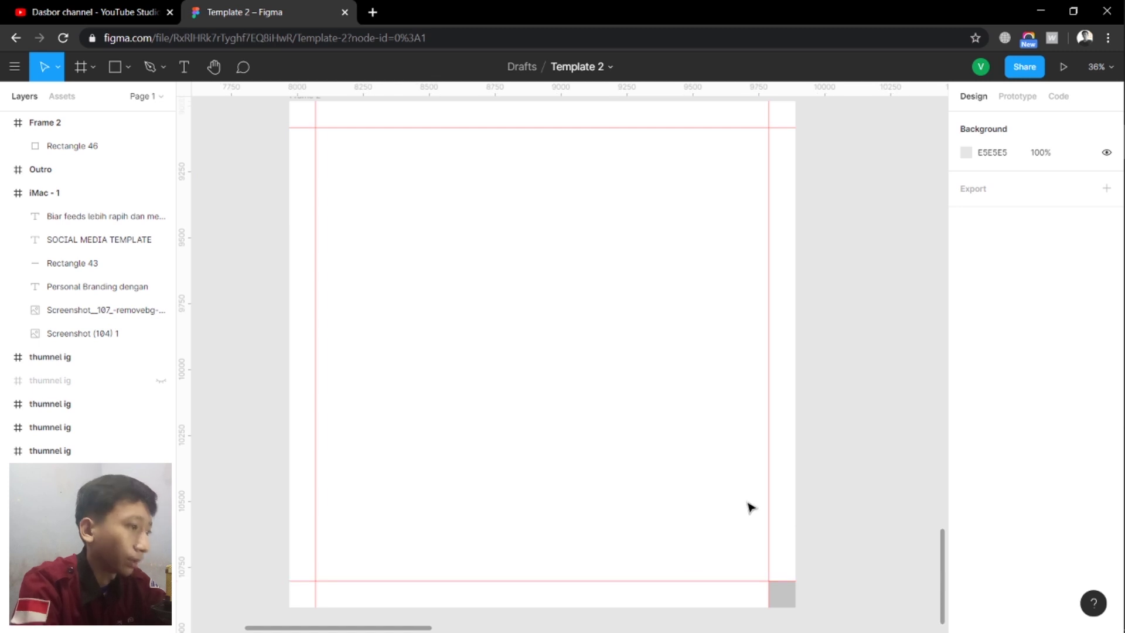
pyautogui.click(782, 595)
pyautogui.press('Delete')
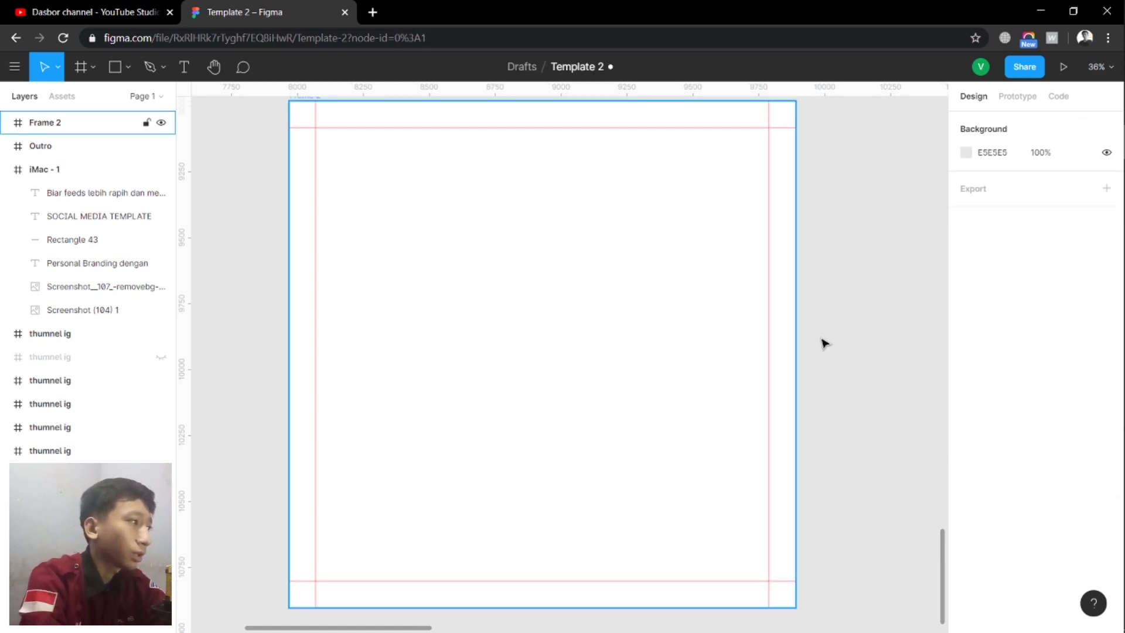
# Select and deselect Frame 2 repeatedly to check the inset guides
pyautogui.click(825, 343)
pyautogui.click(527, 357)
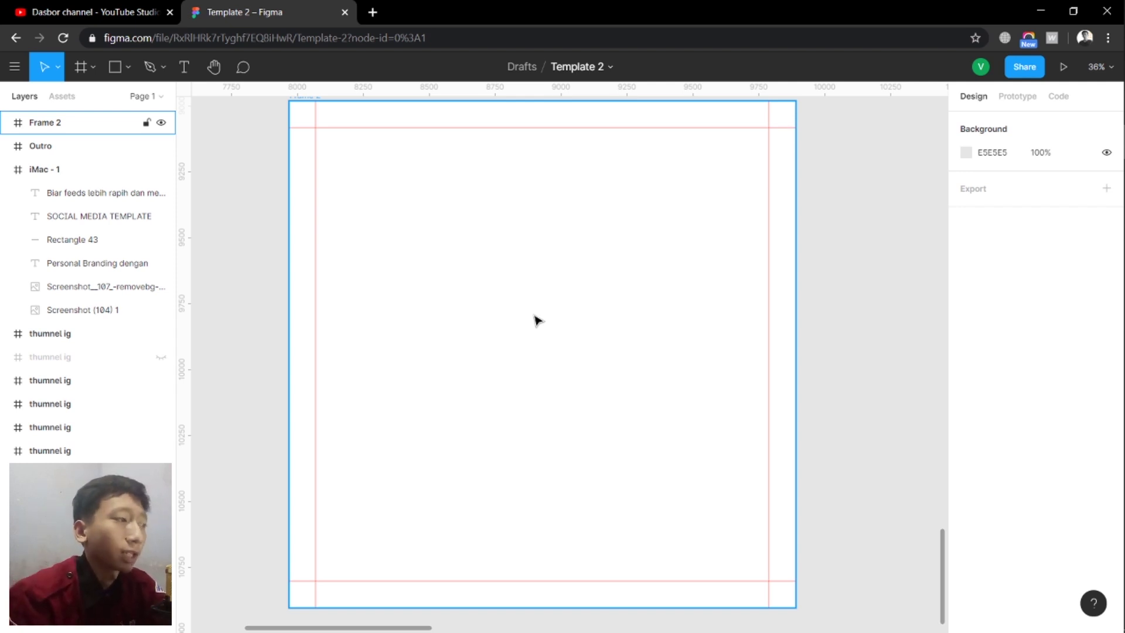
pyautogui.click(868, 317)
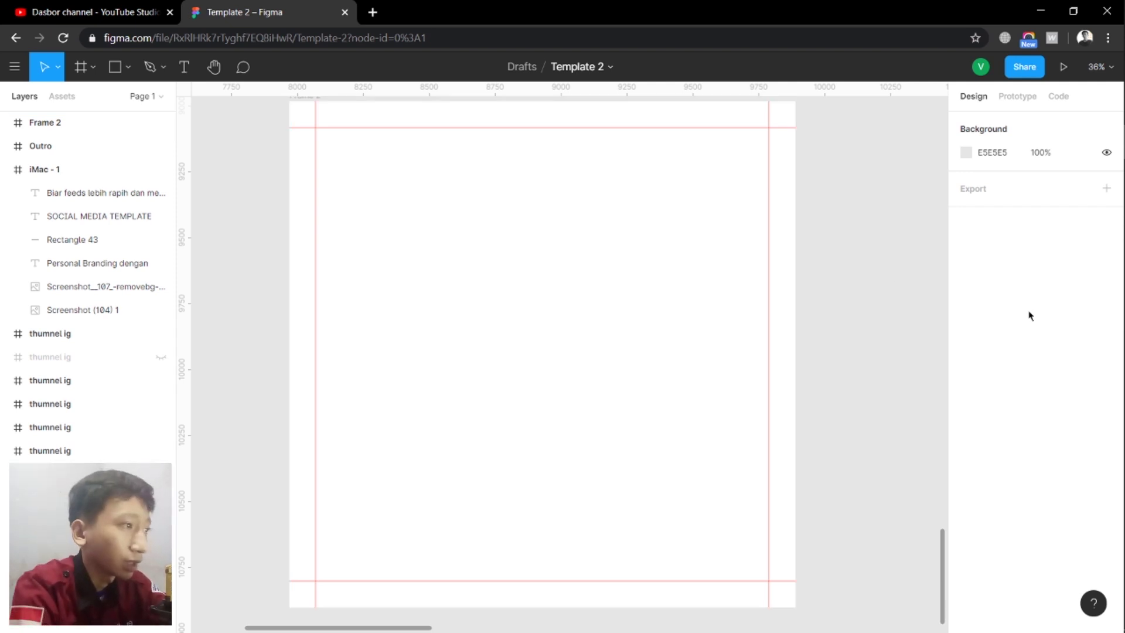
pyautogui.click(444, 350)
pyautogui.click(818, 340)
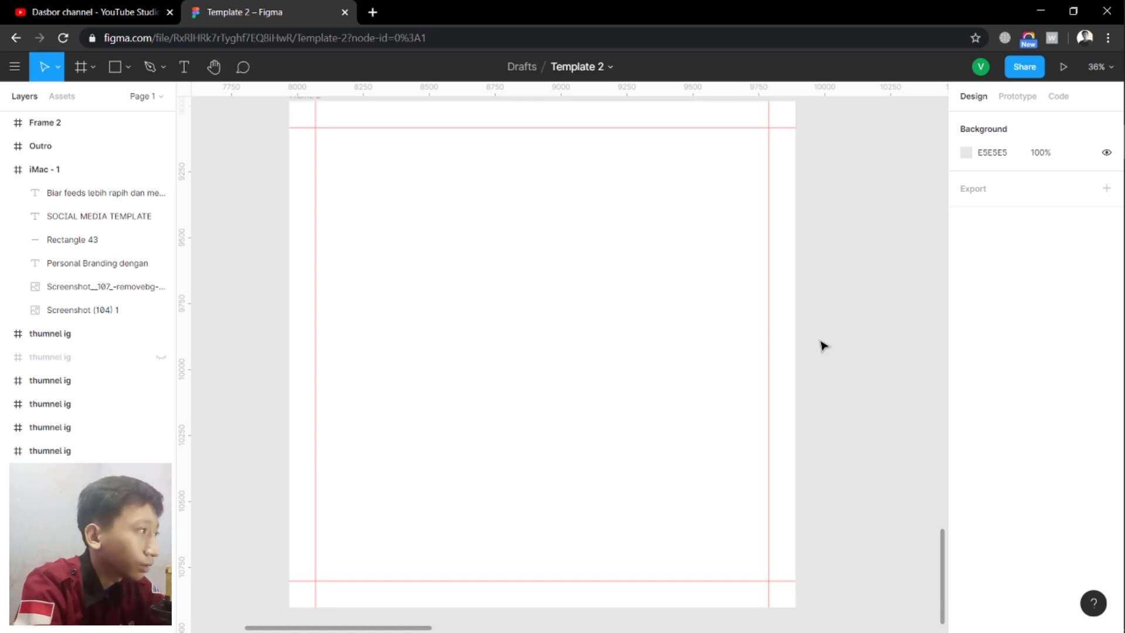
pyautogui.scroll(1, 644, 381)
pyautogui.click(527, 405)
pyautogui.click(220, 463)
pyautogui.click(544, 331)
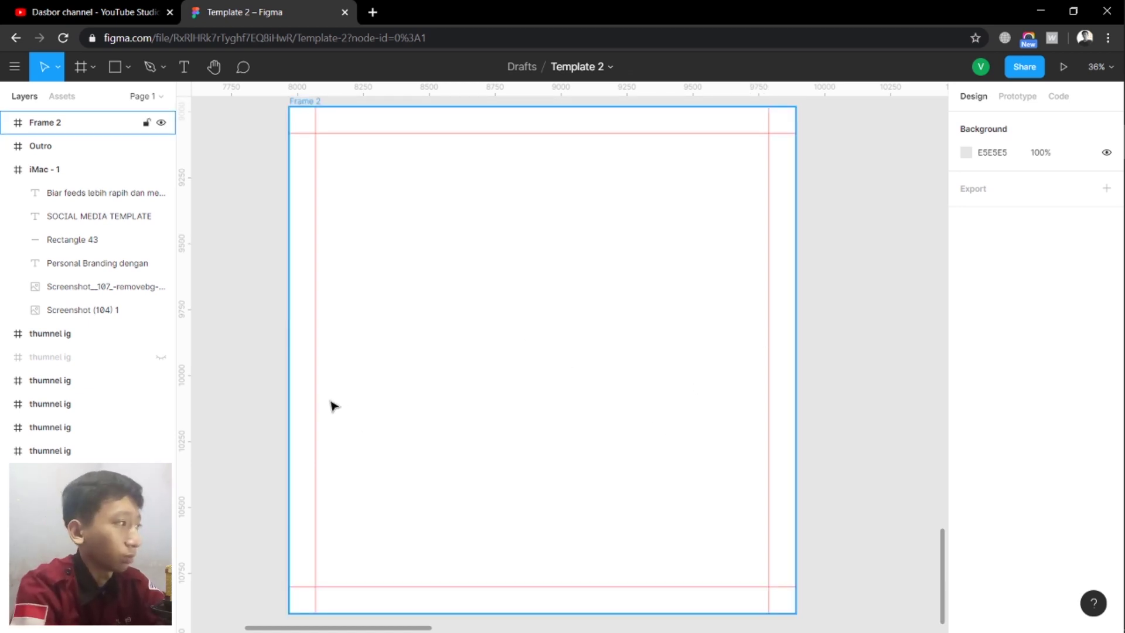
pyautogui.click(218, 329)
pyautogui.click(311, 229)
pyautogui.scroll(1, 311, 228)
pyautogui.click(234, 276)
pyautogui.scroll(5, 235, 275)
# Inspect the profile photo in the reference thumbnail, then scroll back toward Frame 2
pyautogui.scroll(4, 408, 360)
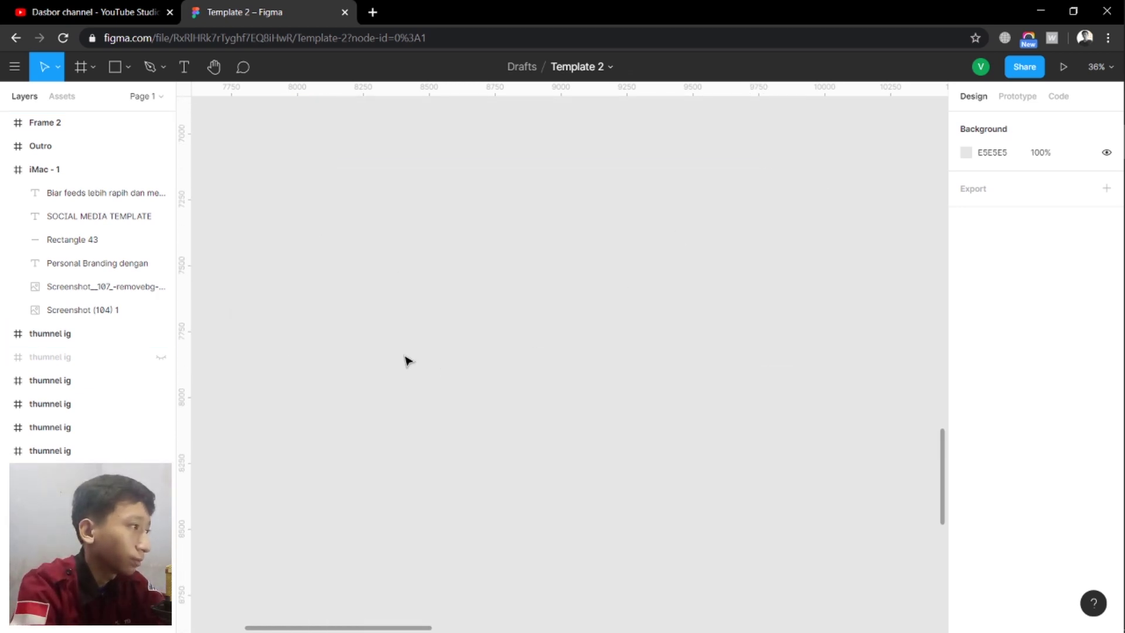
pyautogui.scroll(5, 428, 361)
pyautogui.scroll(10, 449, 345)
pyautogui.scroll(5, 411, 331)
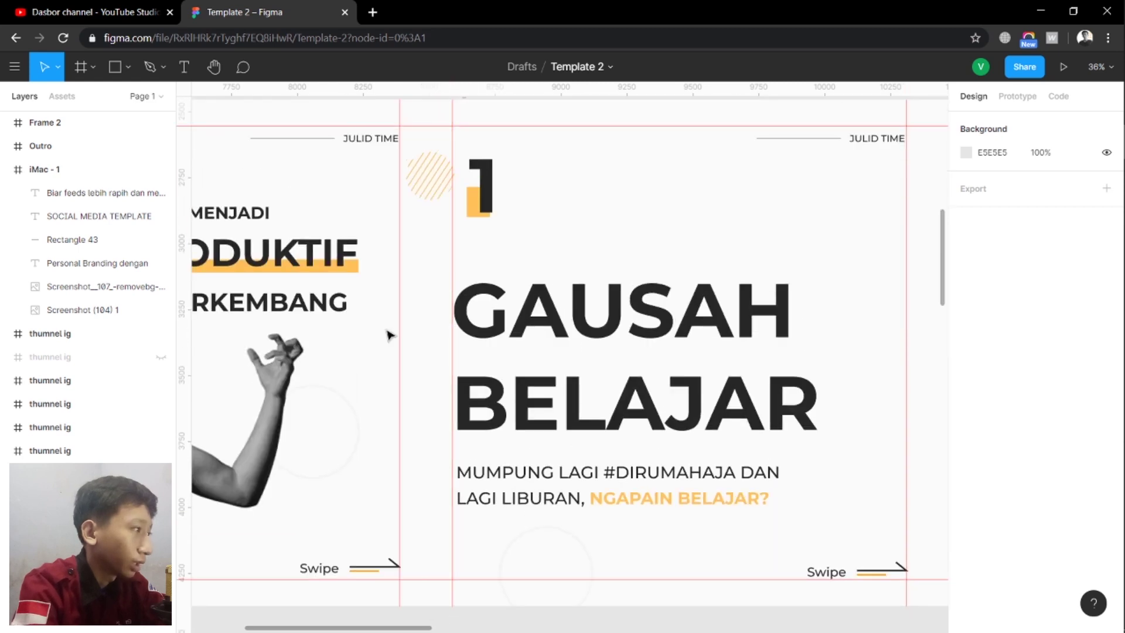
pyautogui.moveTo(285, 345); pyautogui.dragTo(635, 486)
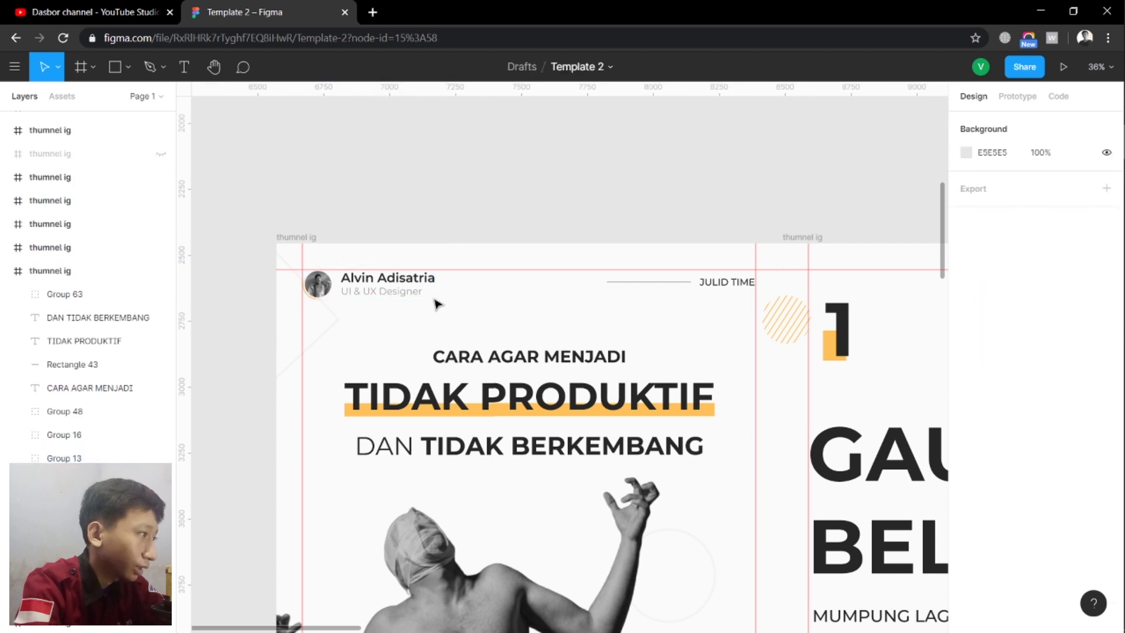
pyautogui.click(317, 286)
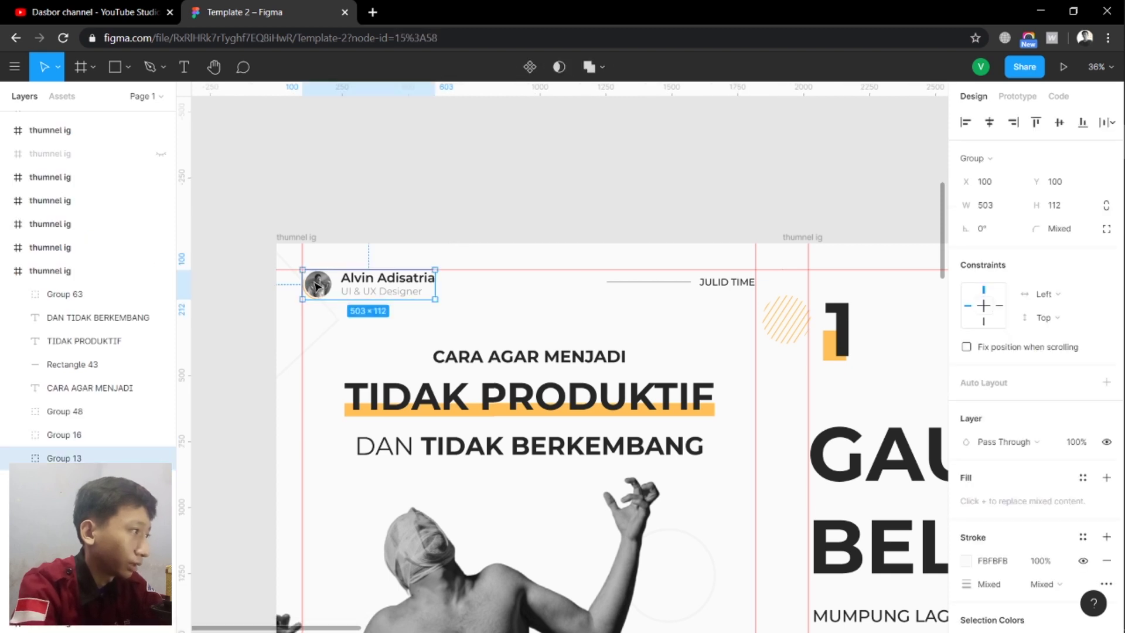
pyautogui.click(697, 170)
pyautogui.hscroll(5, 771, 285)
pyautogui.hscroll(10, 797, 335)
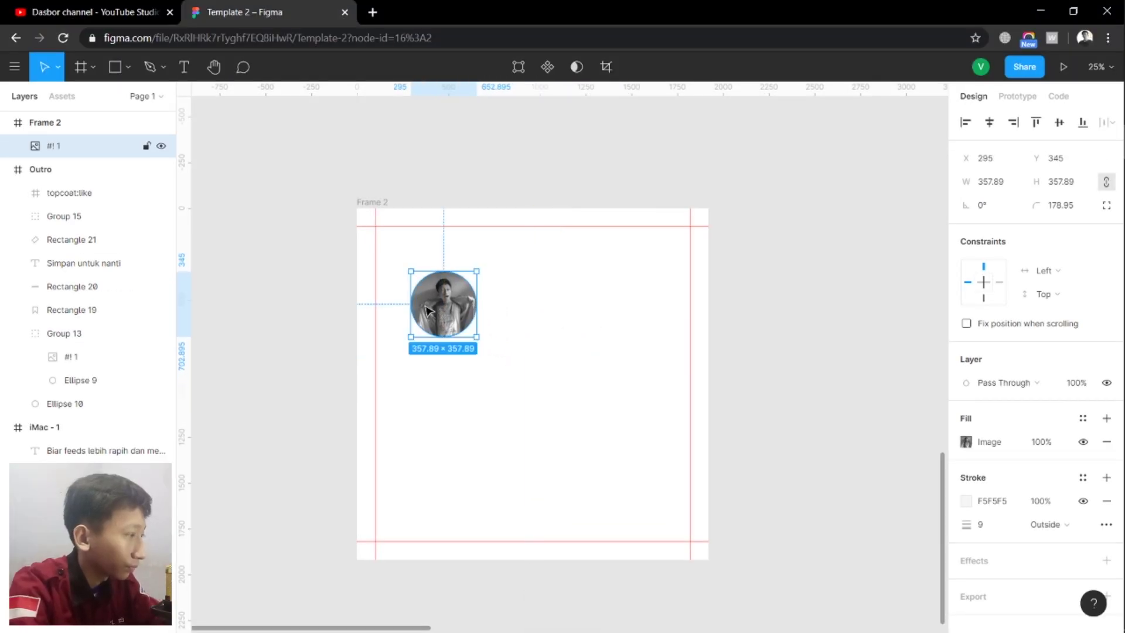
# Shrink the profile photo to 127×127, place it near the top-left margin, and remove its stroke
pyautogui.click(396, 256)
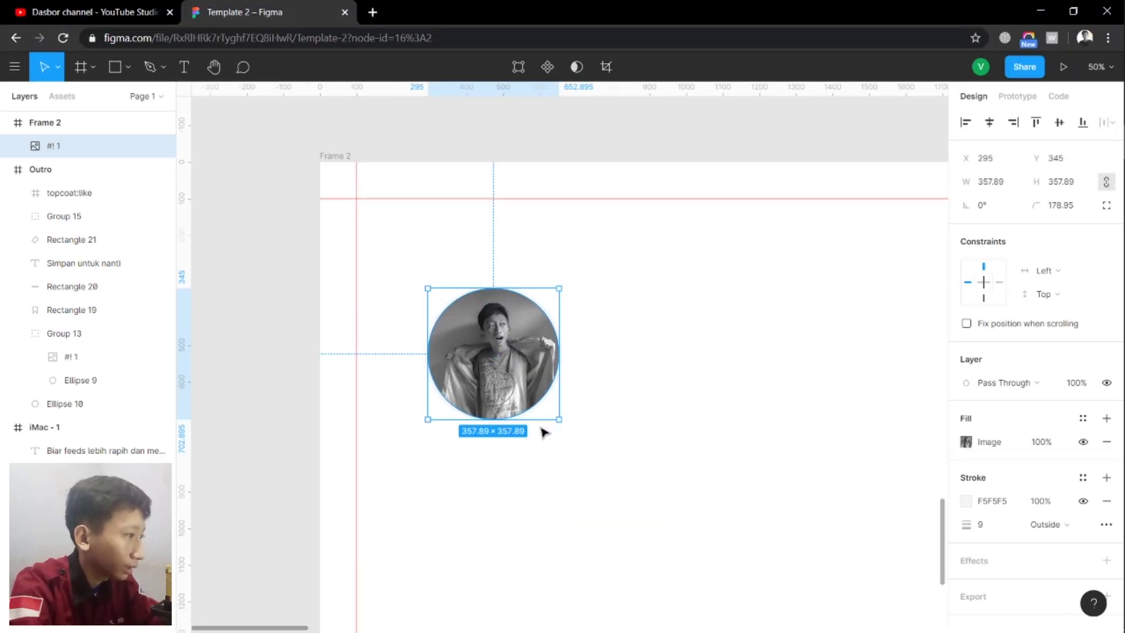
pyautogui.moveTo(559, 420)
pyautogui.mouseDown()
pyautogui.moveTo(518, 335)
pyautogui.moveTo(412, 253)
pyautogui.moveTo(394, 224)
pyautogui.mouseUp()
pyautogui.click(532, 322)
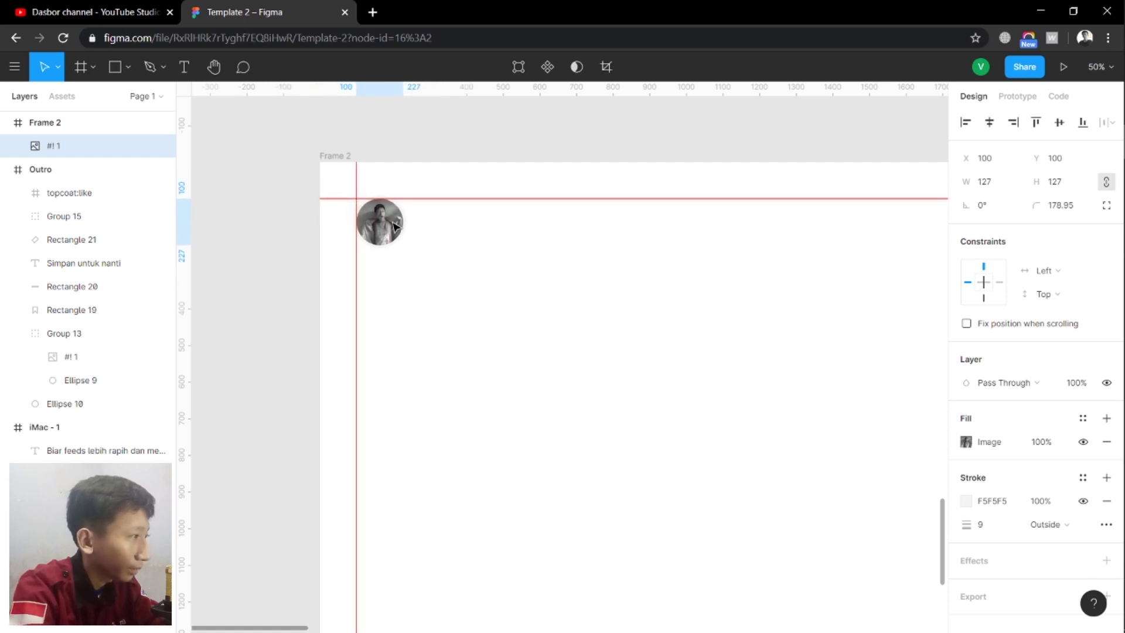
pyautogui.click(426, 266)
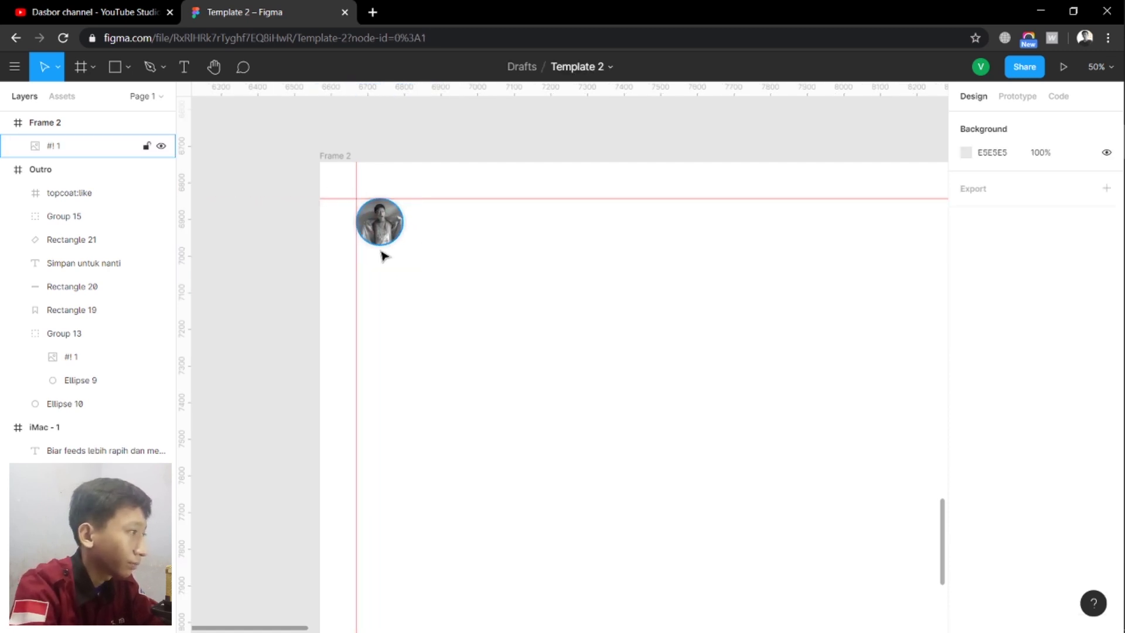
pyautogui.scroll(3, 364, 211)
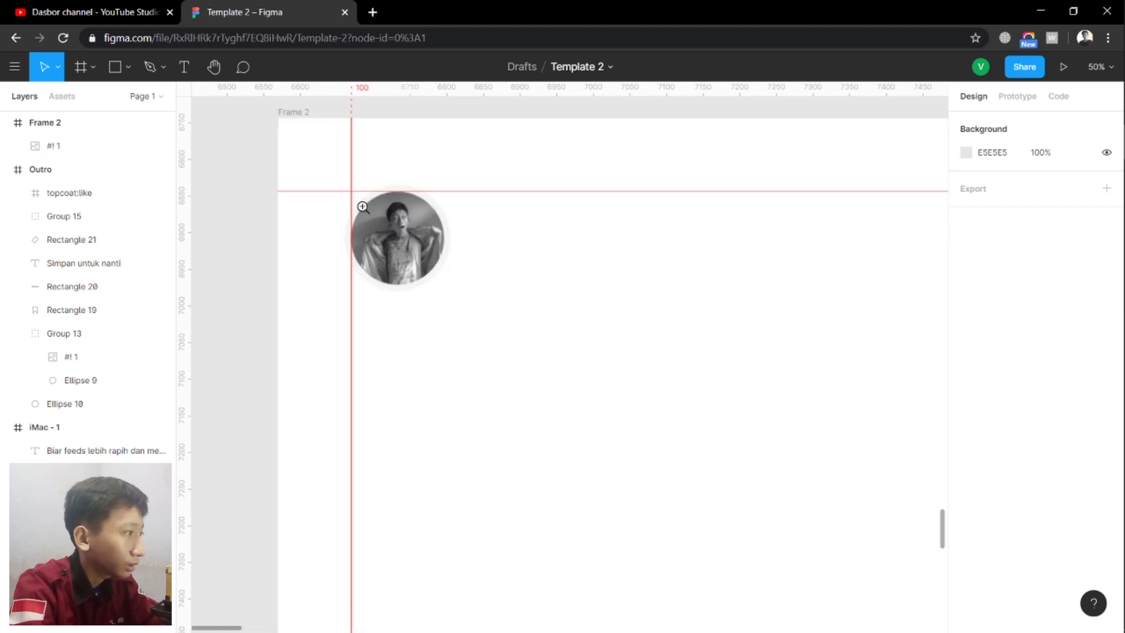
pyautogui.scroll(3, 412, 197)
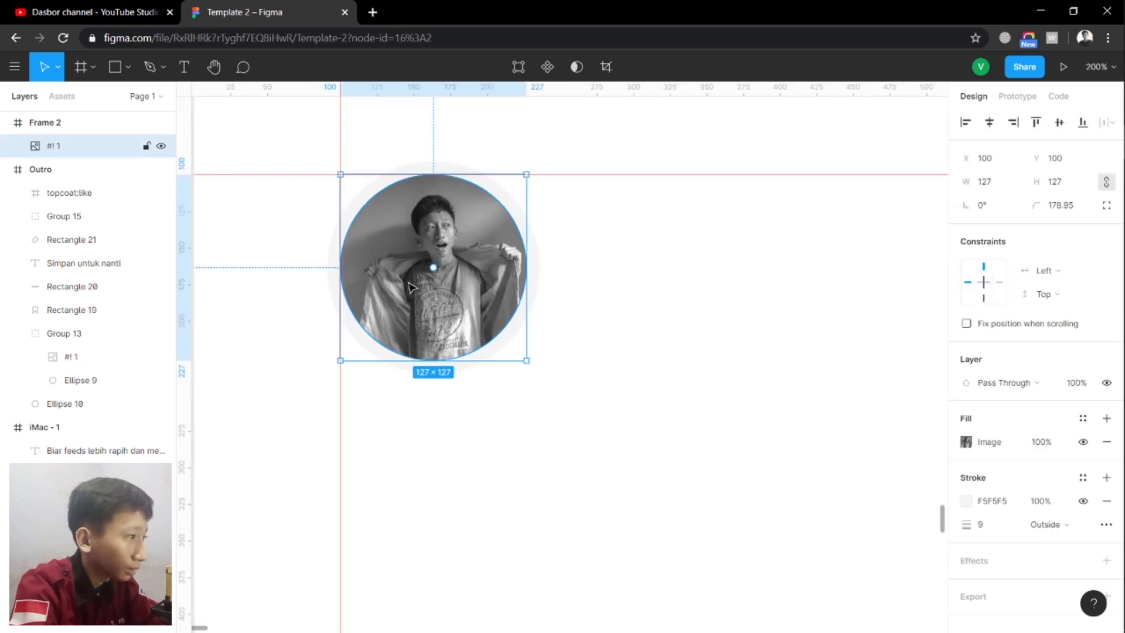
pyautogui.moveTo(413, 280); pyautogui.dragTo(422, 287)
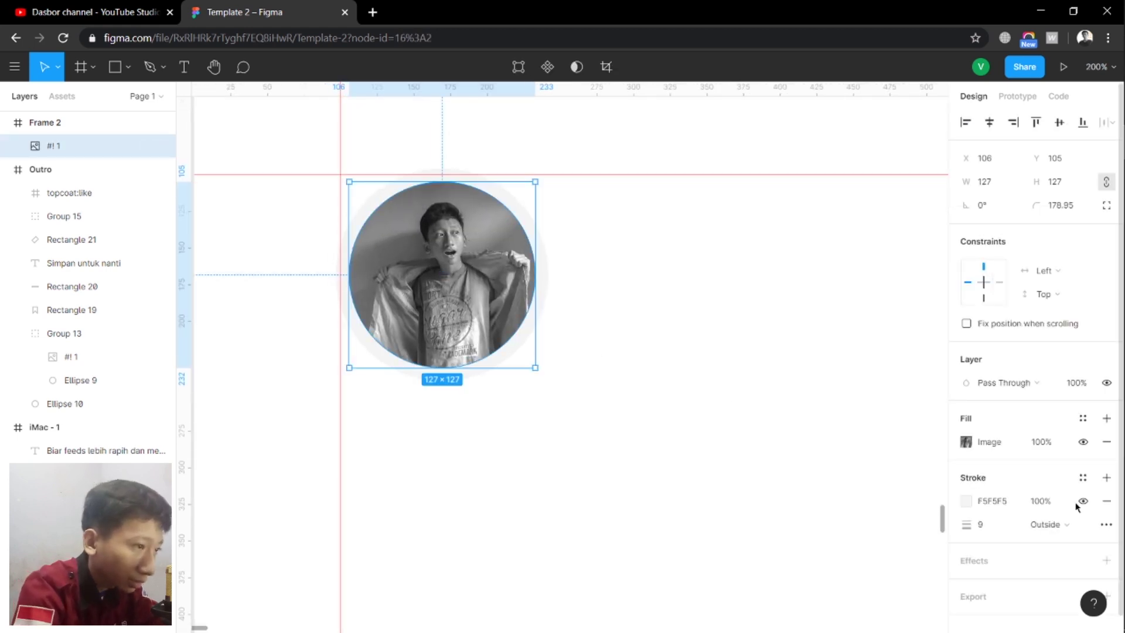
pyautogui.click(1107, 501)
pyautogui.moveTo(473, 266); pyautogui.dragTo(489, 270)
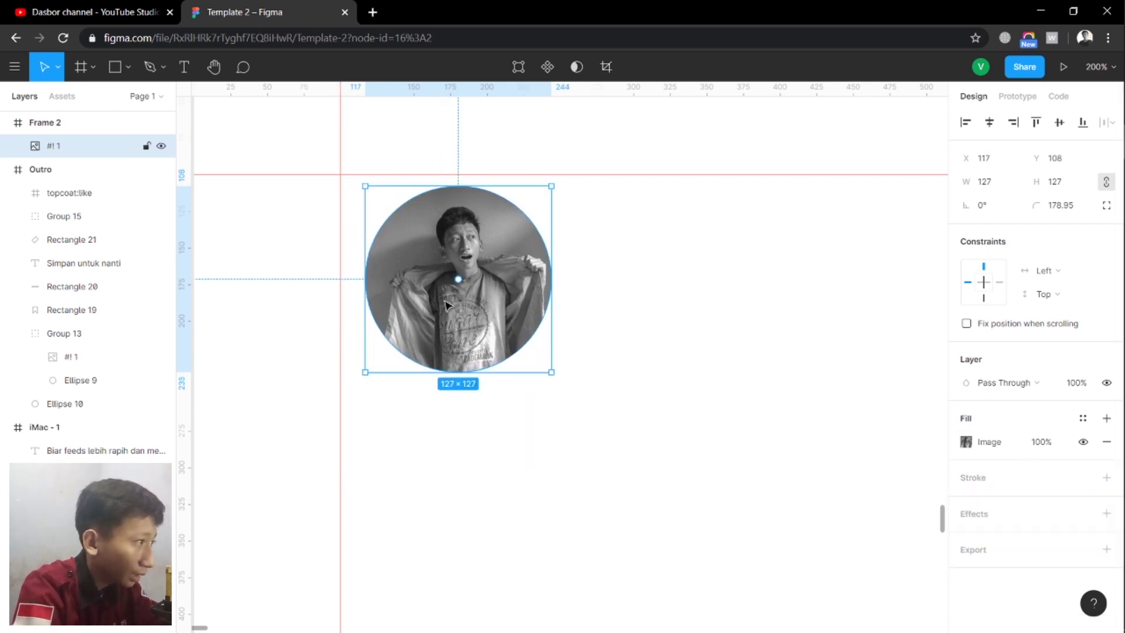
pyautogui.press('Escape')
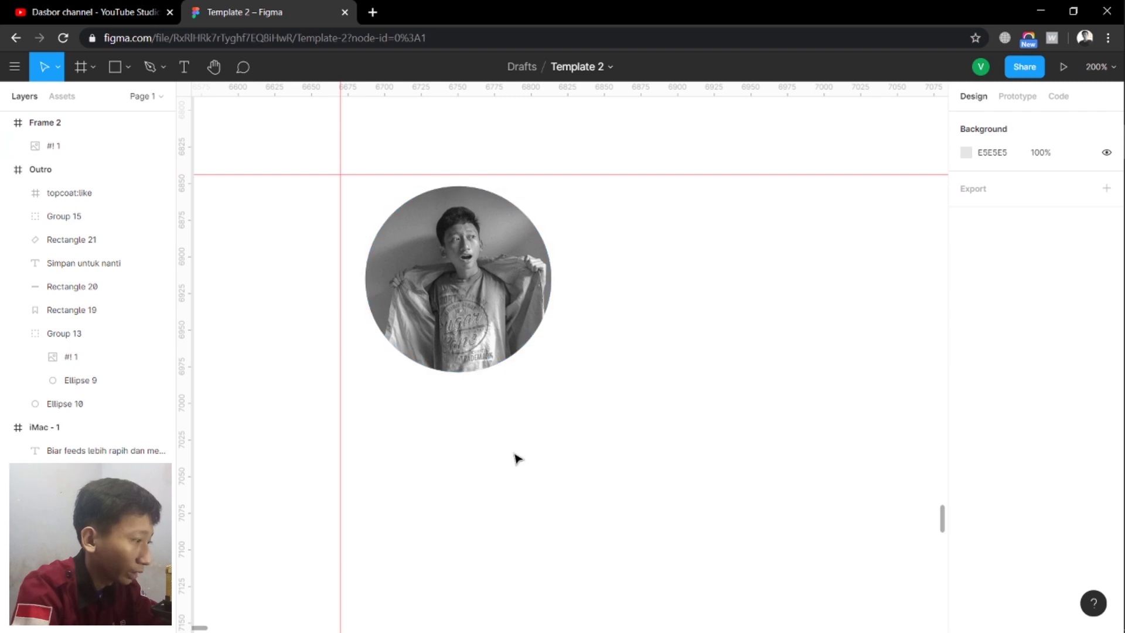
# Draw a 133×133 circle at the photo's position and send it behind the photo
pyautogui.press('o')
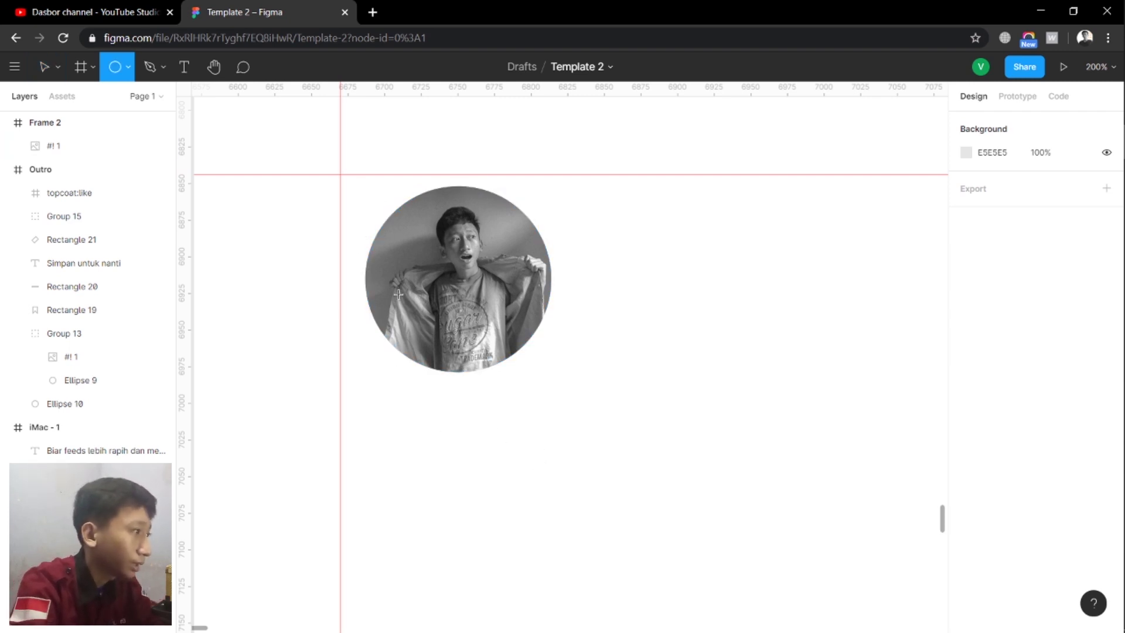
pyautogui.moveTo(389, 262); pyautogui.dragTo(497, 392)
pyautogui.moveTo(464, 348)
pyautogui.mouseDown()
pyautogui.moveTo(419, 289)
pyautogui.moveTo(451, 309)
pyautogui.moveTo(490, 293)
pyautogui.mouseUp()
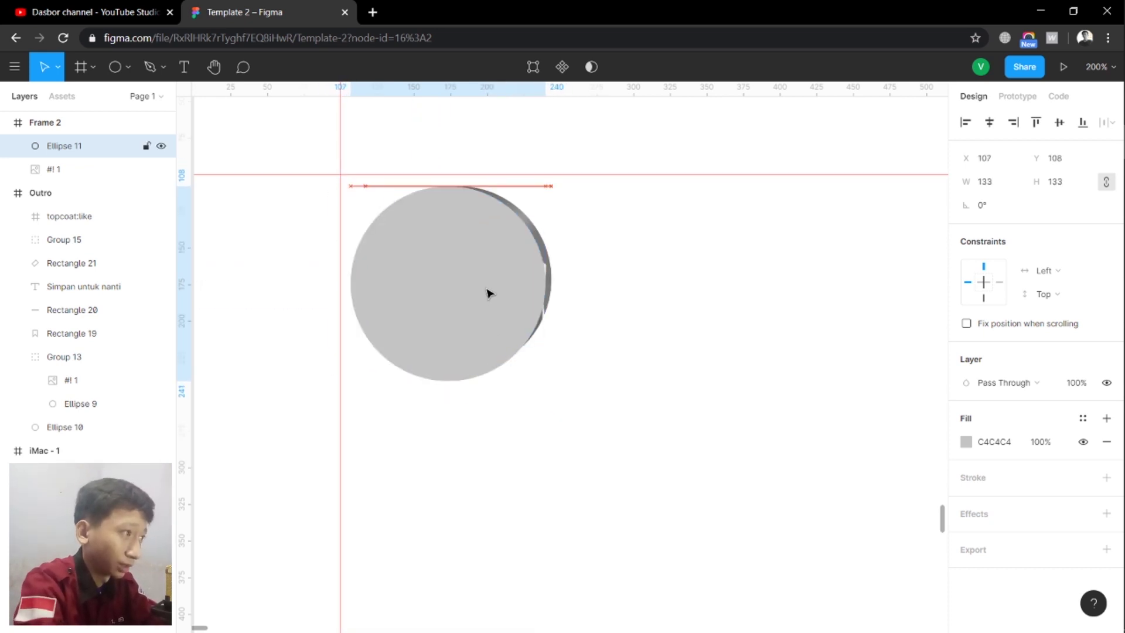
pyautogui.hotkey('ctrl', '[')
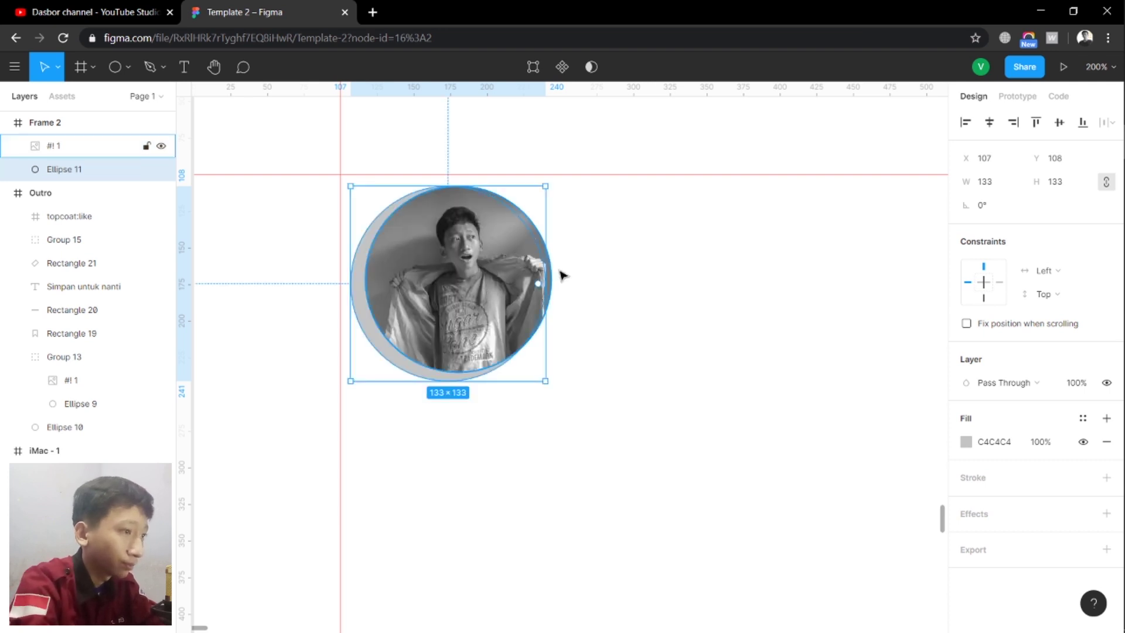
pyautogui.click(966, 441)
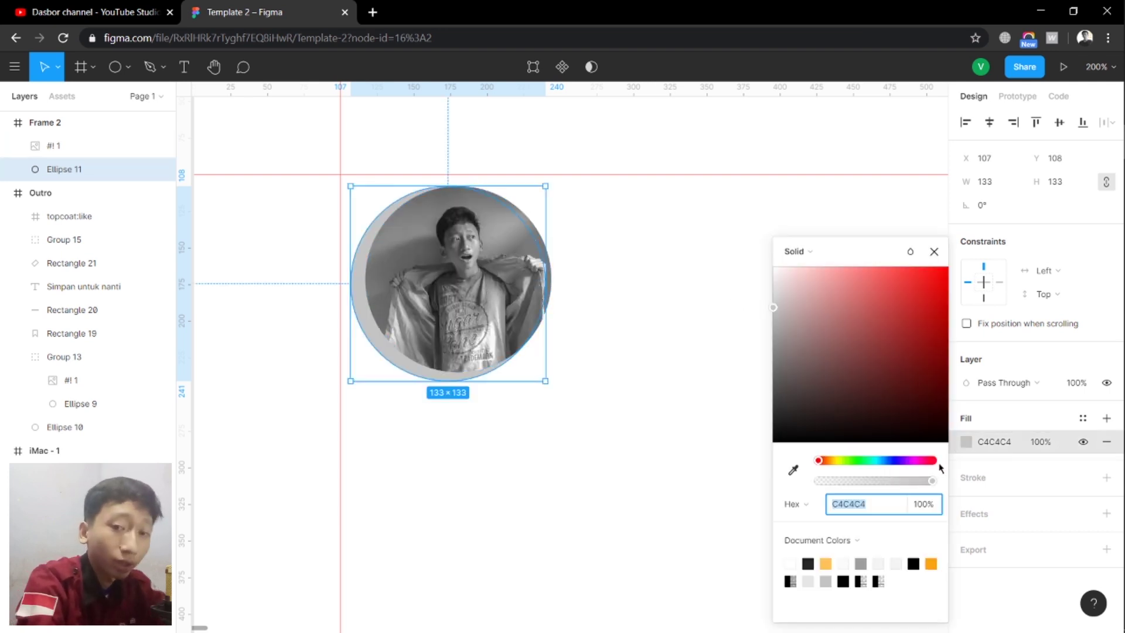
# Fill the backing circle with orange FFC058 and nudge it right to form an offset rim
pyautogui.click(826, 563)
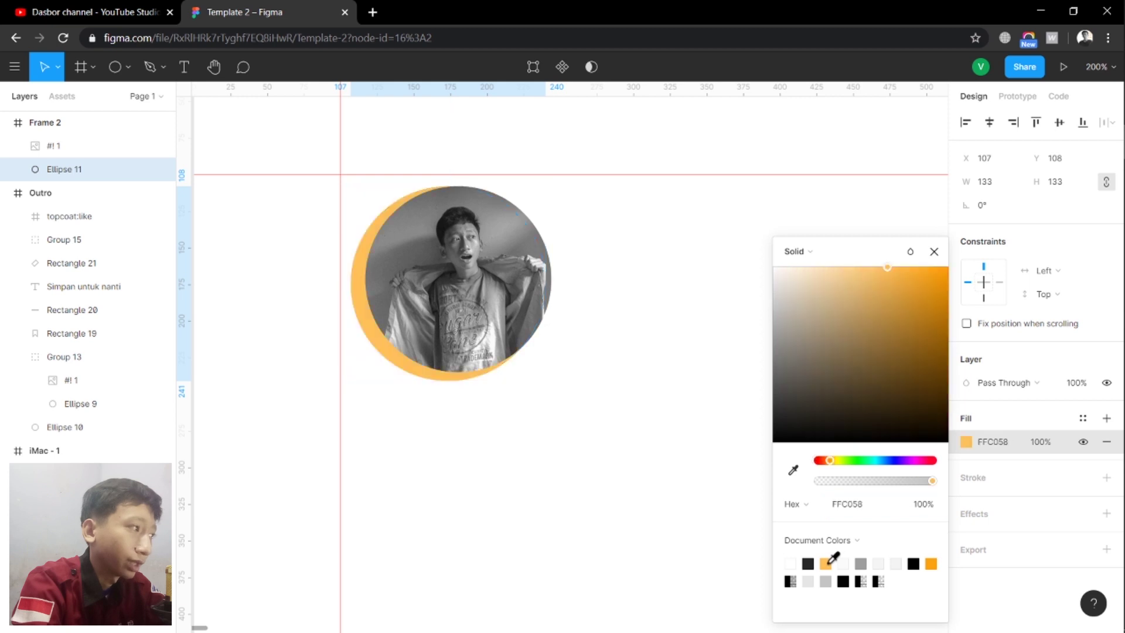
pyautogui.click(553, 586)
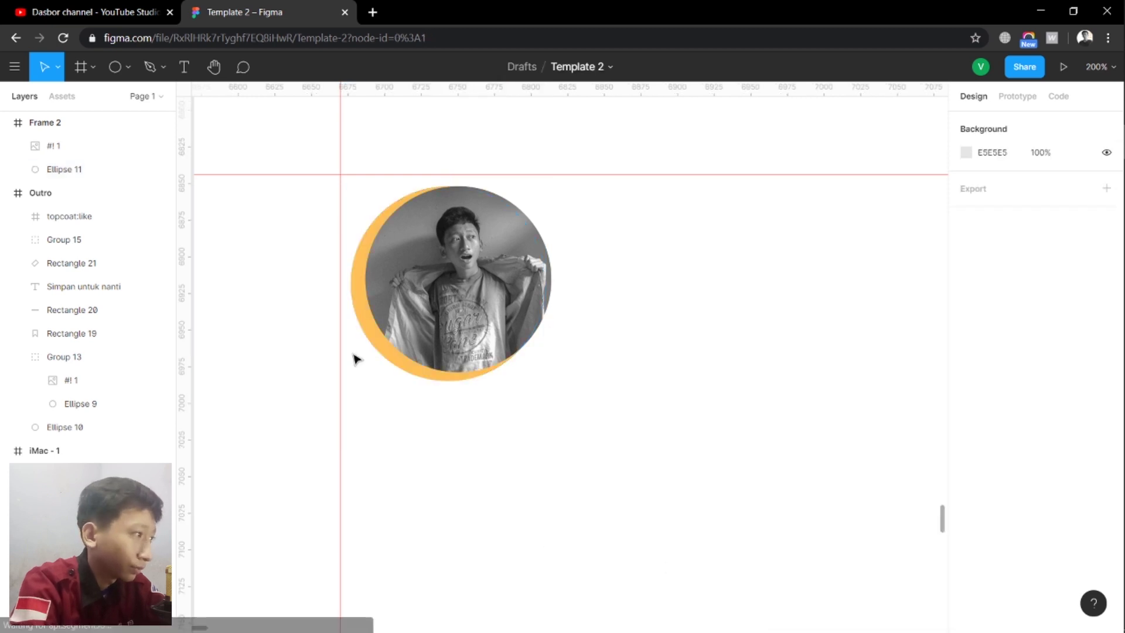
pyautogui.click(371, 327)
pyautogui.press('Right')
pyautogui.press('Right')
pyautogui.press('Right')
pyautogui.press('Right')
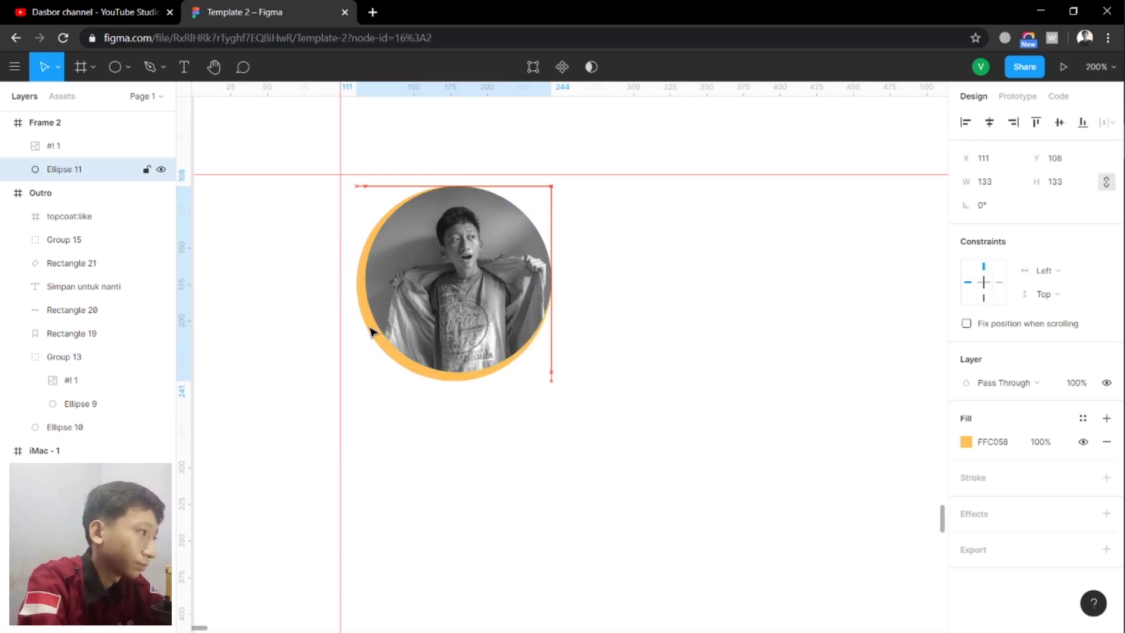
pyautogui.press('Right')
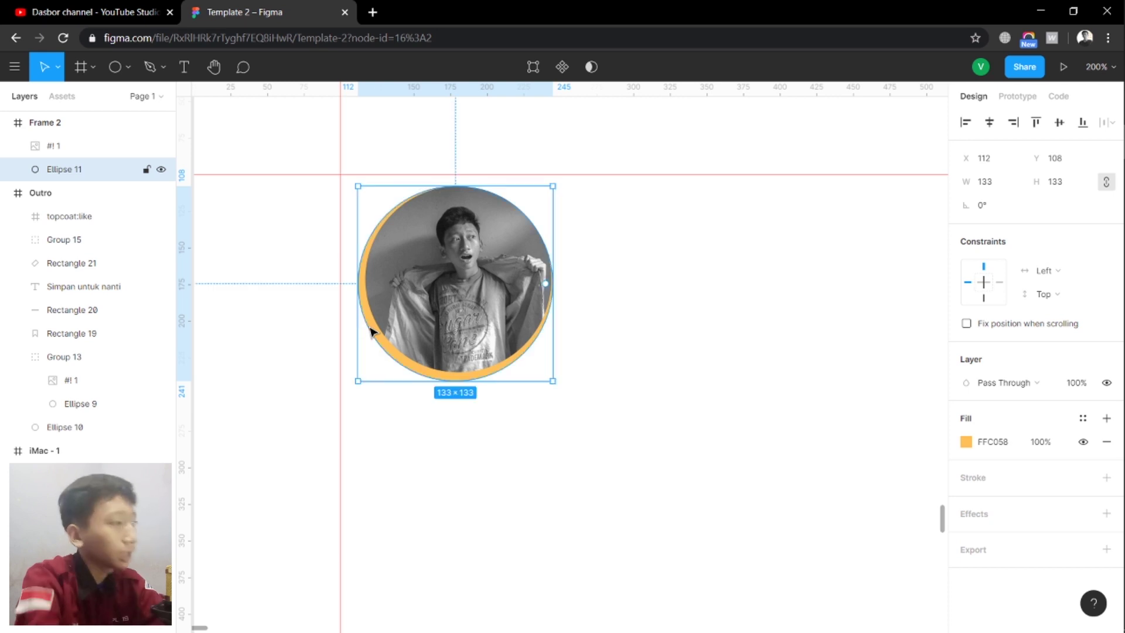
pyautogui.click(725, 477)
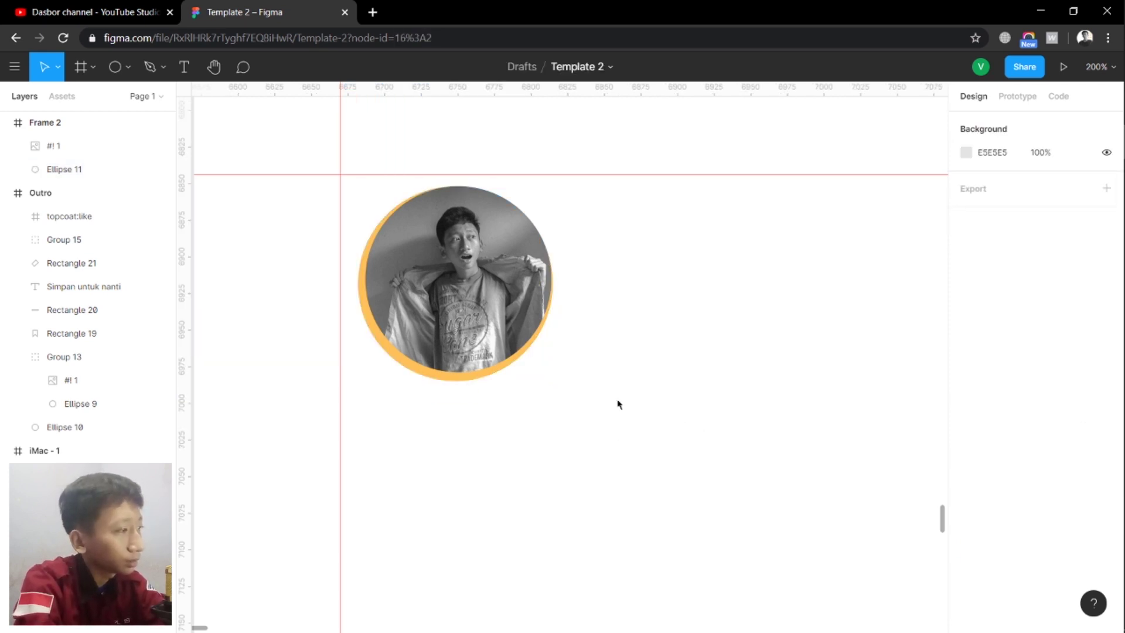
pyautogui.rightClick(618, 373)
pyautogui.click(618, 371)
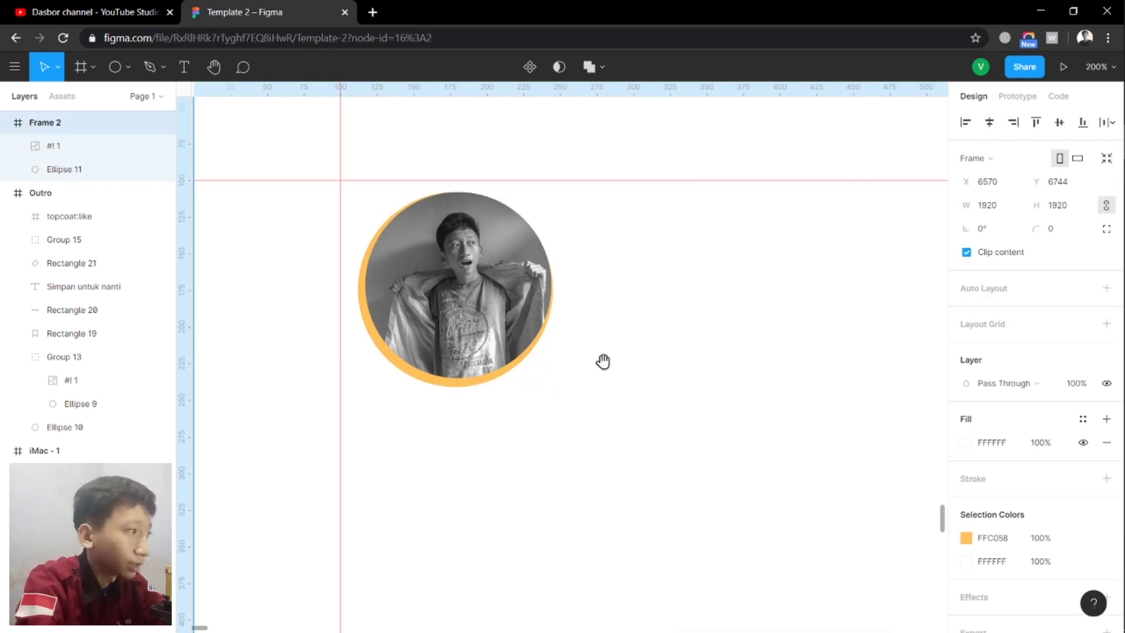
# Add a text layer beside the photo containing the profile owner's name
pyautogui.moveTo(603, 362); pyautogui.dragTo(521, 359)
pyautogui.press('t')
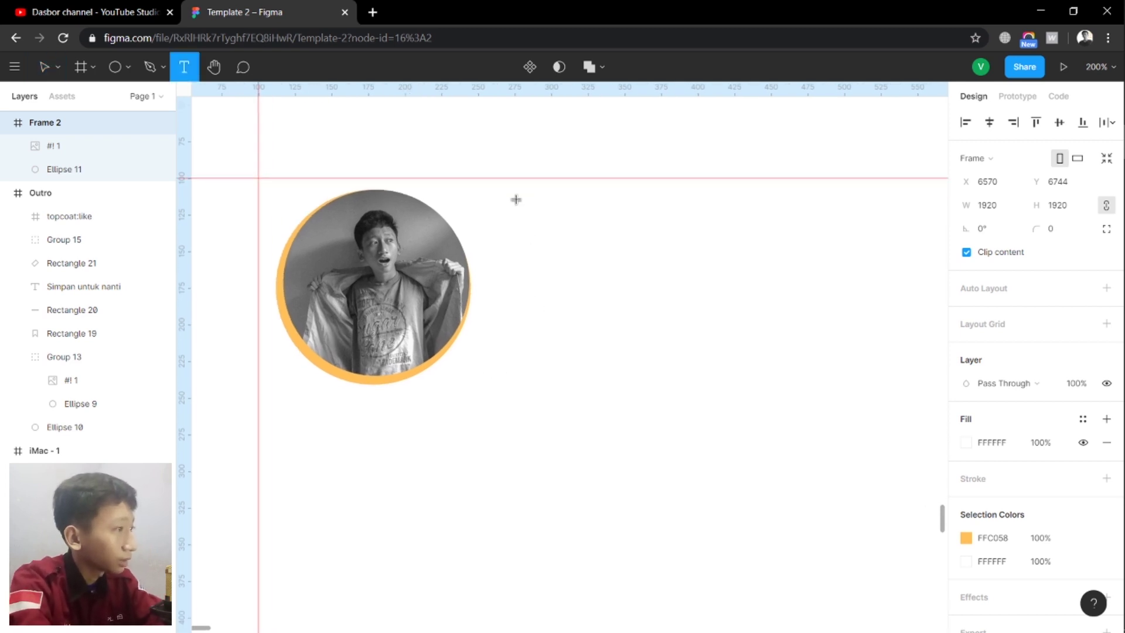
pyautogui.click(516, 222)
pyautogui.write('ALvi')
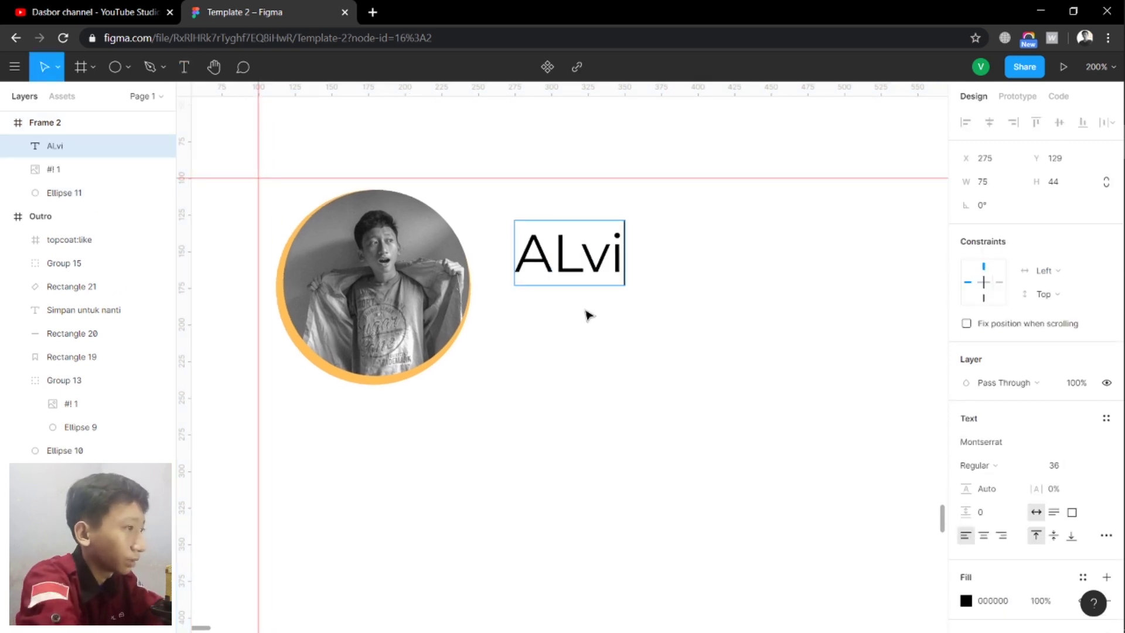
pyautogui.press('BackSpace')
pyautogui.press('BackSpace')
pyautogui.press('BackSpace')
pyautogui.write('lvin Adisatria')
pyautogui.press('Escape')
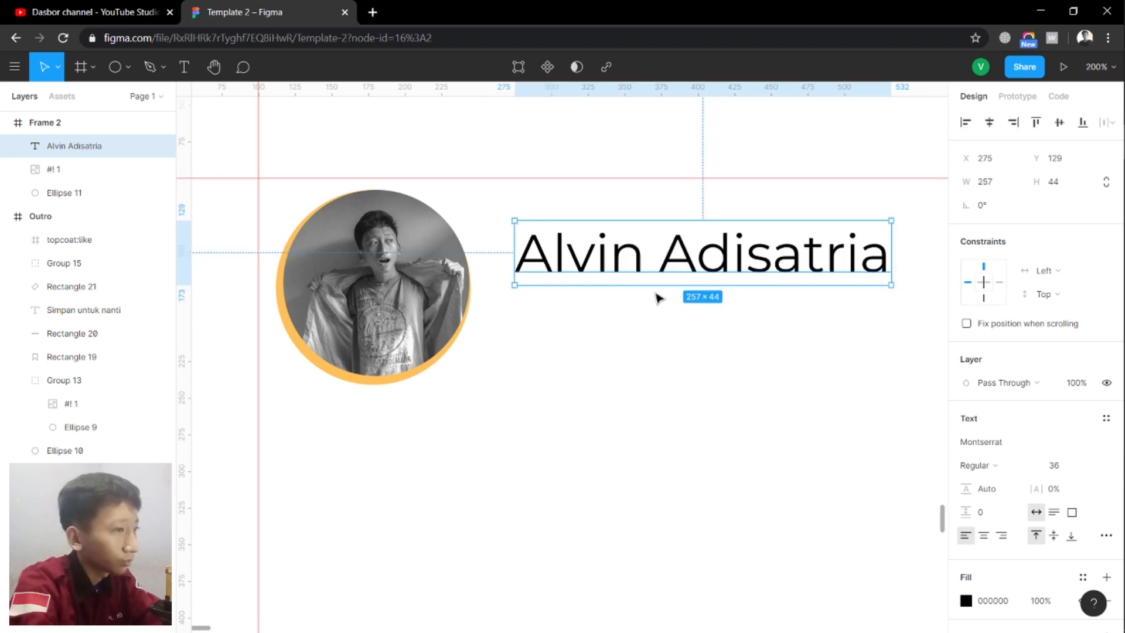
# Set the name's font weight to SemiBold
pyautogui.click(997, 466)
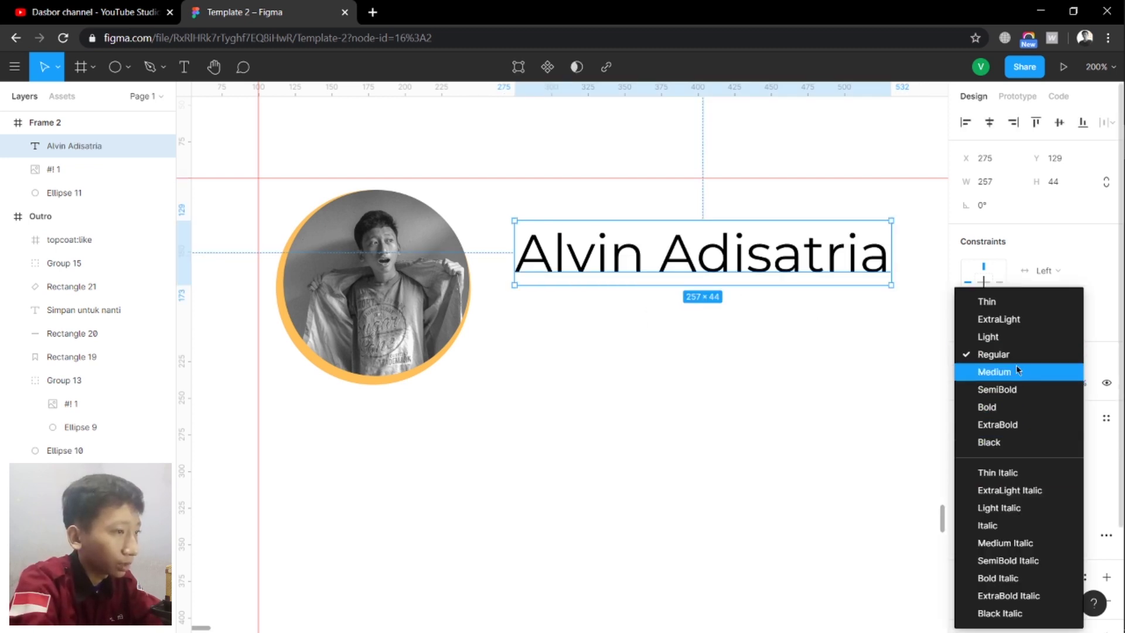
pyautogui.click(1018, 406)
pyautogui.click(697, 449)
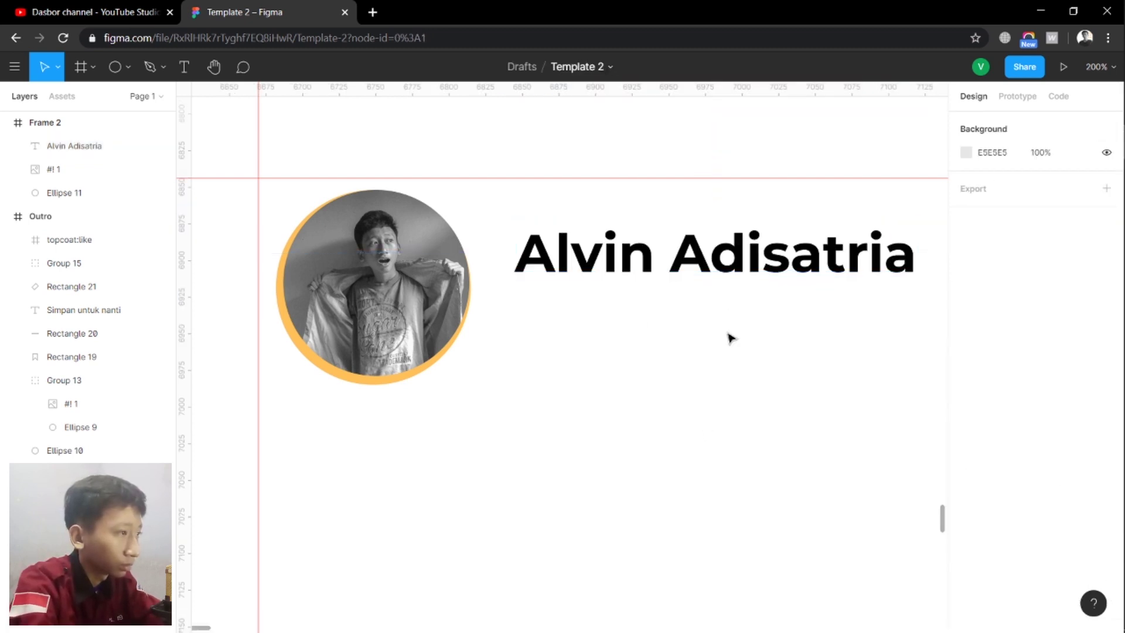
pyautogui.click(733, 267)
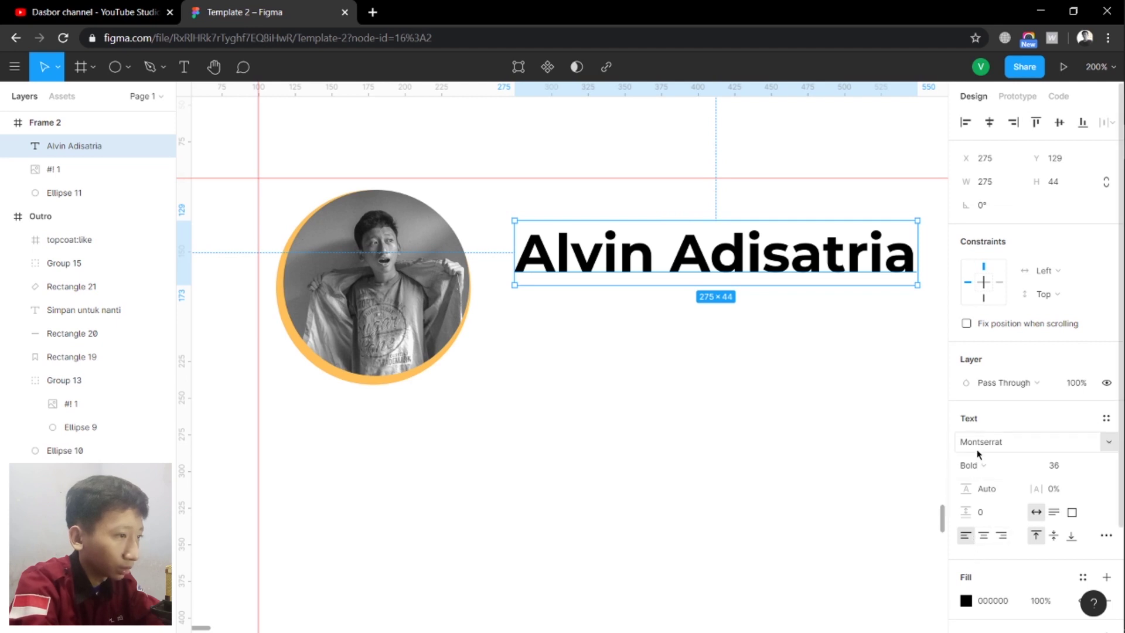
pyautogui.click(984, 465)
pyautogui.click(965, 394)
pyautogui.click(771, 324)
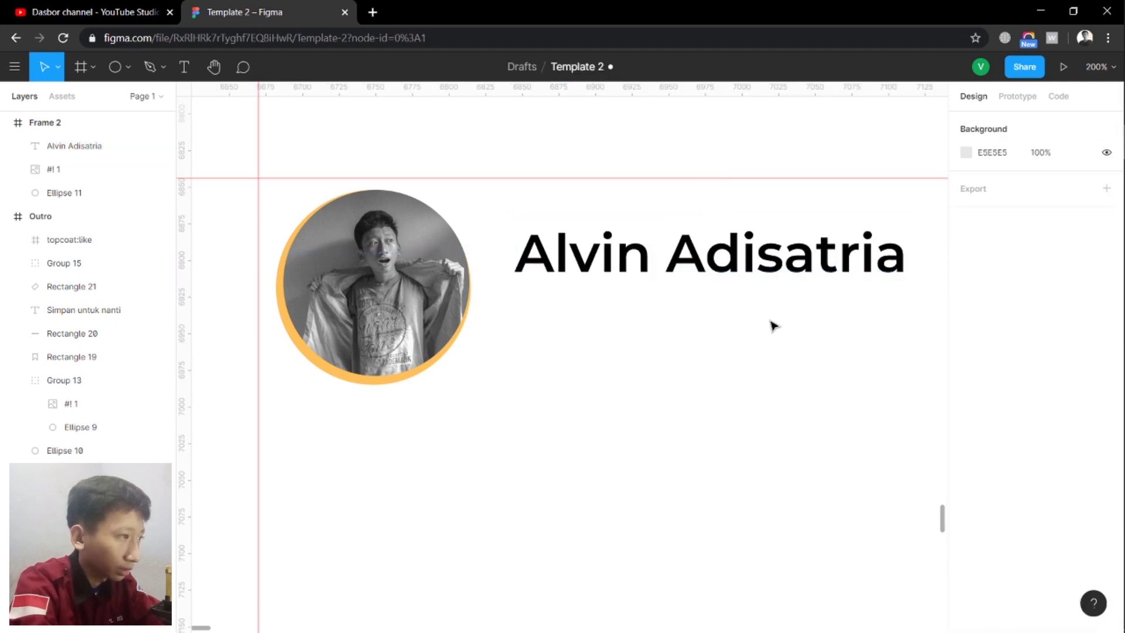
pyautogui.click(776, 272)
# Colour the name dark grey 272727 and move it up beside the photo
pyautogui.click(966, 602)
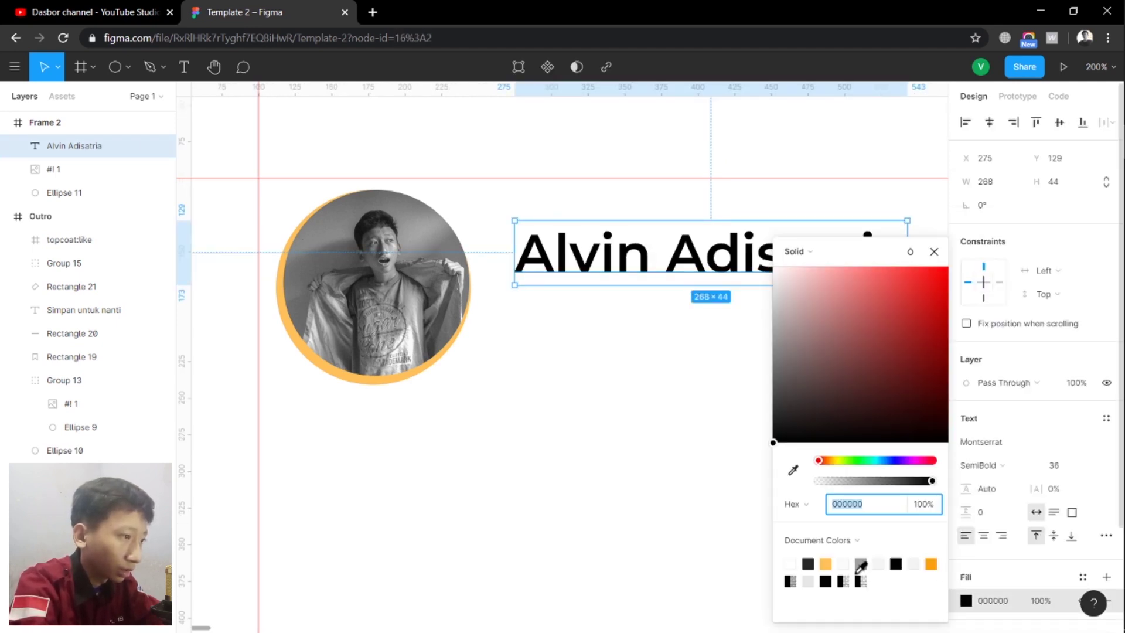
pyautogui.click(809, 564)
pyautogui.click(709, 469)
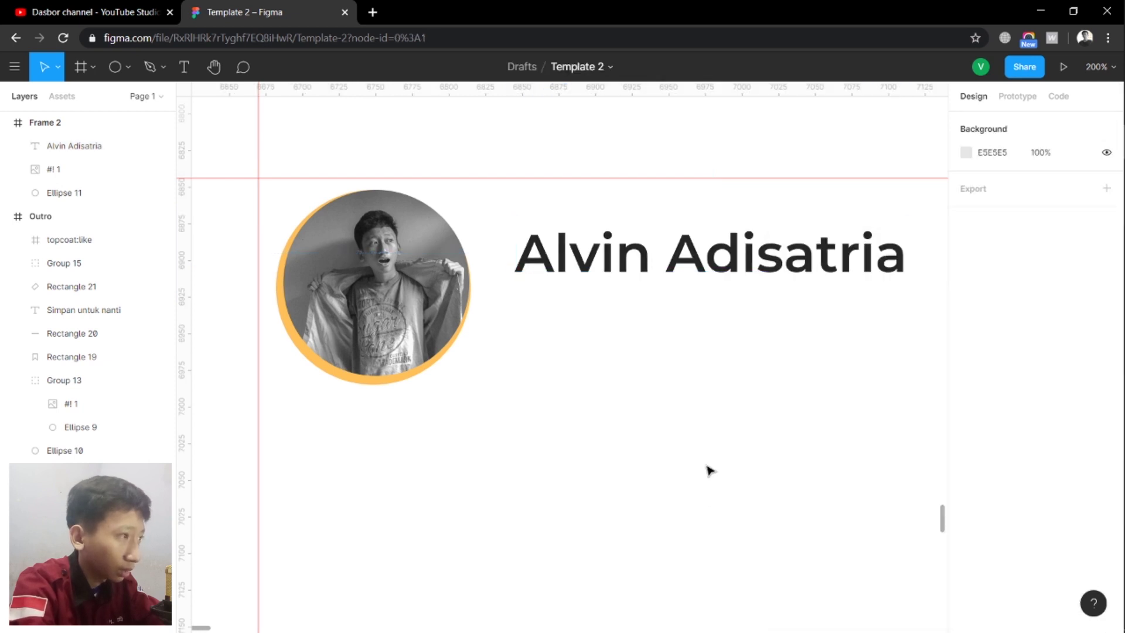
pyautogui.moveTo(709, 469); pyautogui.dragTo(640, 415)
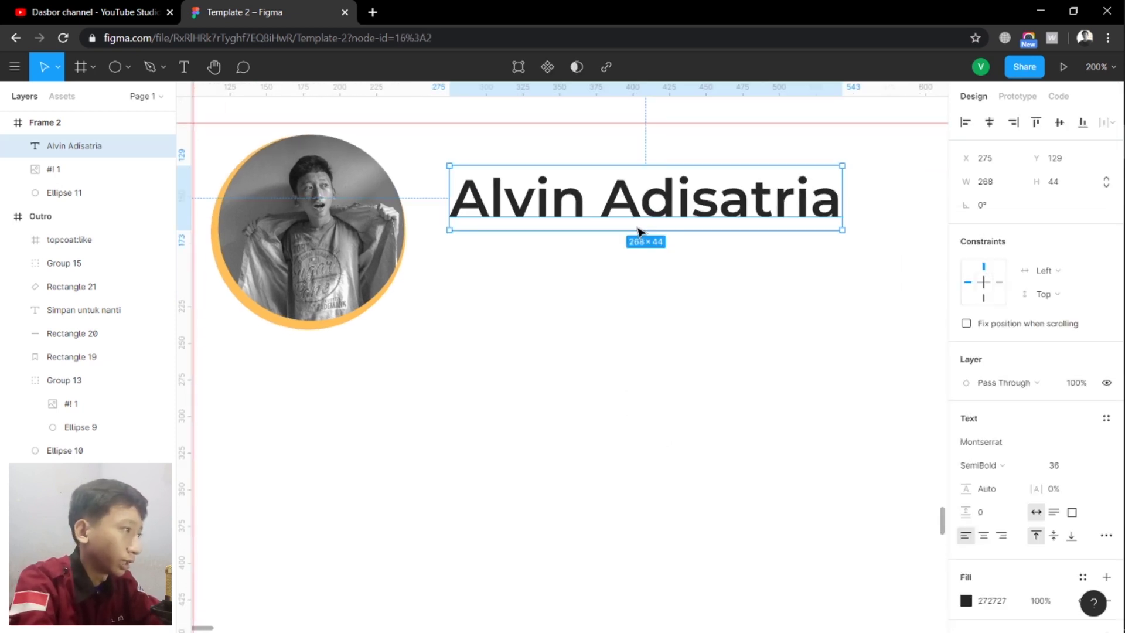
pyautogui.moveTo(641, 237)
pyautogui.mouseDown()
pyautogui.moveTo(621, 207)
pyautogui.moveTo(633, 206)
pyautogui.mouseUp()
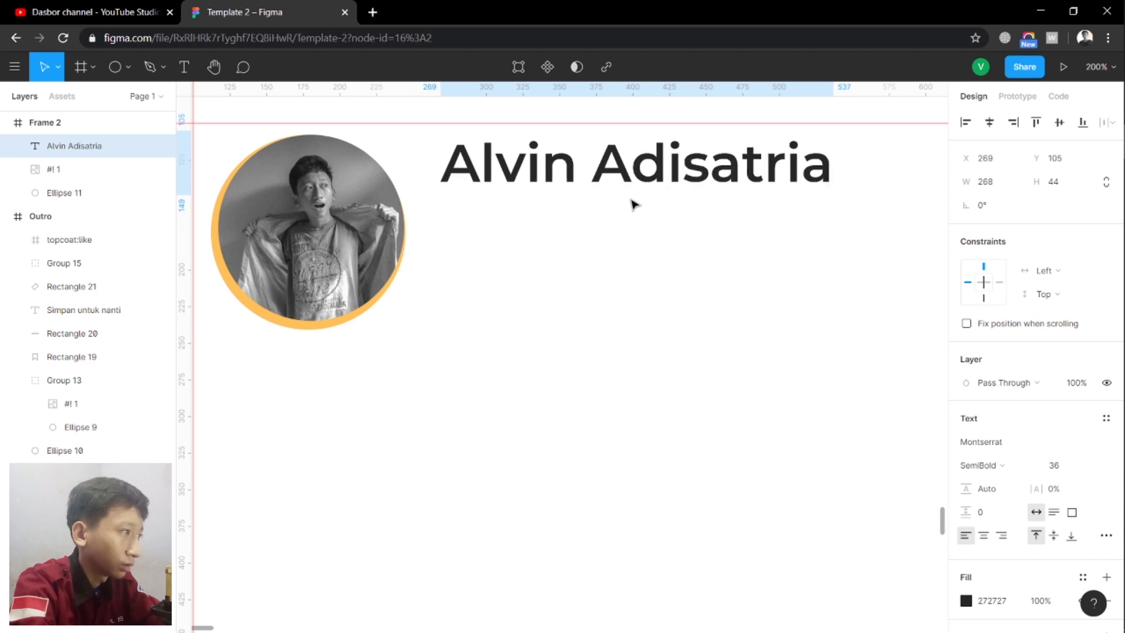
# Add a text layer below the name reading 'UI & UX Designer'
pyautogui.press('t')
pyautogui.click(467, 248)
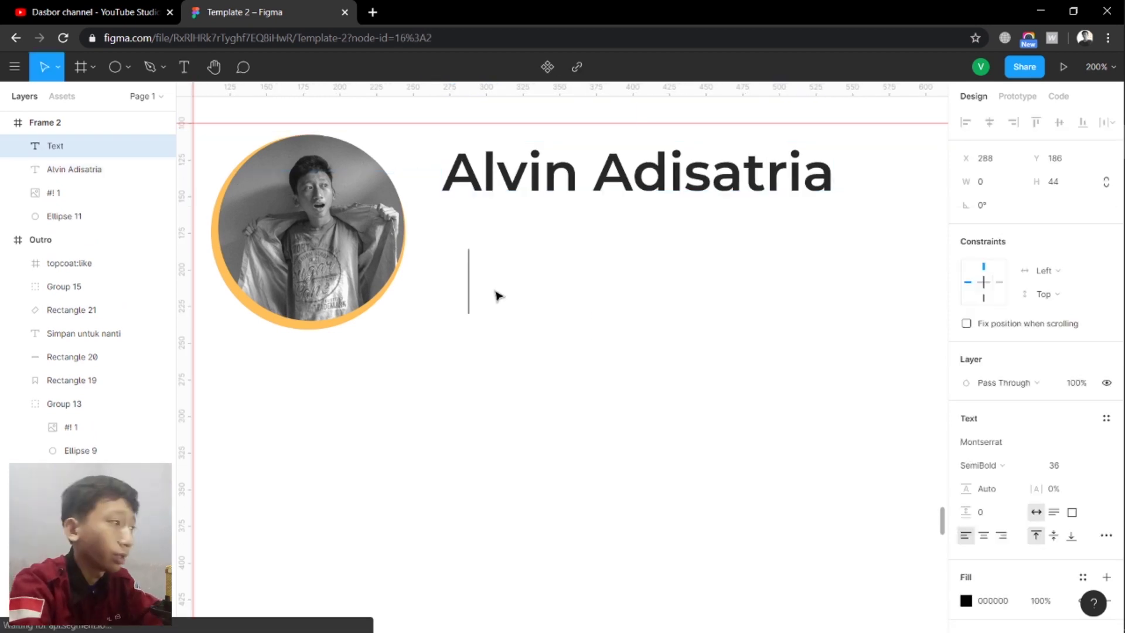
pyautogui.write('UI')
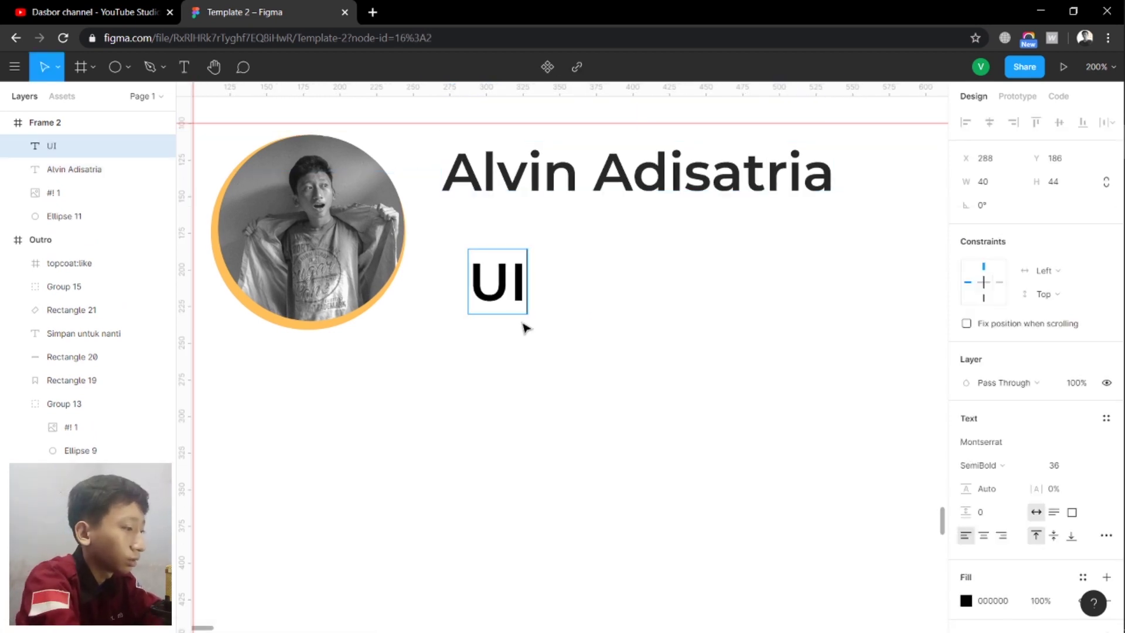
pyautogui.write(' & UX D')
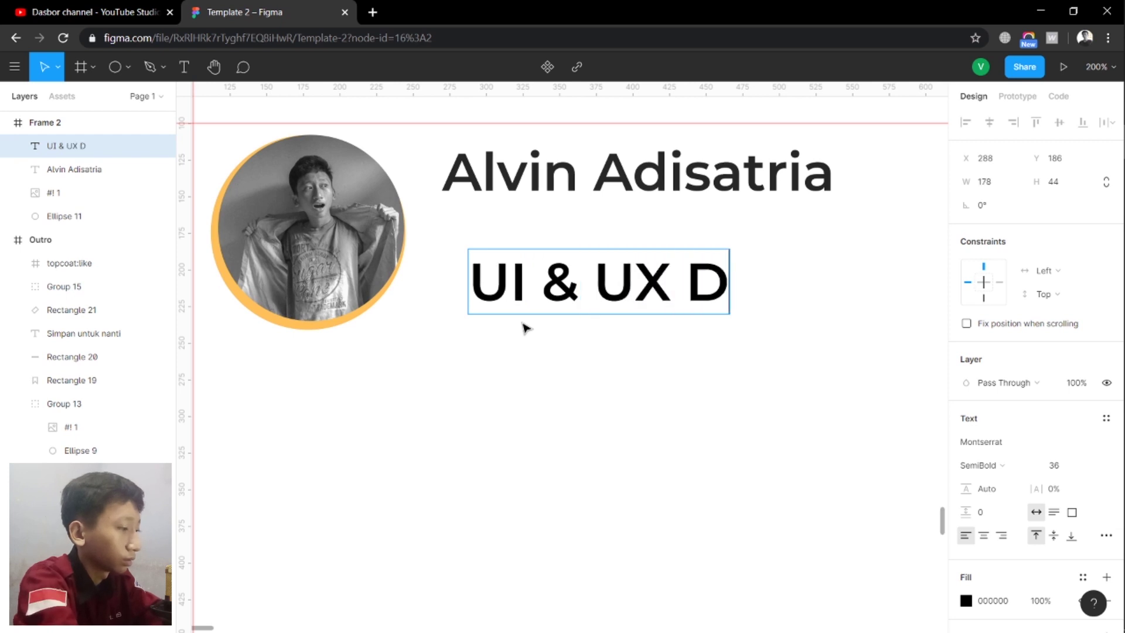
pyautogui.write('esig')
pyautogui.press('BackSpace')
pyautogui.write('ig')
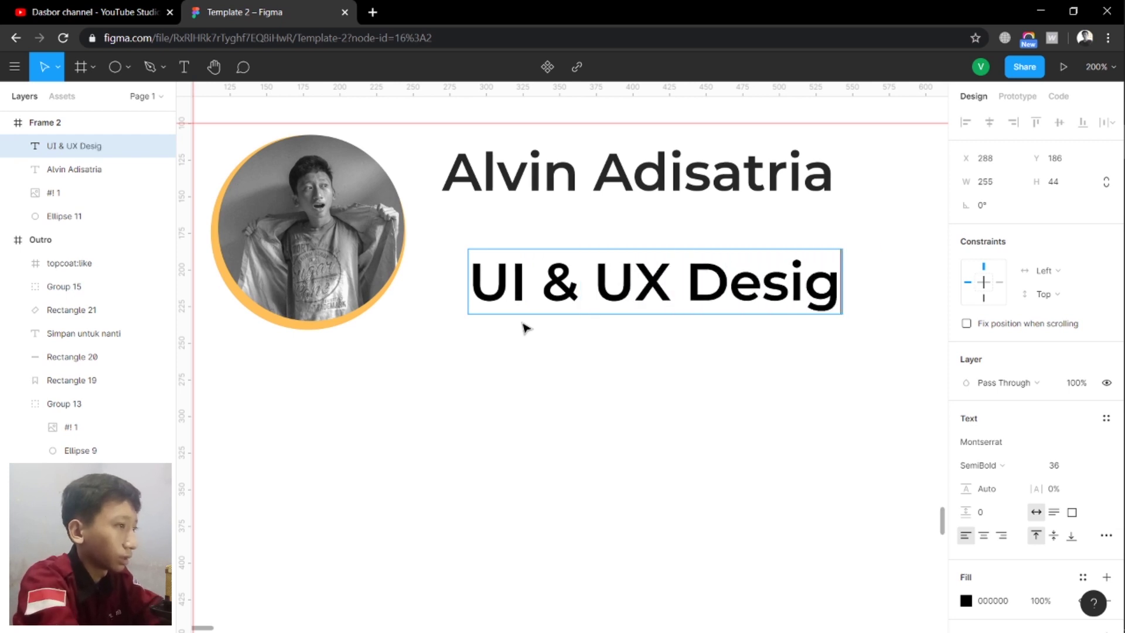
pyautogui.write('ner')
pyautogui.hotkey('ctrl', 'a')
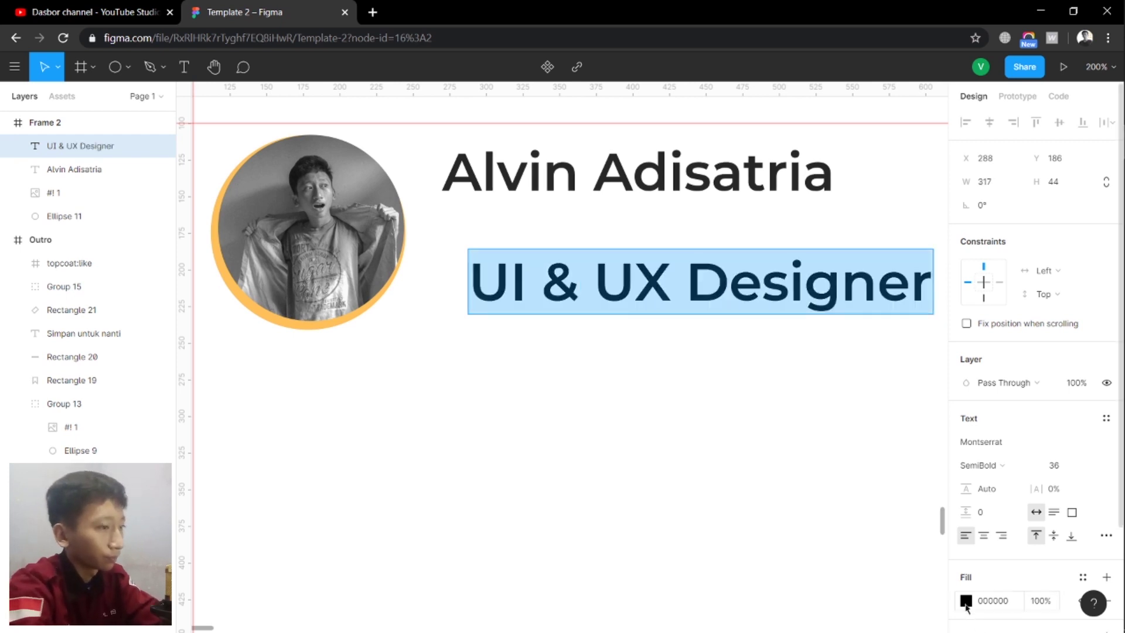
# Style the subtitle grey 9E9E9E, Regular, size 24, and move it under the name
pyautogui.click(966, 602)
pyautogui.click(860, 562)
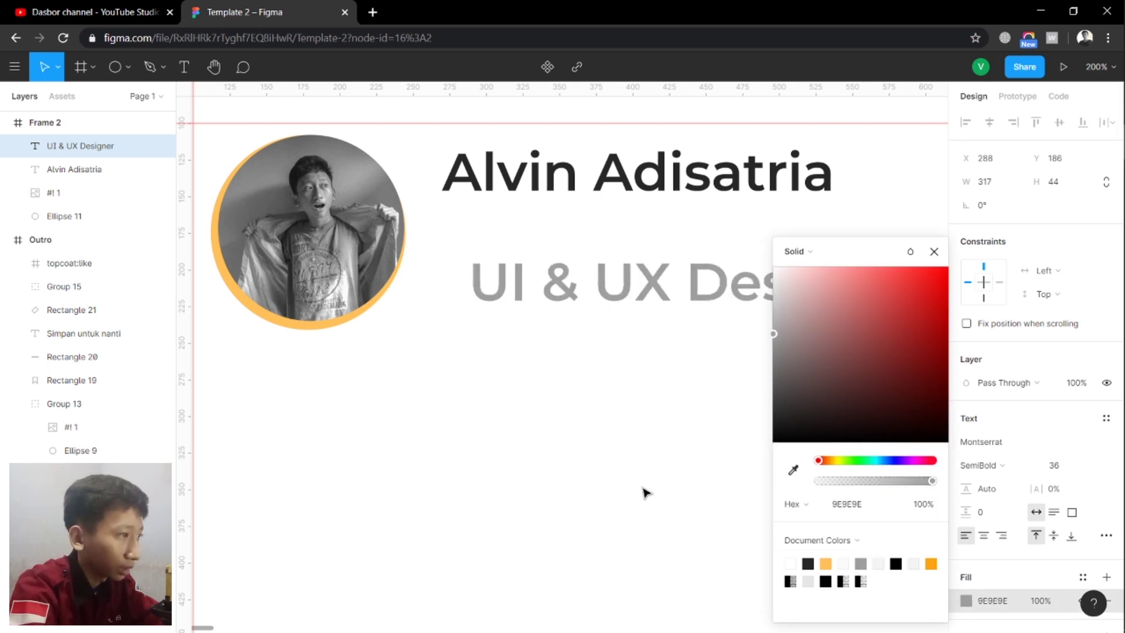
pyautogui.press('Escape')
pyautogui.hotkey('ctrl', 'alt', ',')
pyautogui.hotkey('ctrl', 'alt', ',')
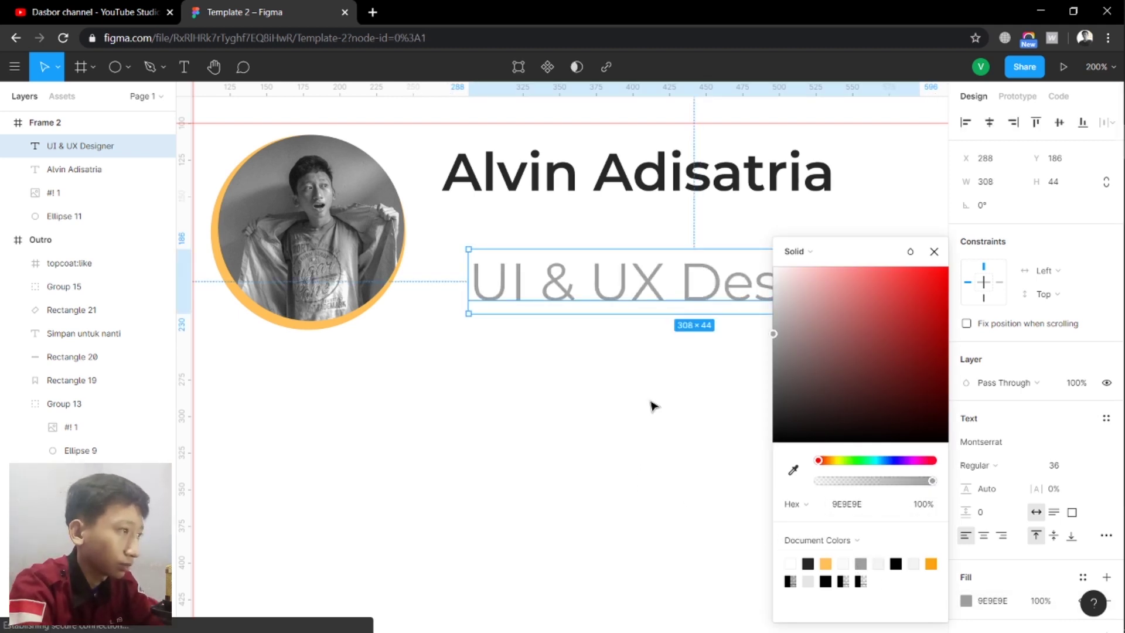
pyautogui.click(652, 402)
pyautogui.click(641, 271)
pyautogui.moveTo(1064, 465)
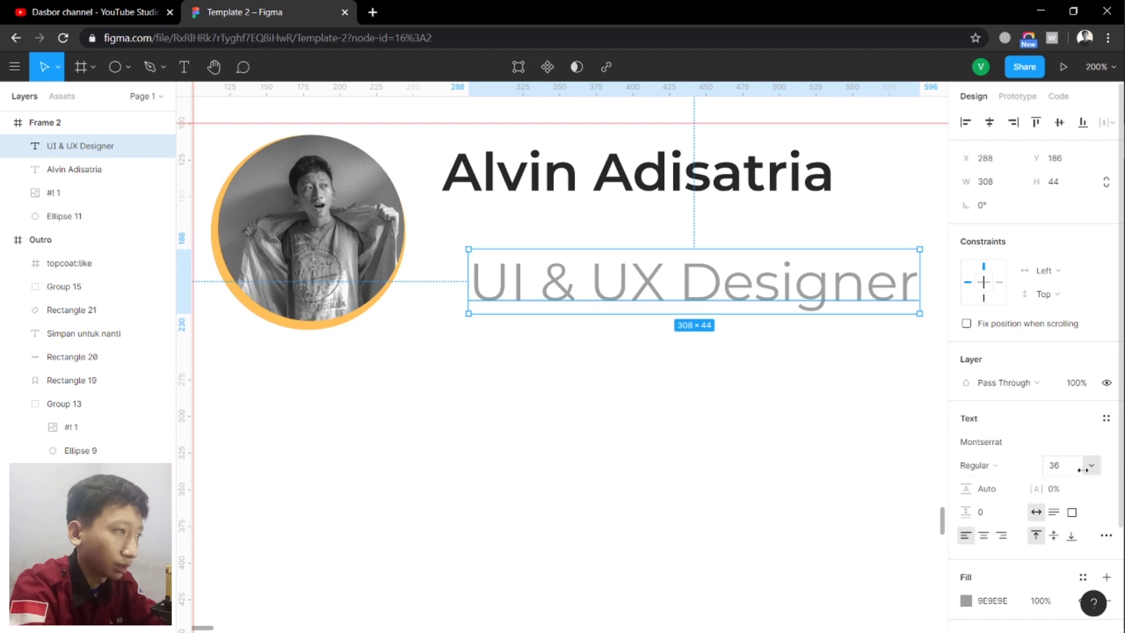
pyautogui.click(1093, 466)
pyautogui.click(1075, 452)
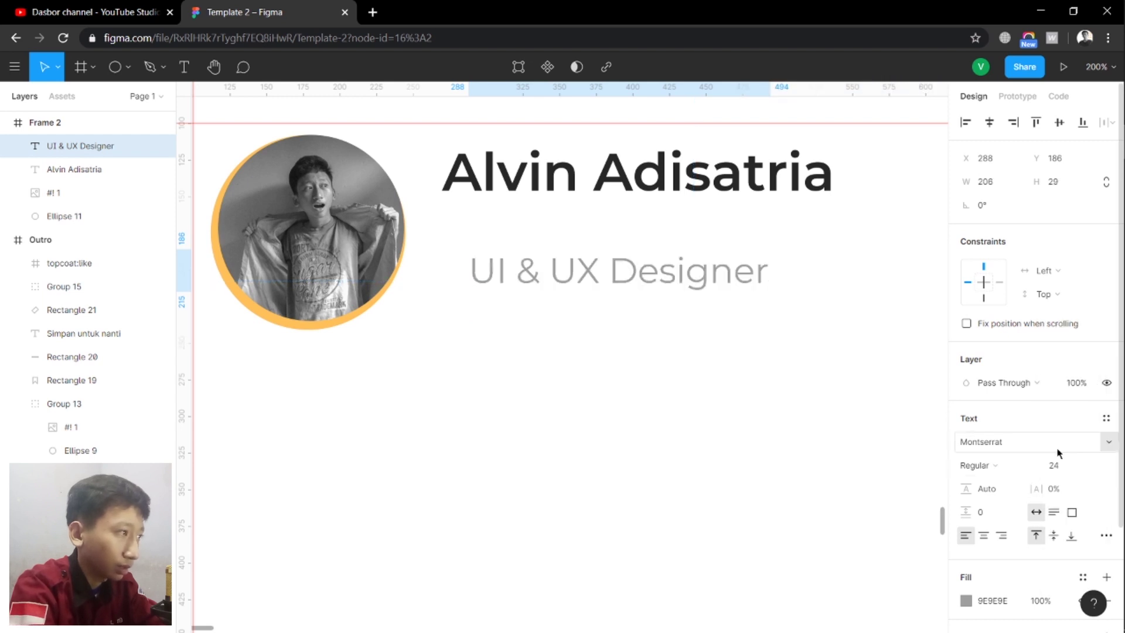
pyautogui.click(601, 413)
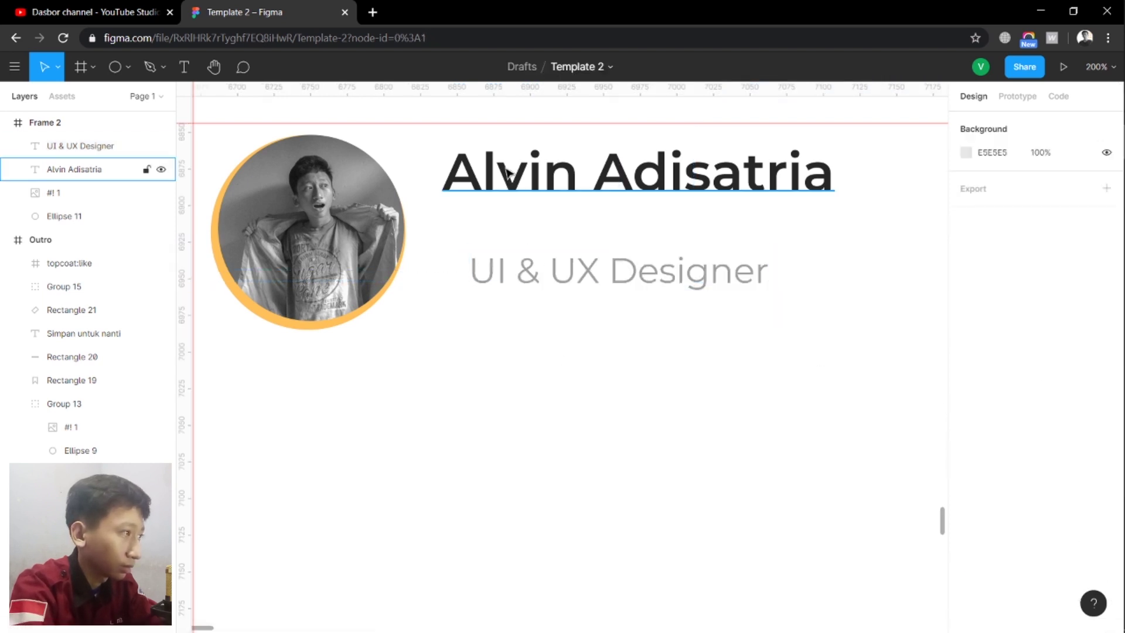
pyautogui.moveTo(525, 287)
pyautogui.mouseDown()
pyautogui.moveTo(484, 262)
pyautogui.moveTo(500, 254)
pyautogui.mouseUp()
# Group the name with the subtitle, and the photo with its orange ring
pyautogui.click(530, 271)
pyautogui.moveTo(534, 302); pyautogui.dragTo(519, 207)
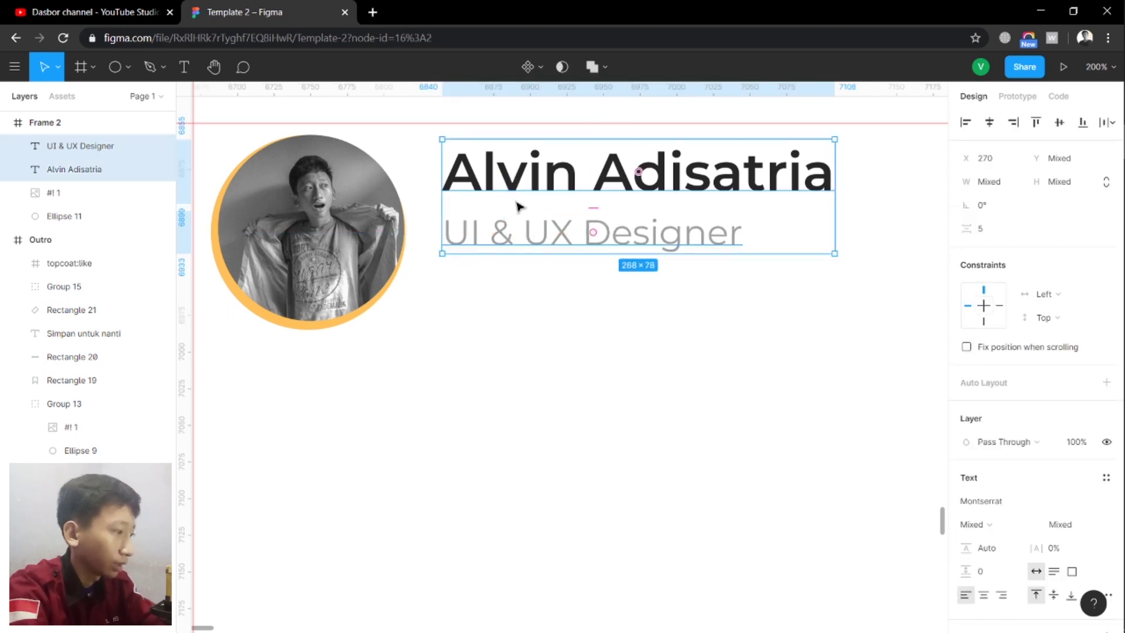
pyautogui.hotkey('ctrl', 'g')
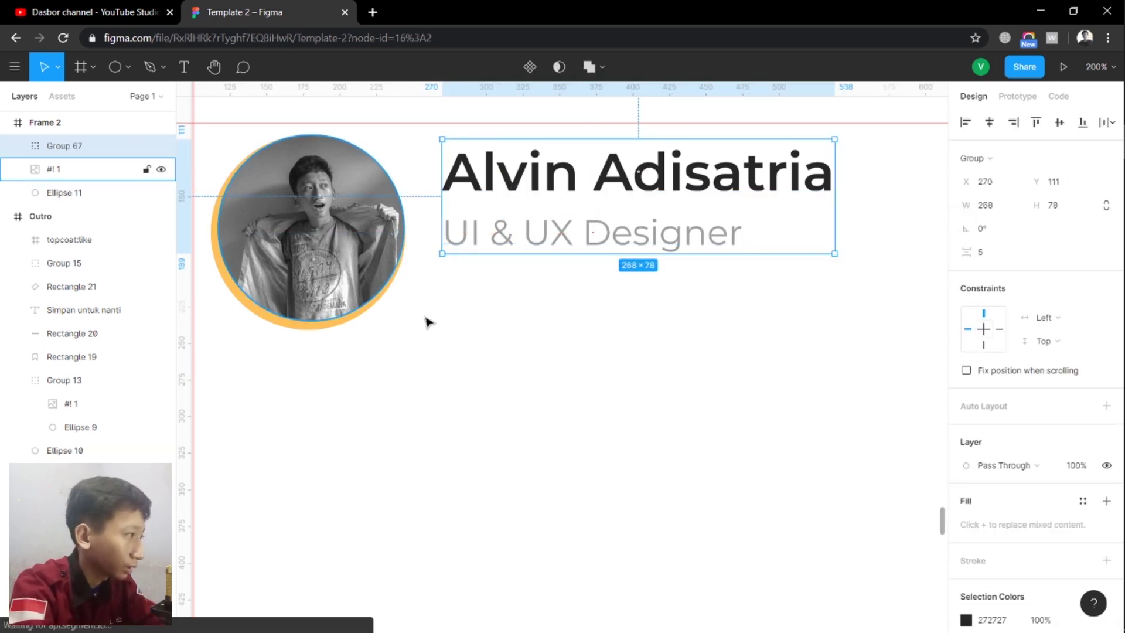
pyautogui.moveTo(436, 346); pyautogui.dragTo(313, 224)
pyautogui.hotkey('ctrl', 'g')
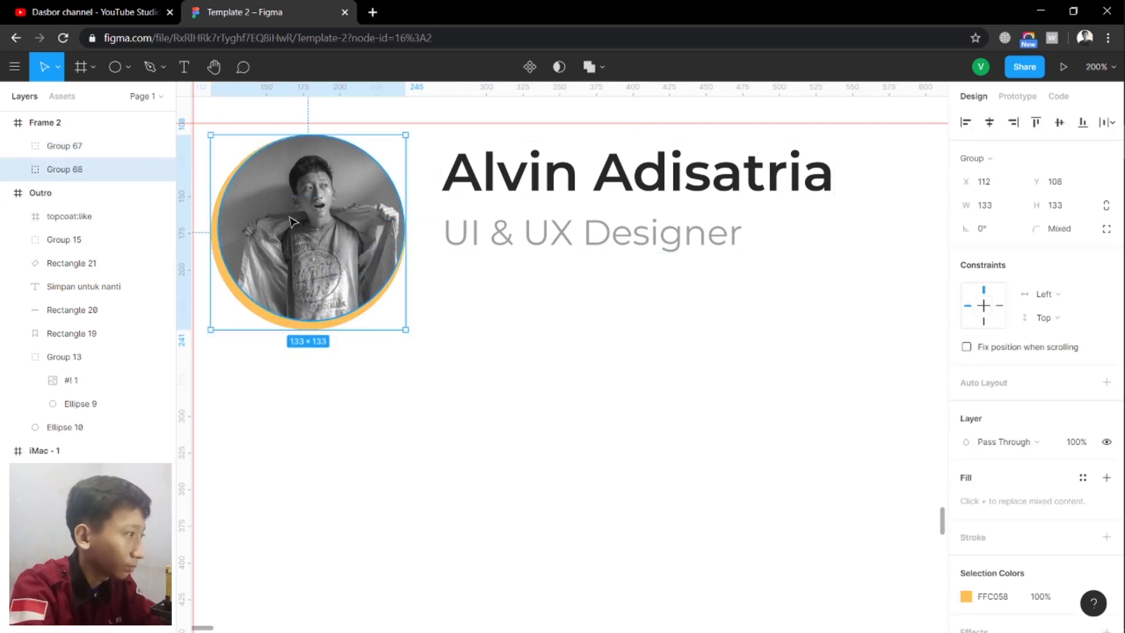
# Align the text group's vertical centre with the photo group
pyautogui.keyDown('shift'); pyautogui.click(567, 248); pyautogui.keyUp('shift')
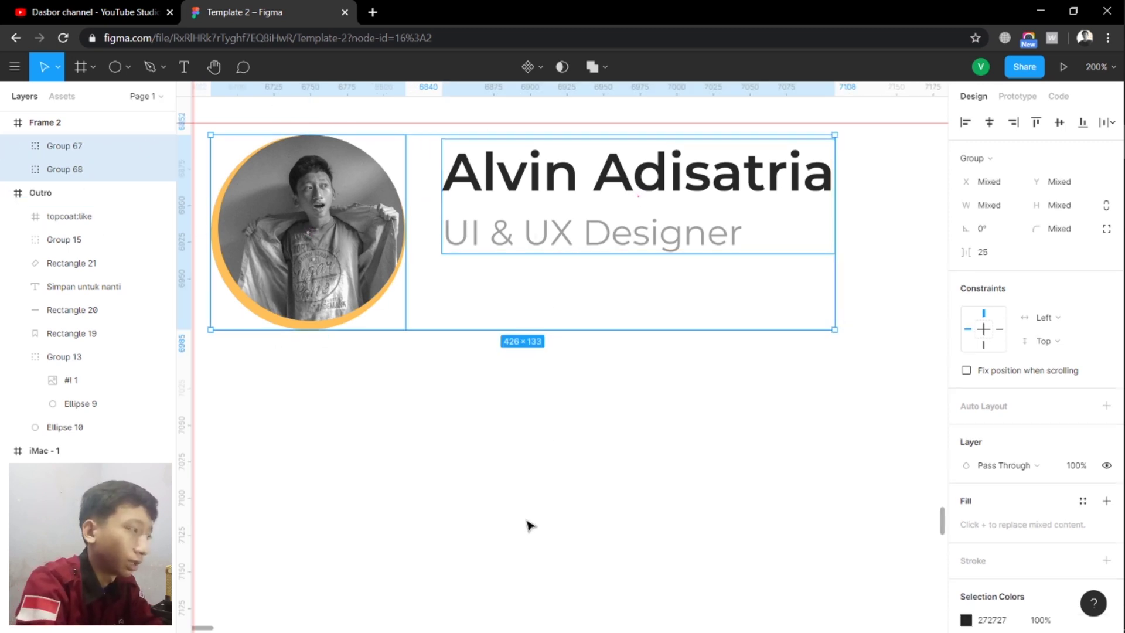
pyautogui.click(478, 455)
pyautogui.click(324, 225)
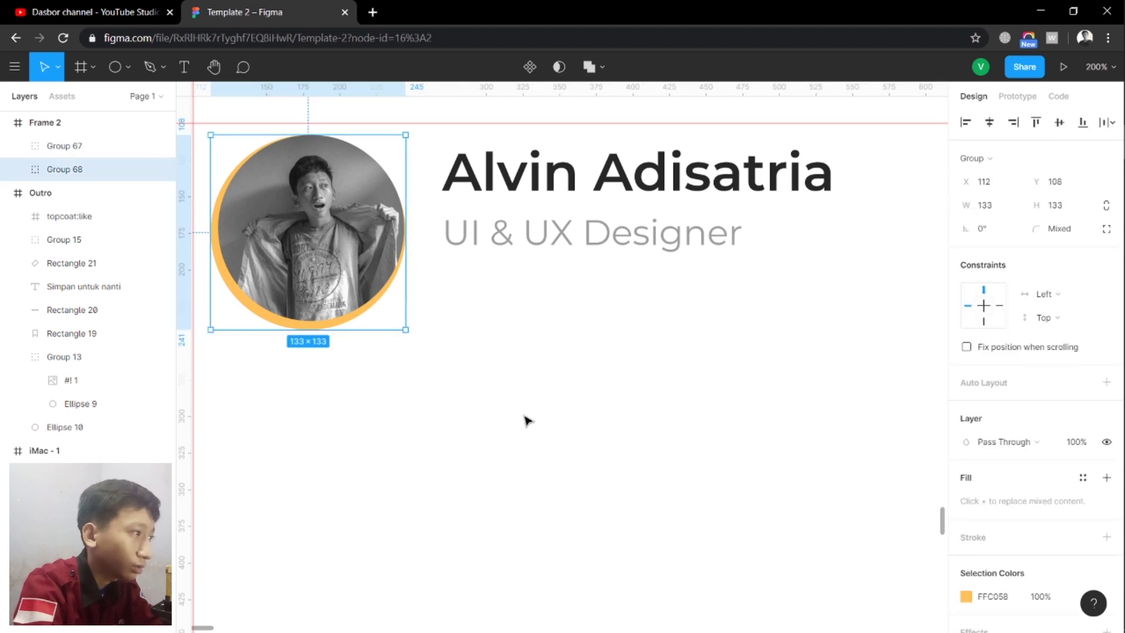
pyautogui.keyDown('shift'); pyautogui.click(509, 252); pyautogui.keyUp('shift')
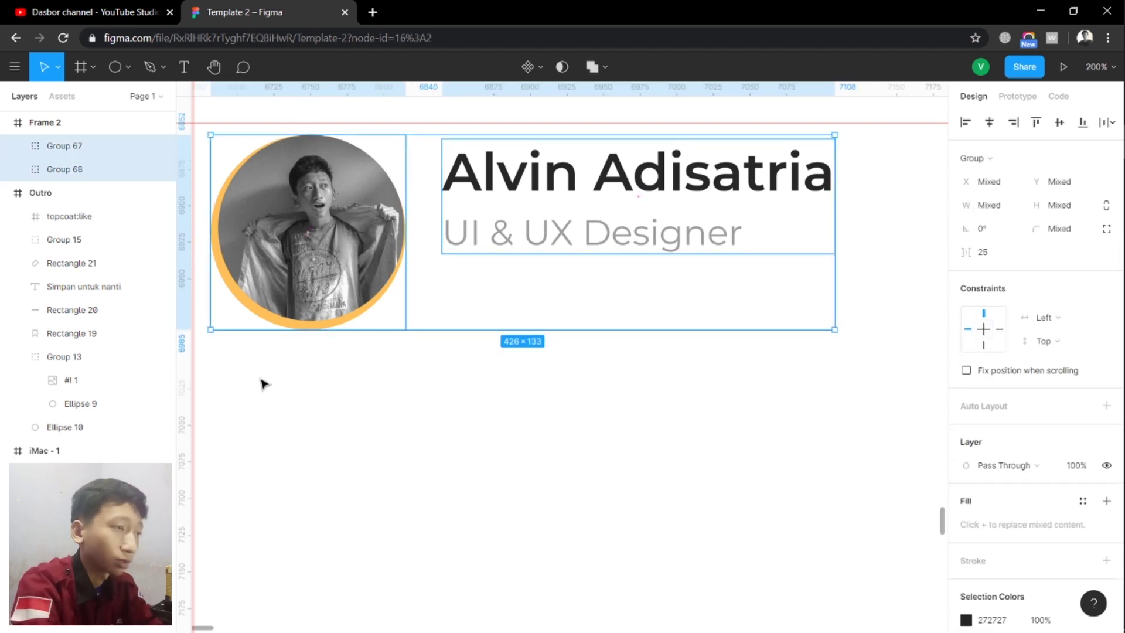
pyautogui.click(1058, 123)
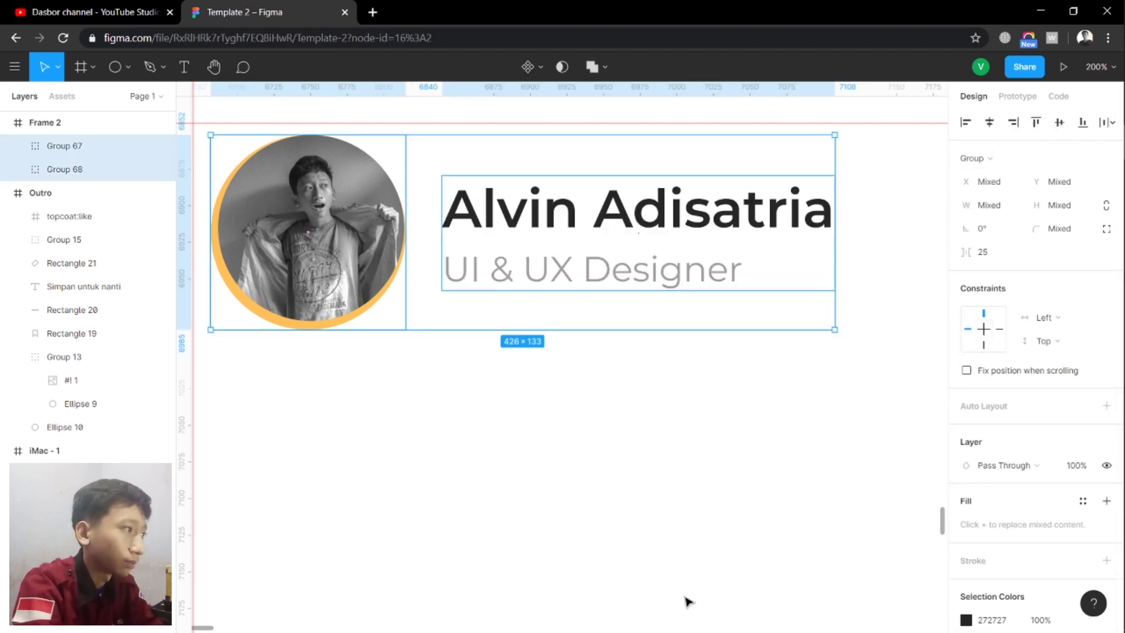
pyautogui.click(691, 514)
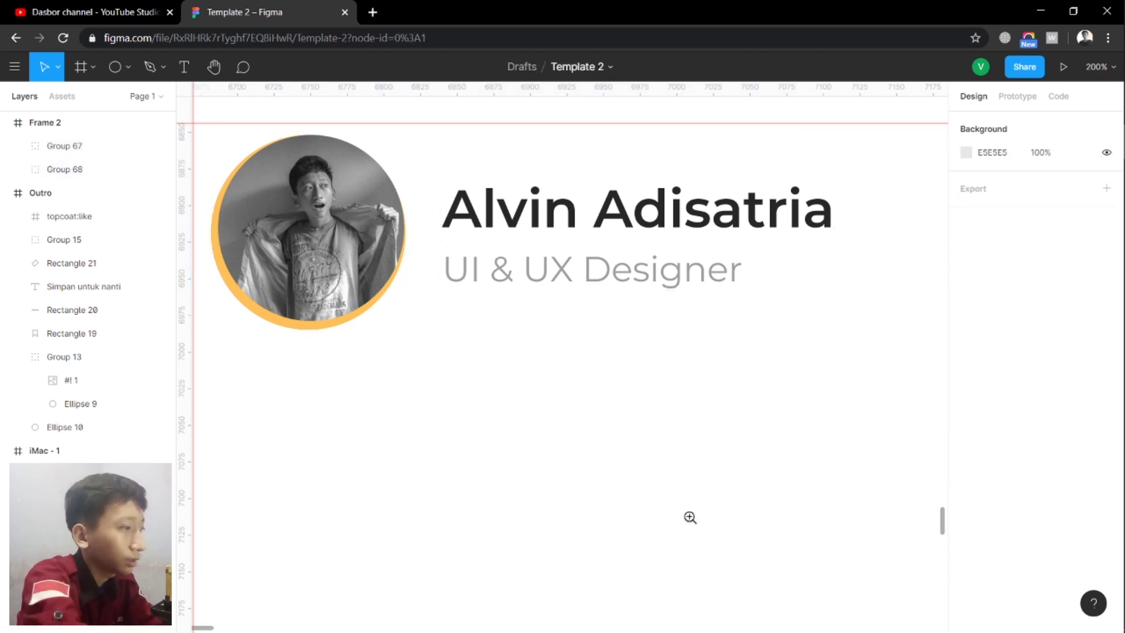
pyautogui.hotkey('ctrl', '-')
pyautogui.hotkey('ctrl', '-')
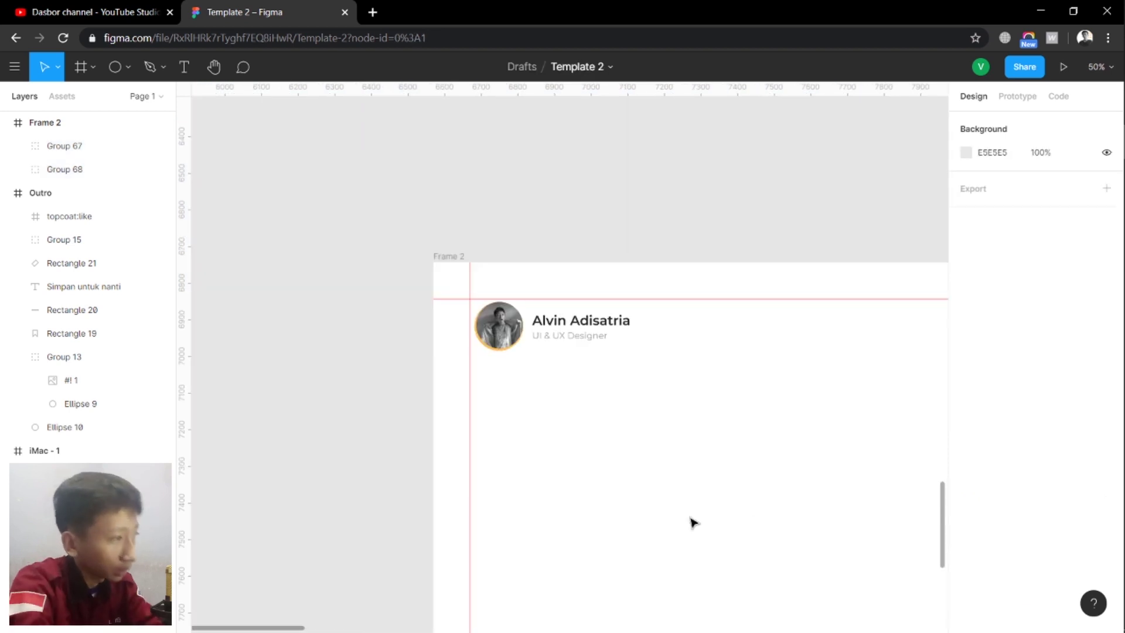
# Nudge the profile header group slightly higher in Frame 2's top-left corner
pyautogui.moveTo(694, 521); pyautogui.dragTo(452, 382)
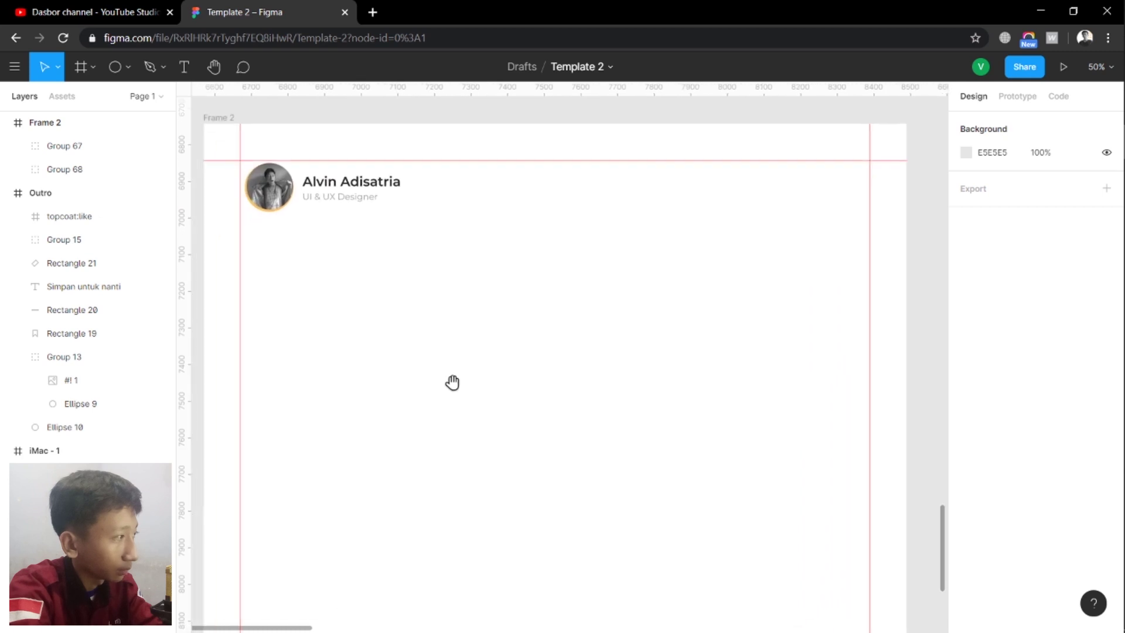
pyautogui.moveTo(410, 164)
pyautogui.mouseDown()
pyautogui.moveTo(352, 236)
pyautogui.moveTo(262, 199)
pyautogui.mouseUp()
pyautogui.click(323, 223)
pyautogui.click(309, 236)
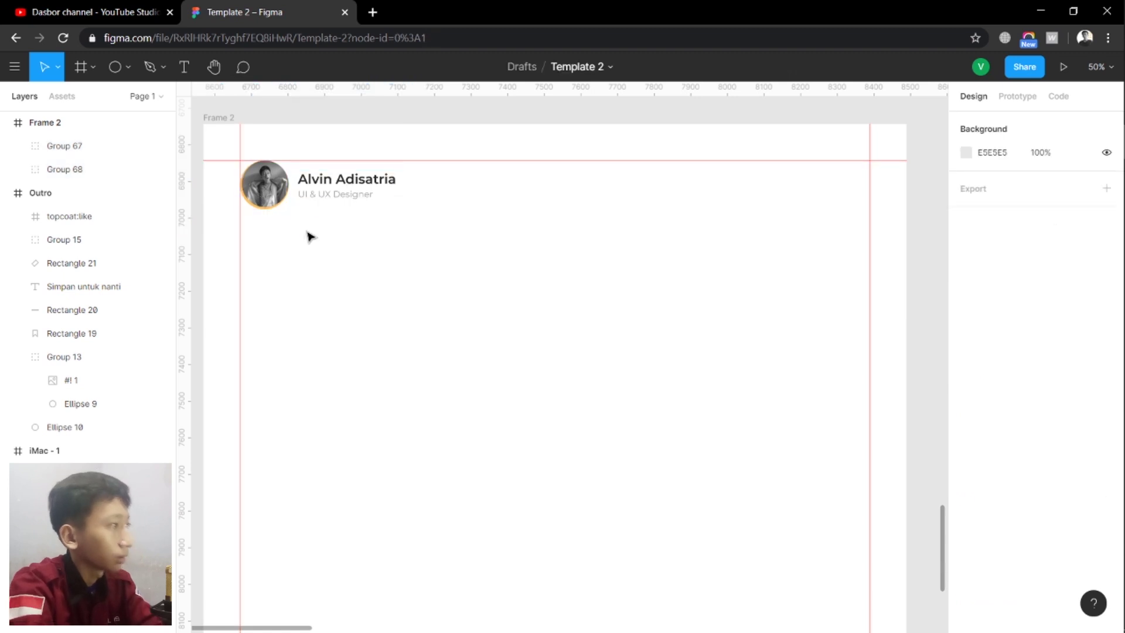
pyautogui.moveTo(479, 345)
pyautogui.mouseDown()
pyautogui.moveTo(448, 362)
pyautogui.moveTo(459, 376)
pyautogui.mouseUp()
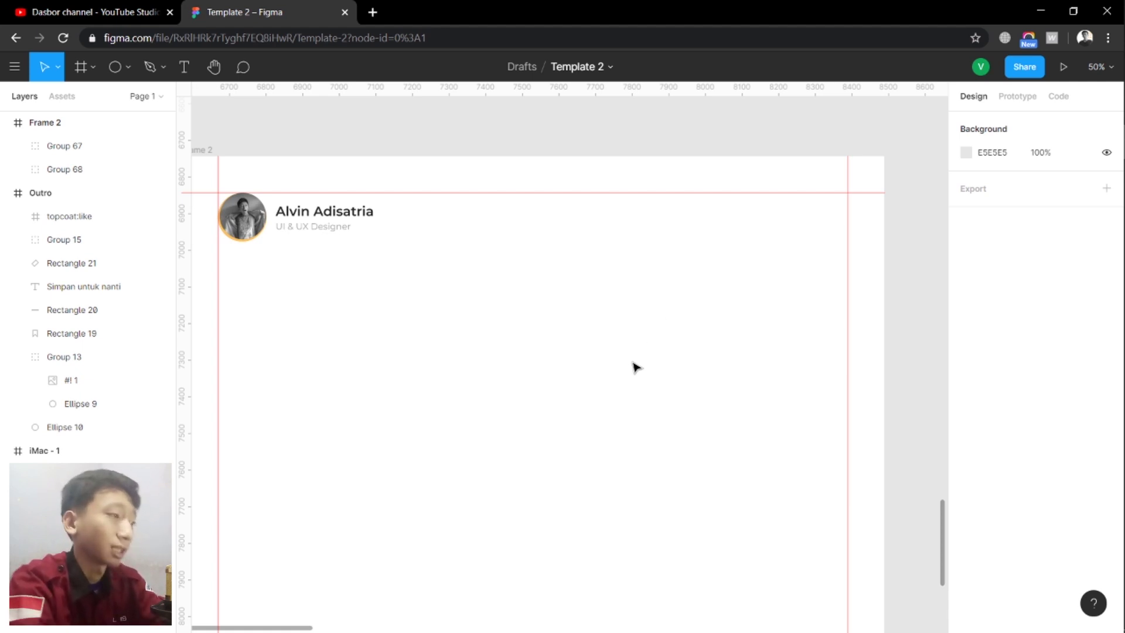
# Add 'Web Design Tutorial' text on the frame's right side at font size 36
pyautogui.press('t')
pyautogui.click(695, 218)
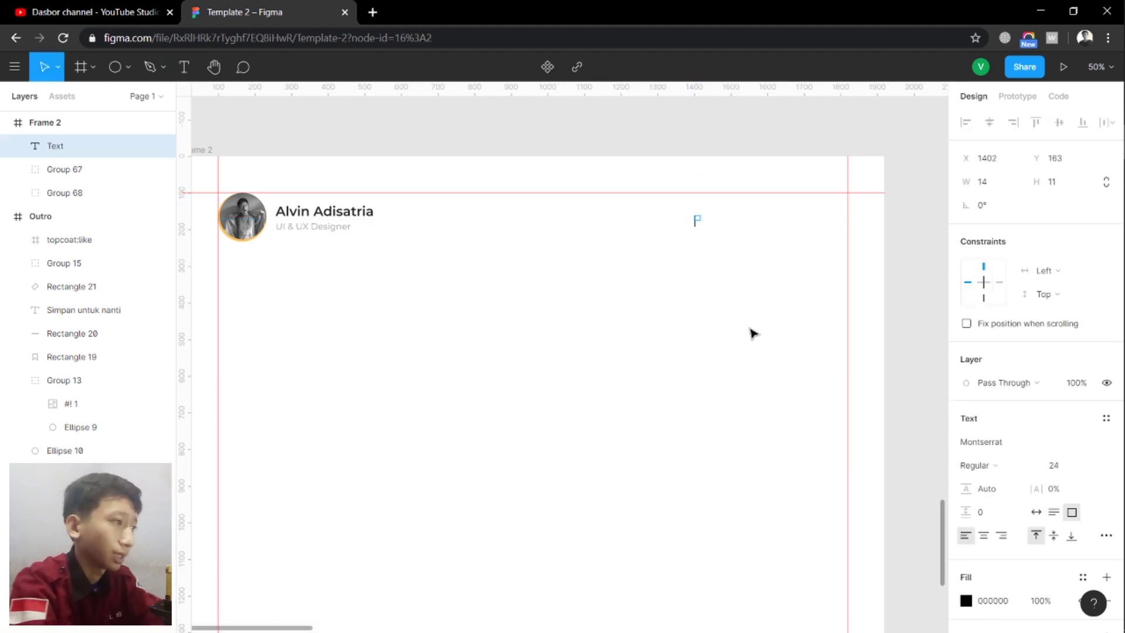
pyautogui.write('Web Design Tutorial')
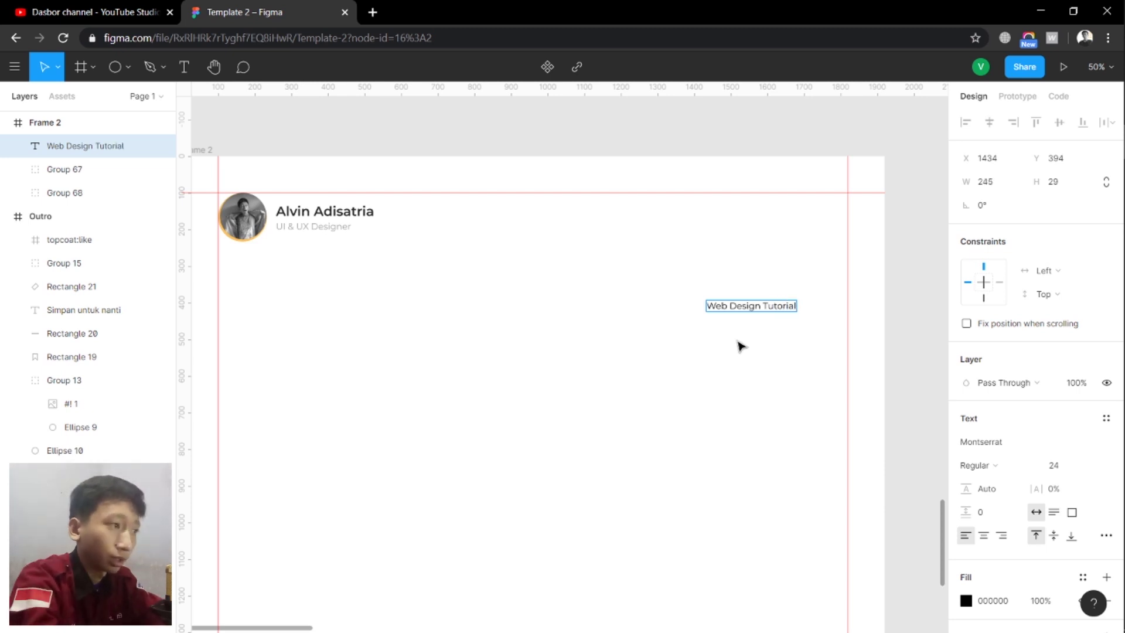
pyautogui.press('Escape')
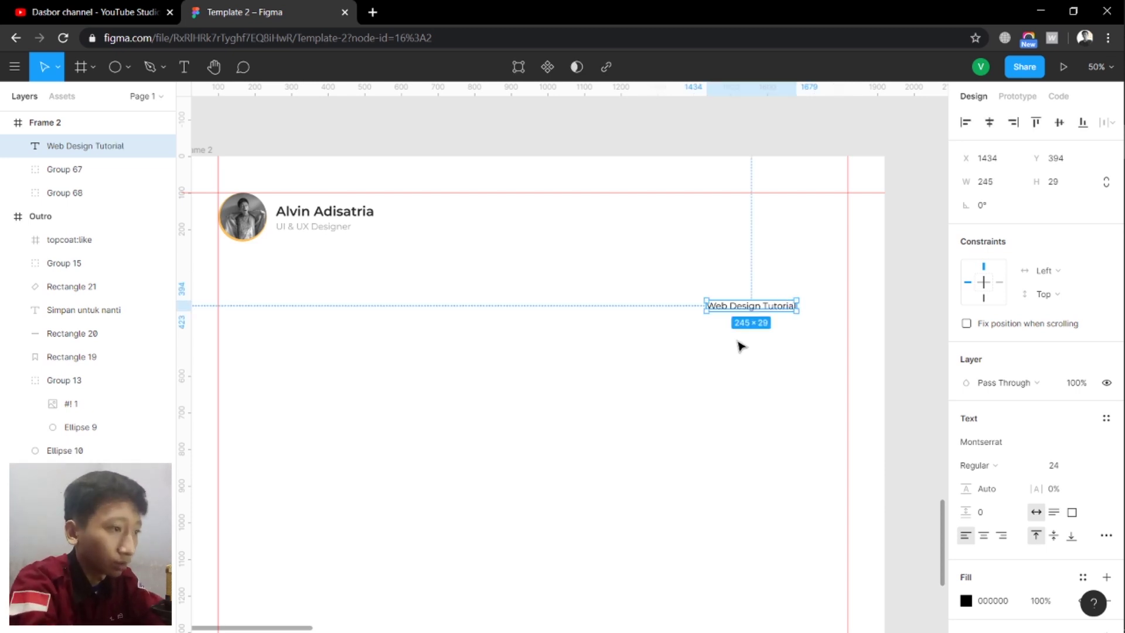
pyautogui.click(1083, 462)
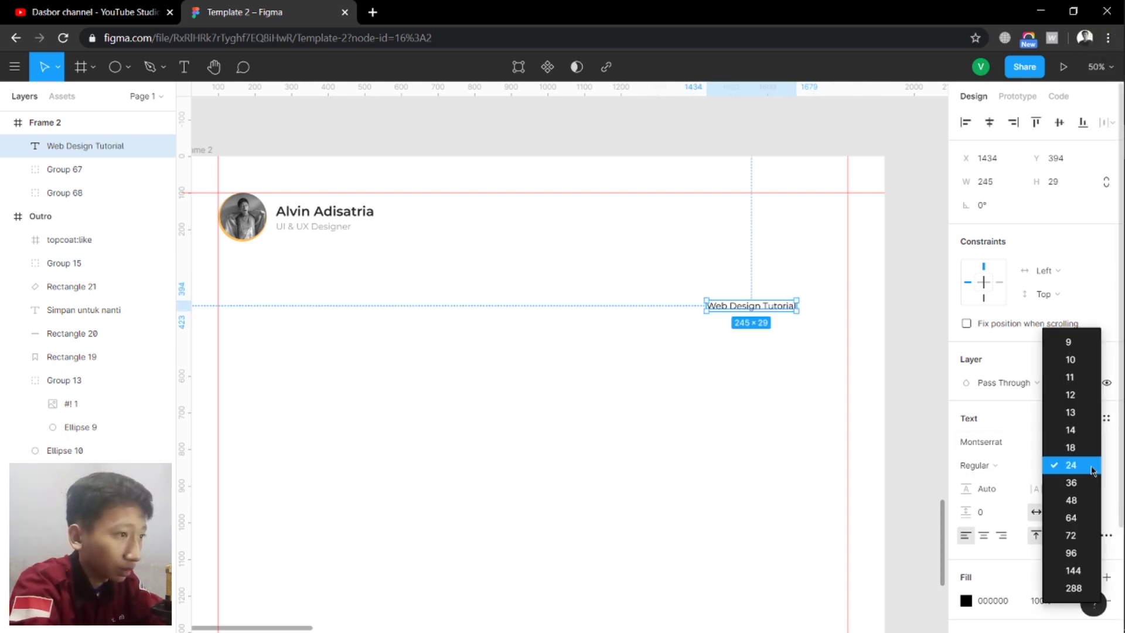
pyautogui.click(1083, 477)
# Move the title up beside the profile name group and align their vertical centres
pyautogui.click(784, 474)
pyautogui.moveTo(773, 308); pyautogui.dragTo(778, 223)
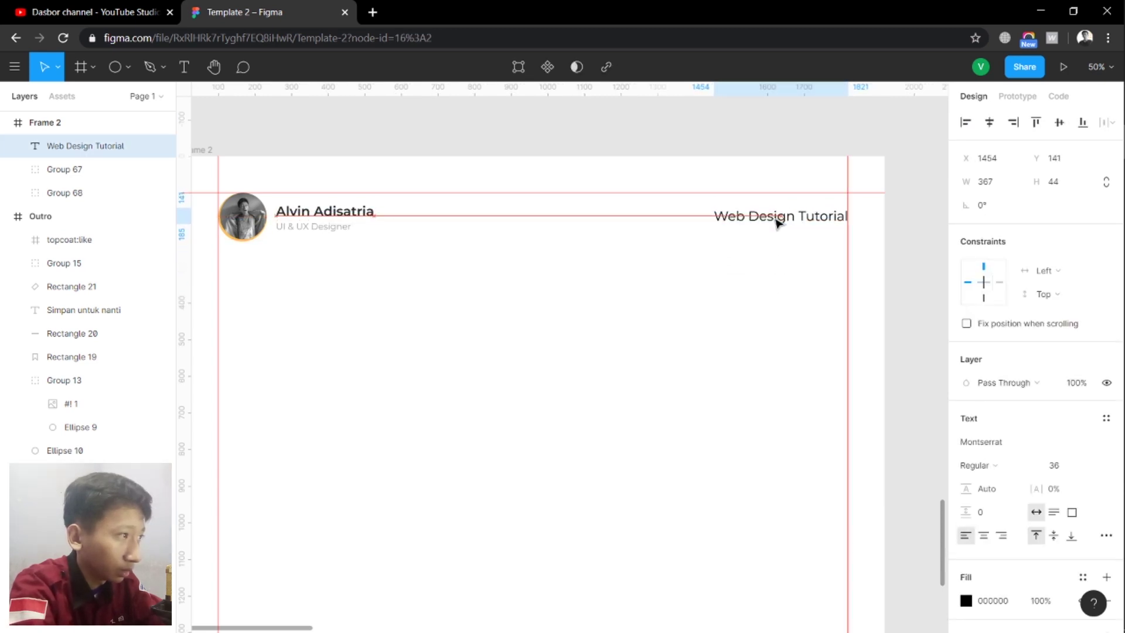
pyautogui.keyDown('shift'); pyautogui.click(352, 229); pyautogui.keyUp('shift')
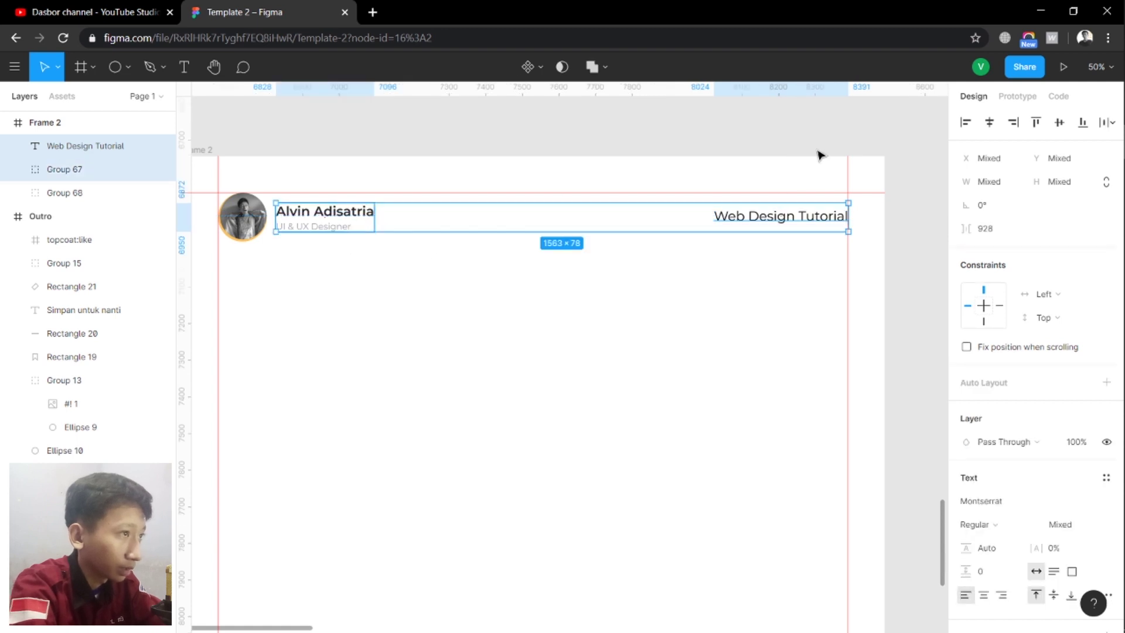
pyautogui.click(1060, 121)
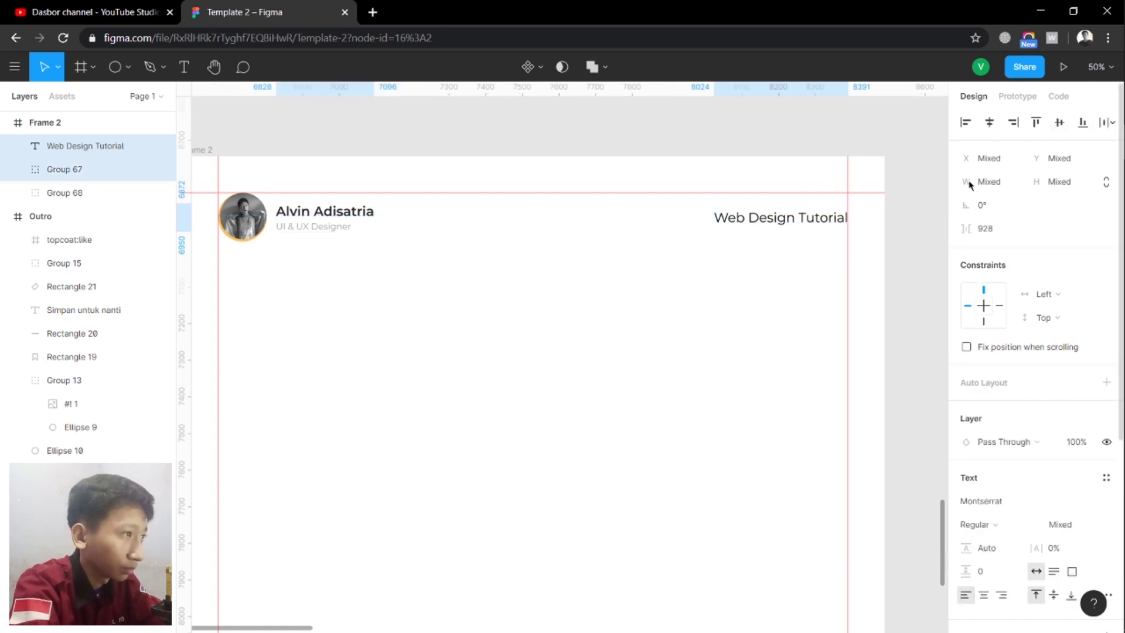
pyautogui.click(835, 281)
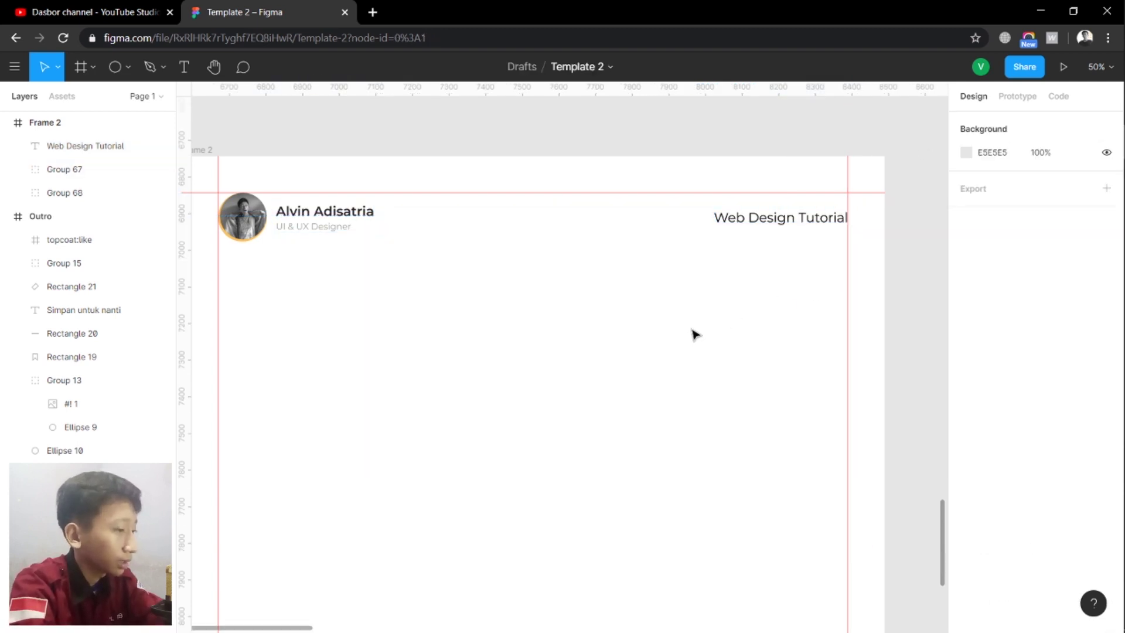
# Draw a horizontal pen line ending just left of the title, redrawing it once
pyautogui.press('p')
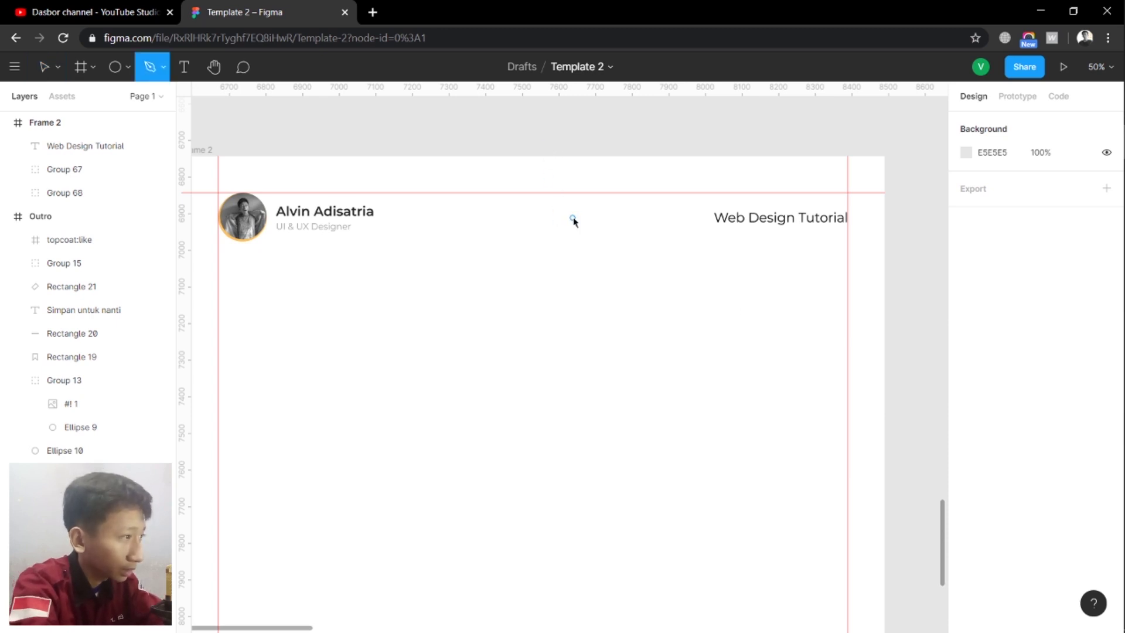
pyautogui.click(573, 218)
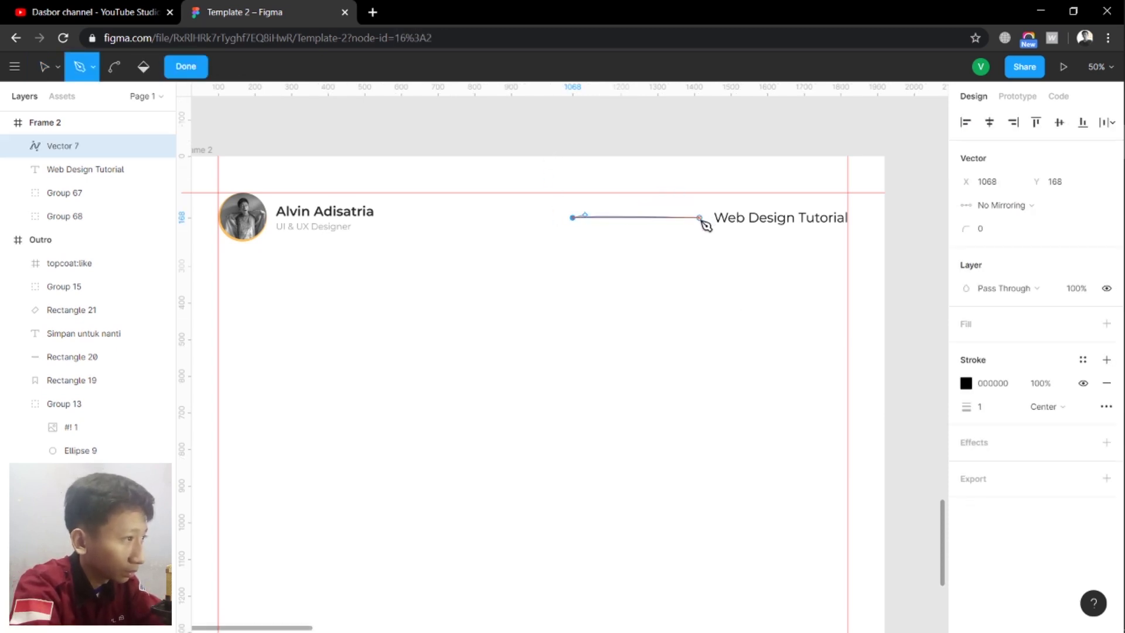
pyautogui.click(702, 217)
pyautogui.press('Escape')
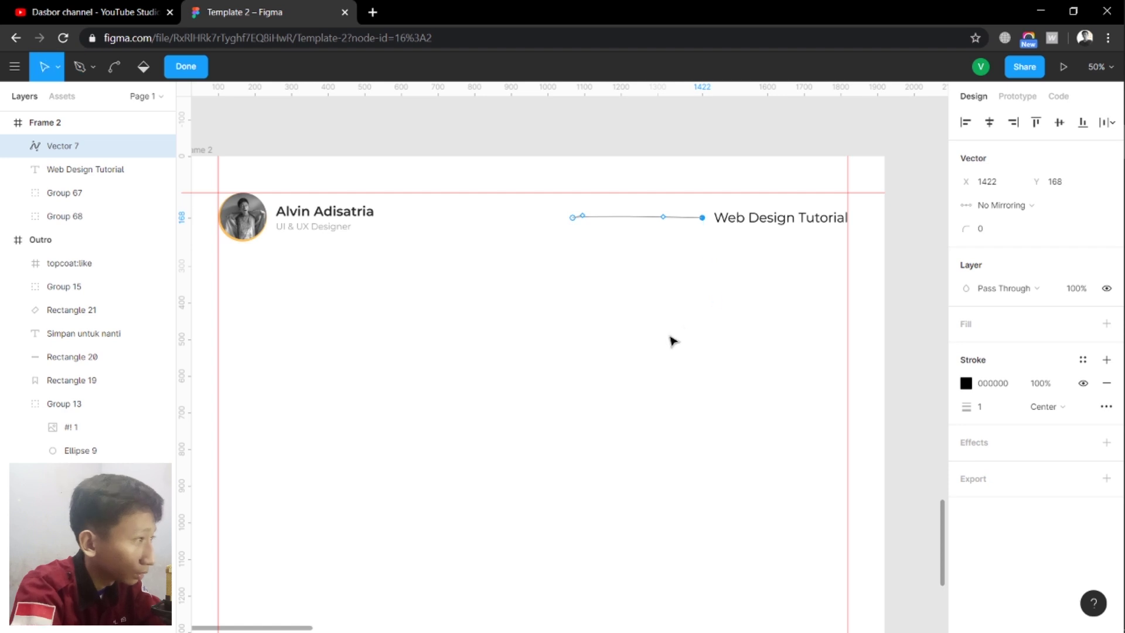
pyautogui.hotkey('ctrl', 'z')
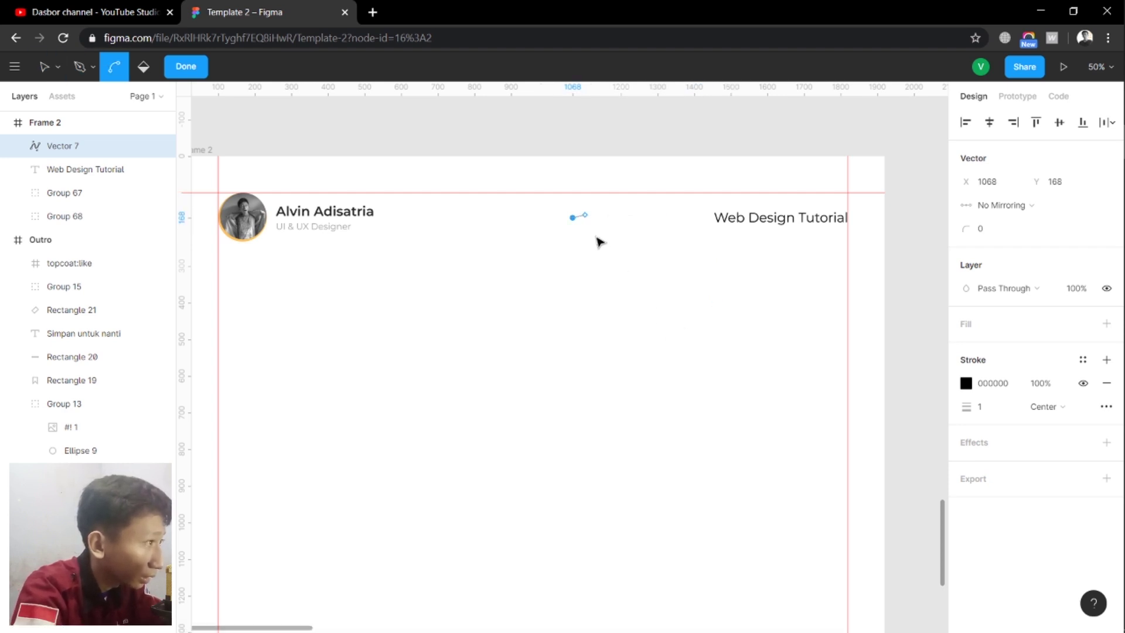
pyautogui.hotkey('ctrl', 'z')
pyautogui.press('p')
pyautogui.click(571, 220)
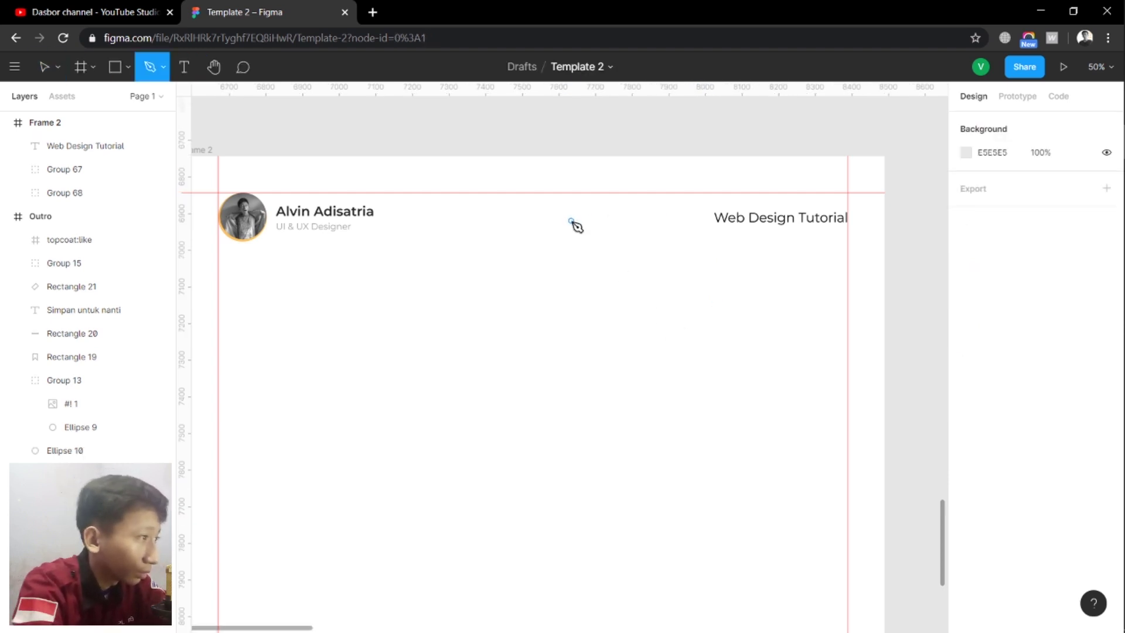
pyautogui.click(697, 221)
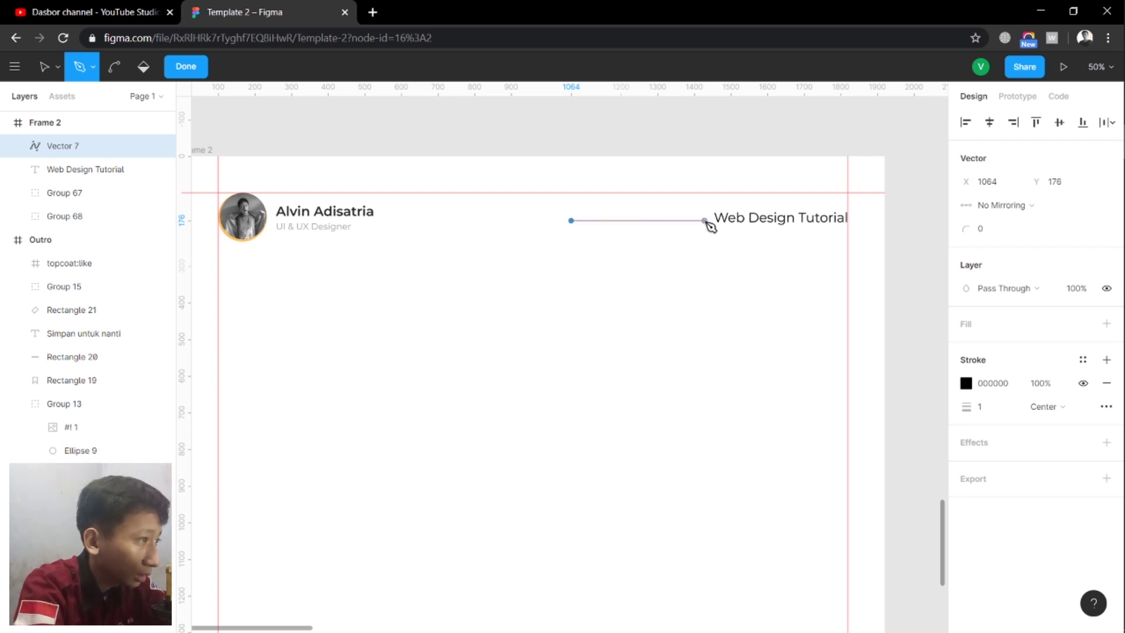
pyautogui.click(705, 220)
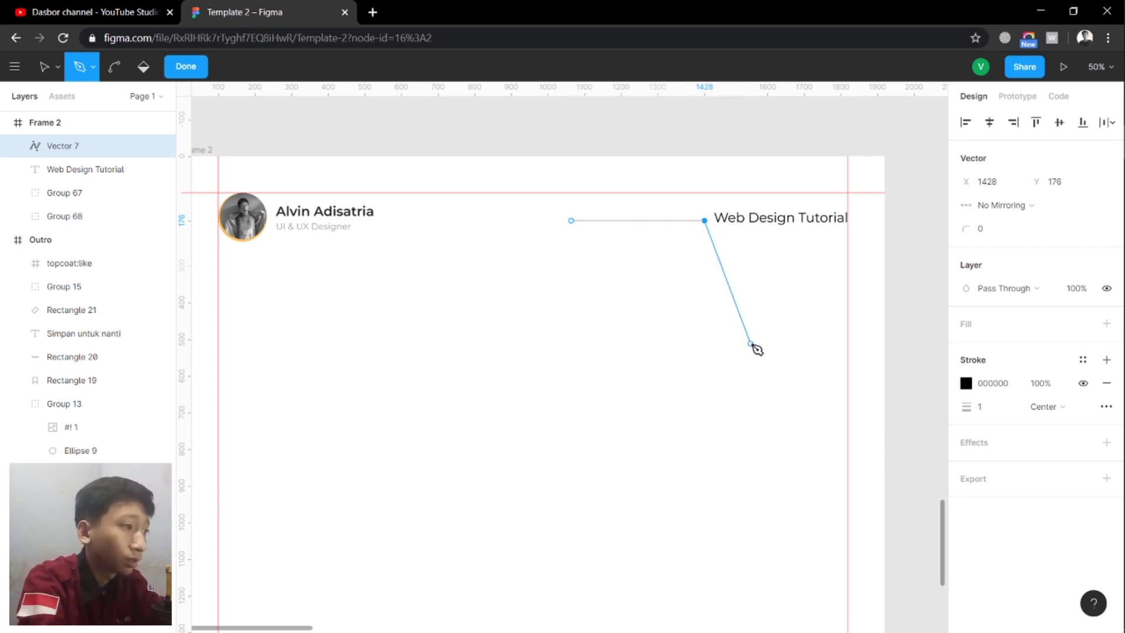
pyautogui.press('Escape')
pyautogui.write('3')
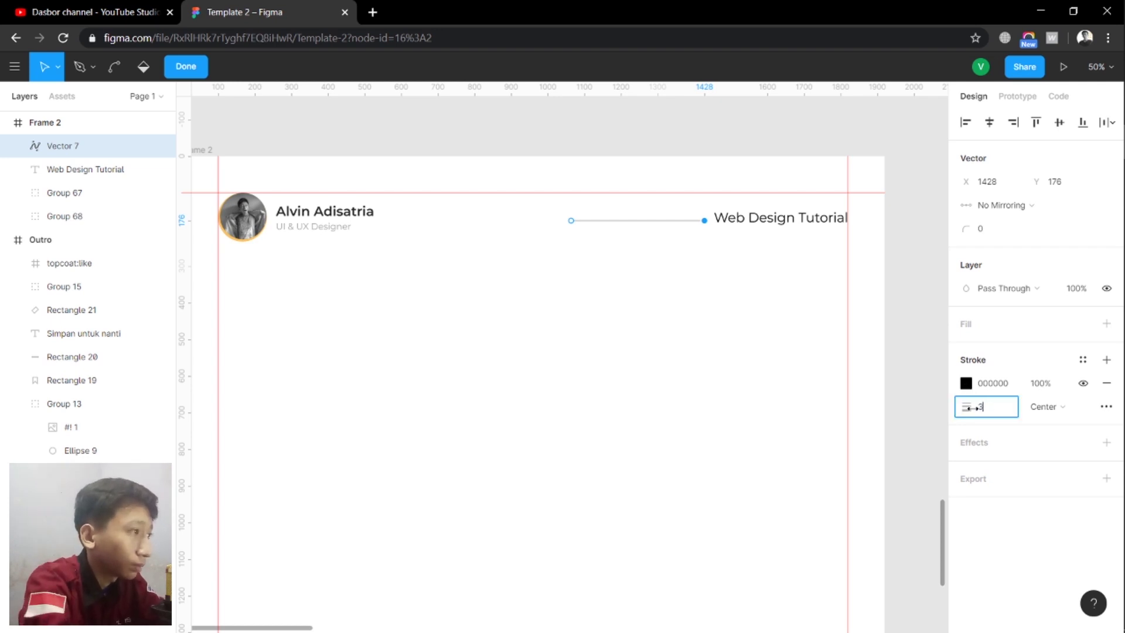
# Give the line stroke weight 3 in 272727 and recolour the title text 272727
pyautogui.press('Return')
pyautogui.click(967, 384)
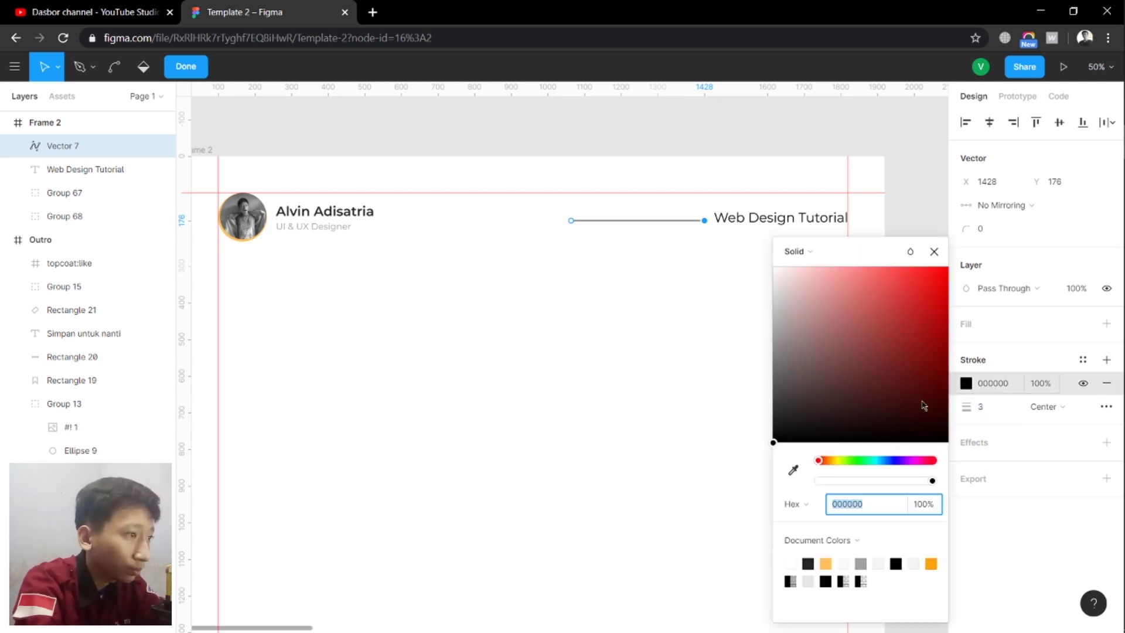
pyautogui.click(809, 562)
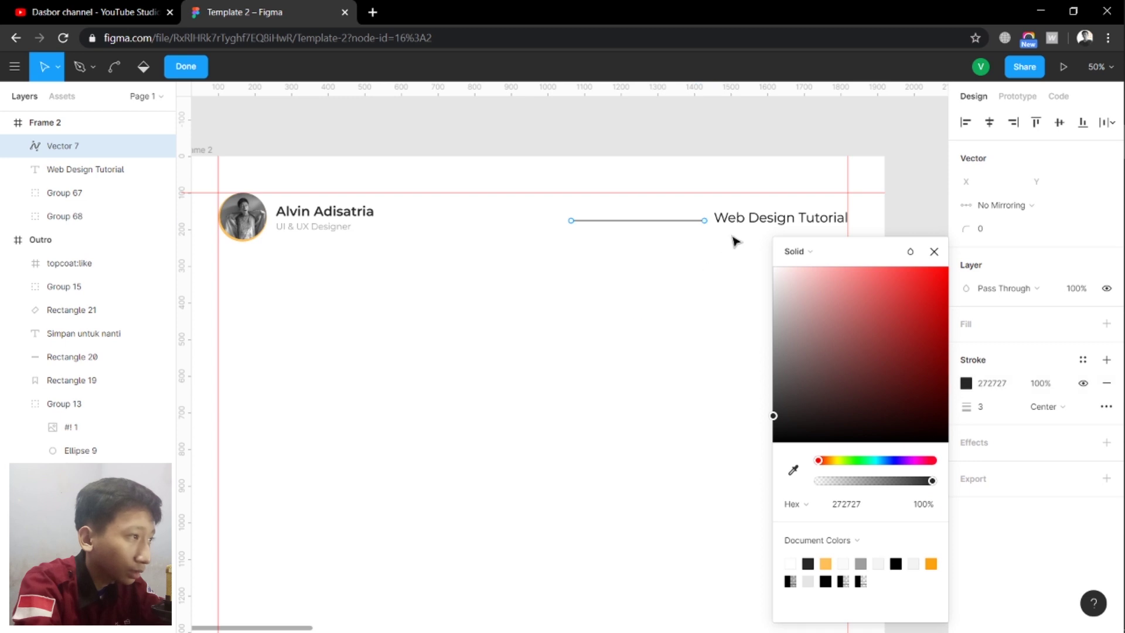
pyautogui.press('Escape')
pyautogui.press('Escape')
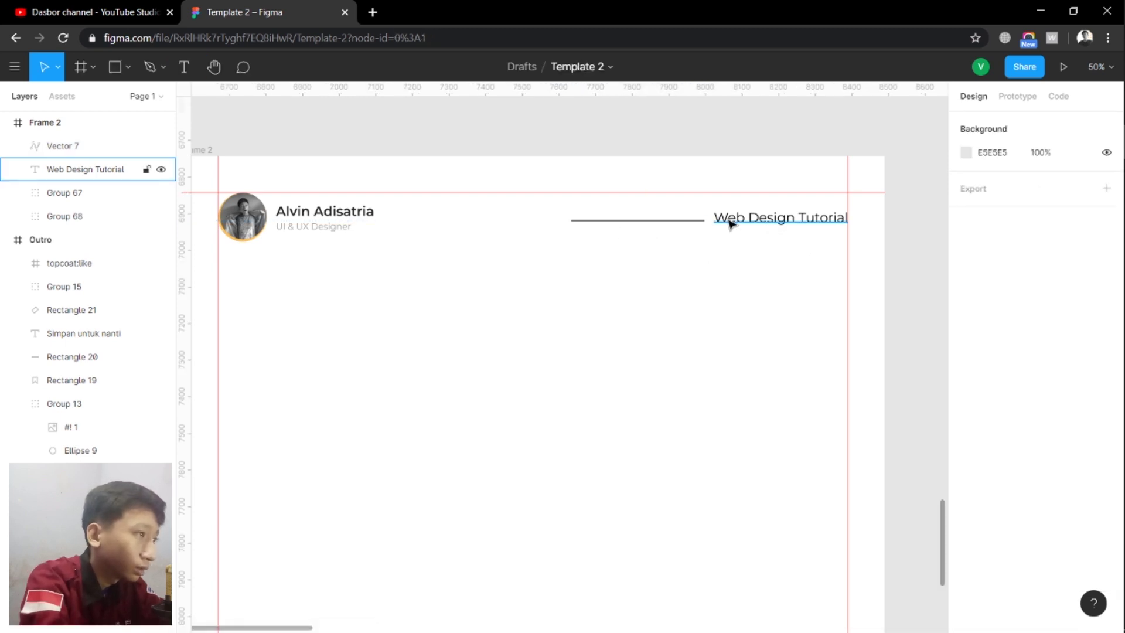
pyautogui.click(729, 225)
pyautogui.click(966, 601)
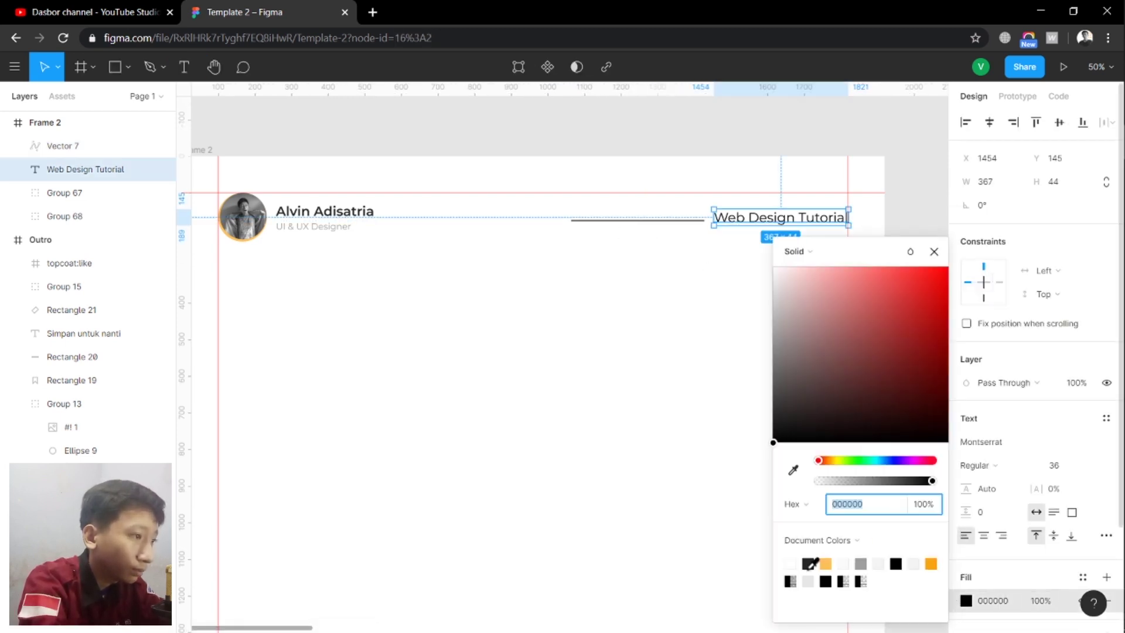
pyautogui.click(809, 563)
pyautogui.click(631, 262)
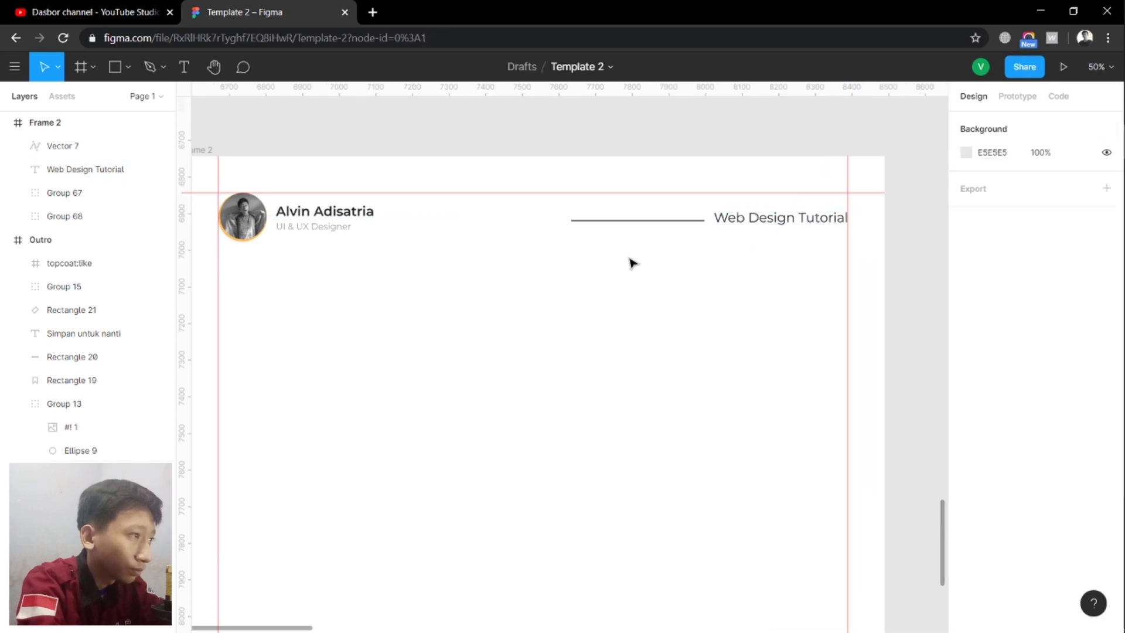
# Nudge the line up so it sits level with the title
pyautogui.click(643, 221)
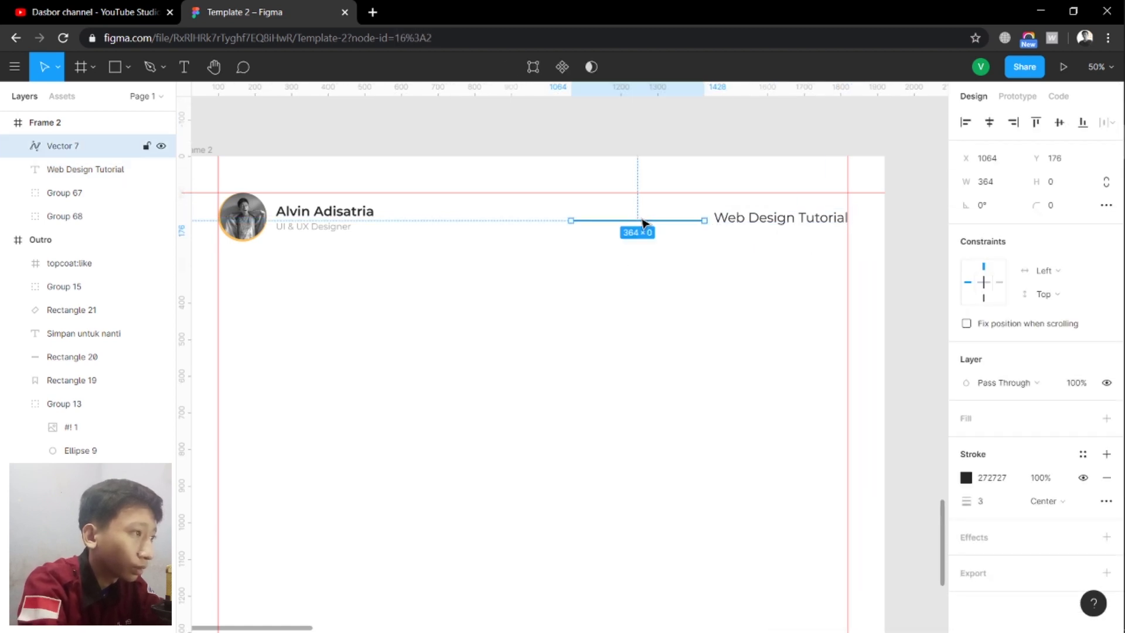
pyautogui.moveTo(643, 221); pyautogui.dragTo(642, 219)
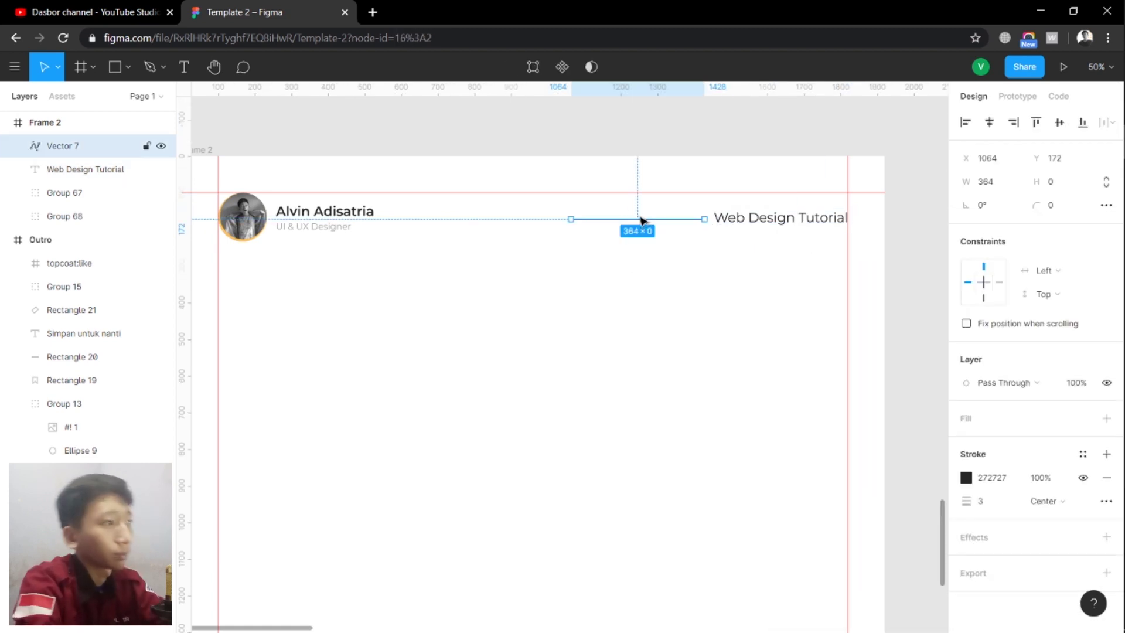
pyautogui.click(700, 320)
pyautogui.moveTo(709, 329); pyautogui.dragTo(735, 274)
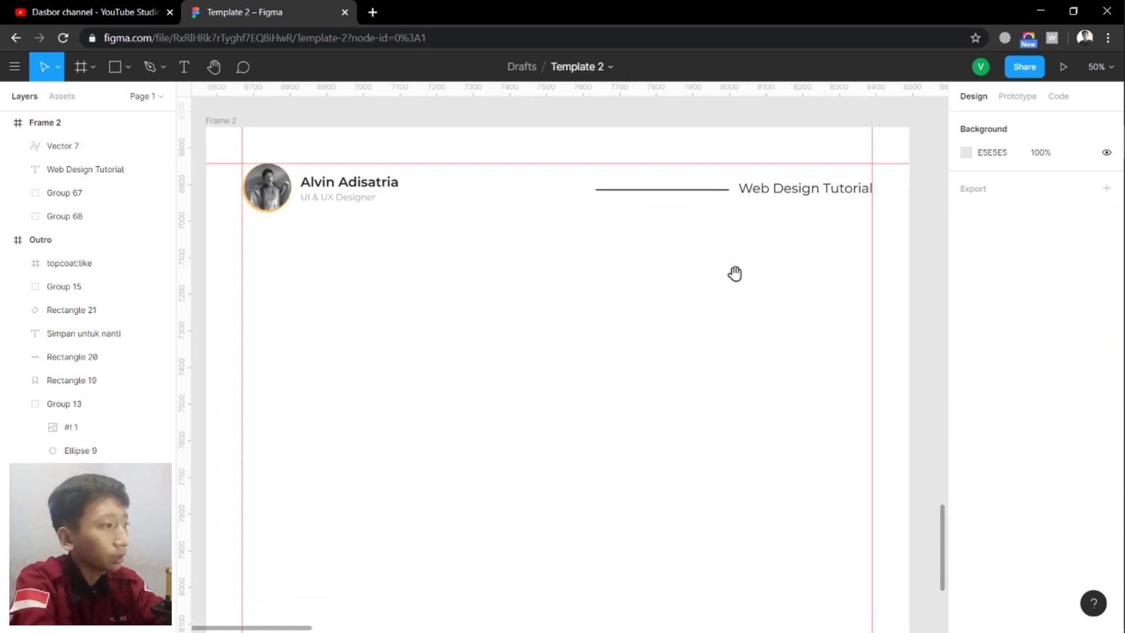
pyautogui.scroll(-2, 735, 274)
pyautogui.scroll(-1, 728, 302)
pyautogui.scroll(-2, 716, 244)
pyautogui.scroll(-2, 240, 296)
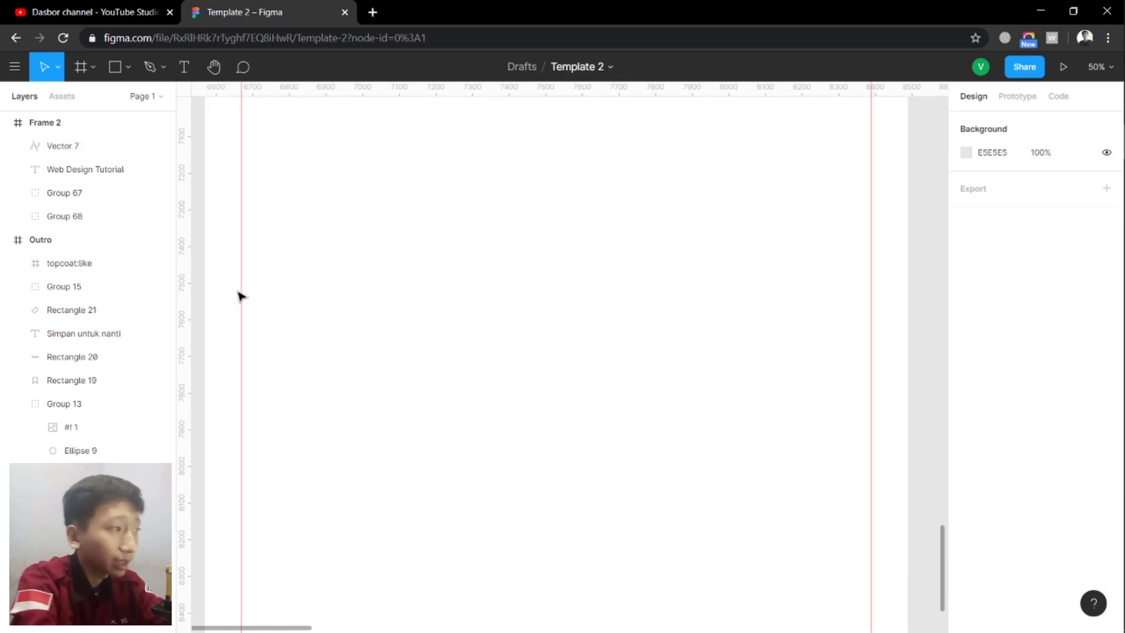
pyautogui.scroll(1, 592, 324)
pyautogui.moveTo(590, 316)
pyautogui.mouseDown()
pyautogui.moveTo(625, 439)
pyautogui.moveTo(504, 253)
pyautogui.moveTo(591, 439)
pyautogui.moveTo(589, 331)
pyautogui.mouseUp()
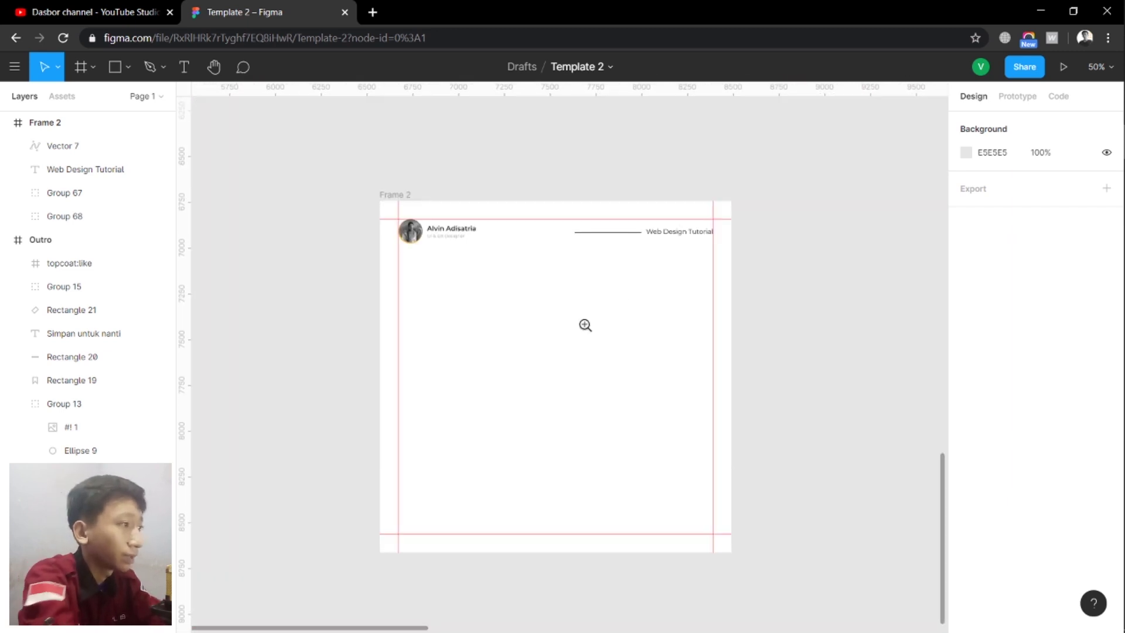
pyautogui.keyDown('alt'); pyautogui.click(589, 331); pyautogui.keyUp('alt')
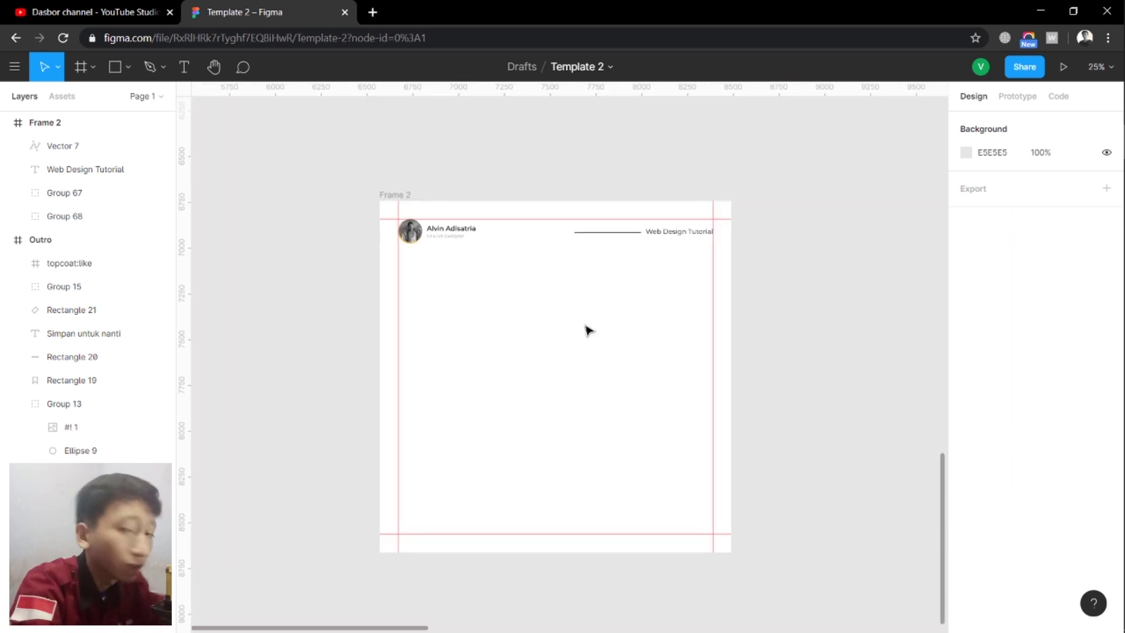
pyautogui.moveTo(576, 345); pyautogui.dragTo(577, 568)
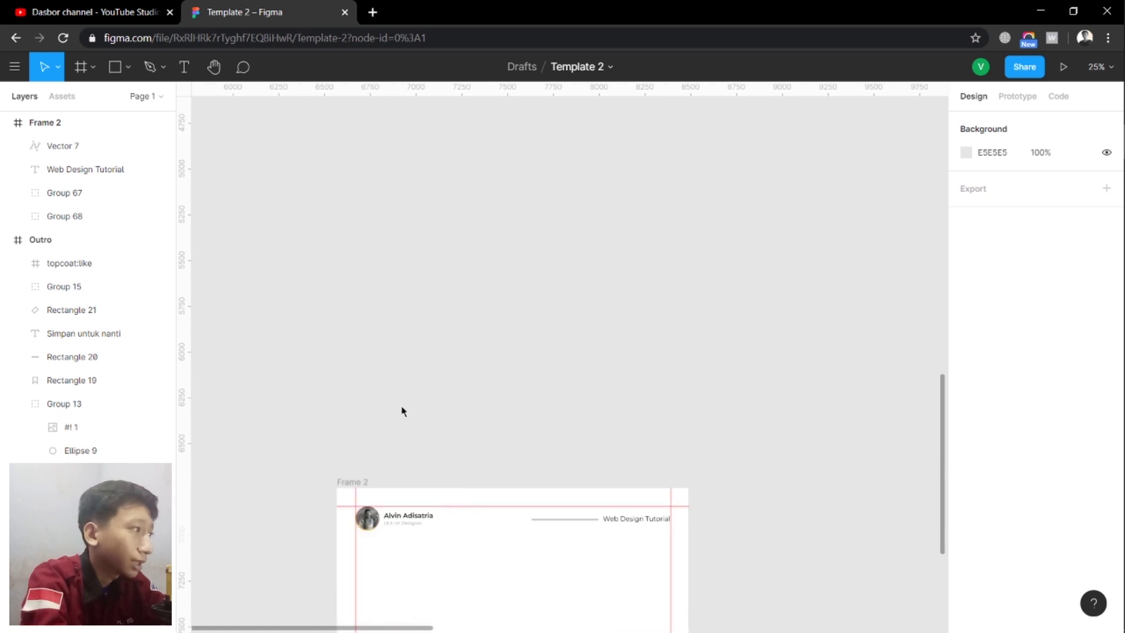
pyautogui.scroll(10, 402, 410)
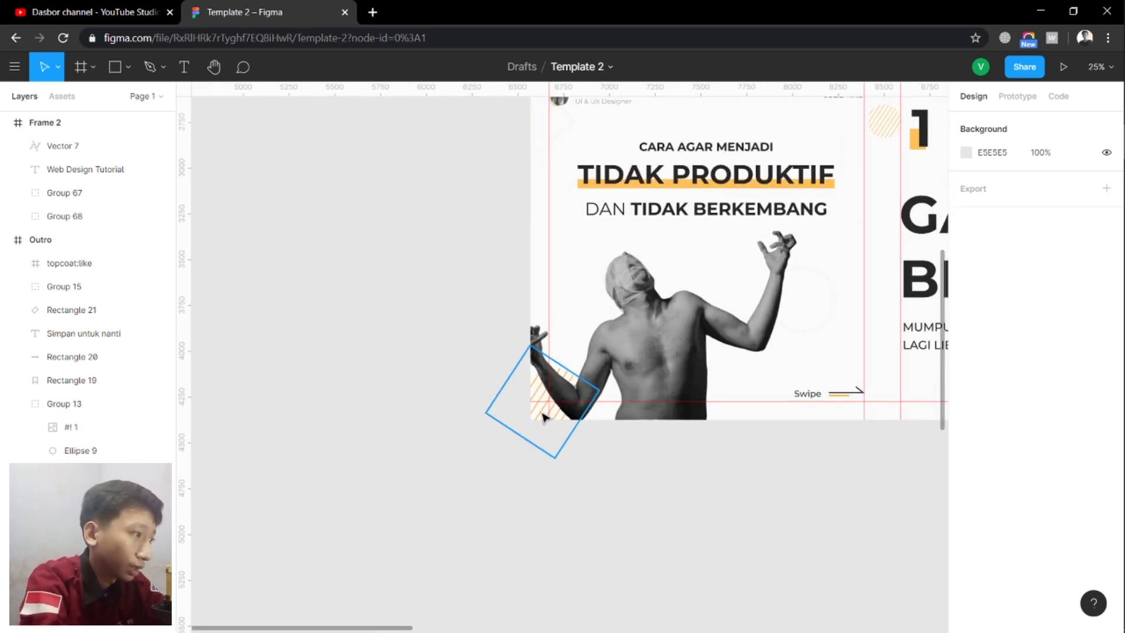
pyautogui.moveTo(578, 563); pyautogui.dragTo(578, 579)
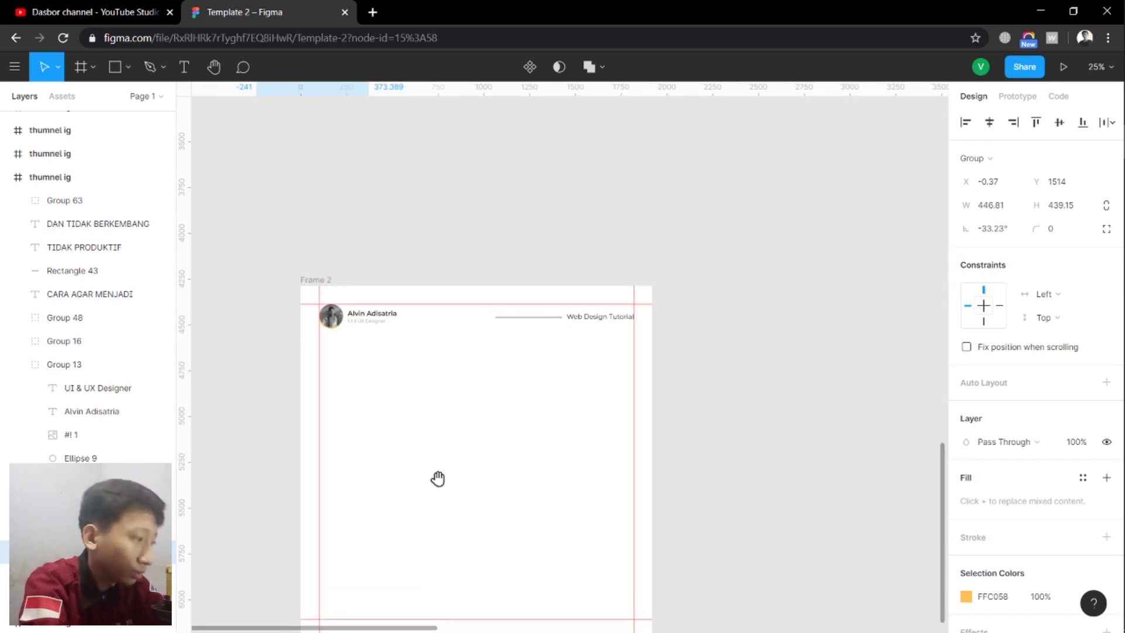
pyautogui.moveTo(437, 477); pyautogui.dragTo(451, 395)
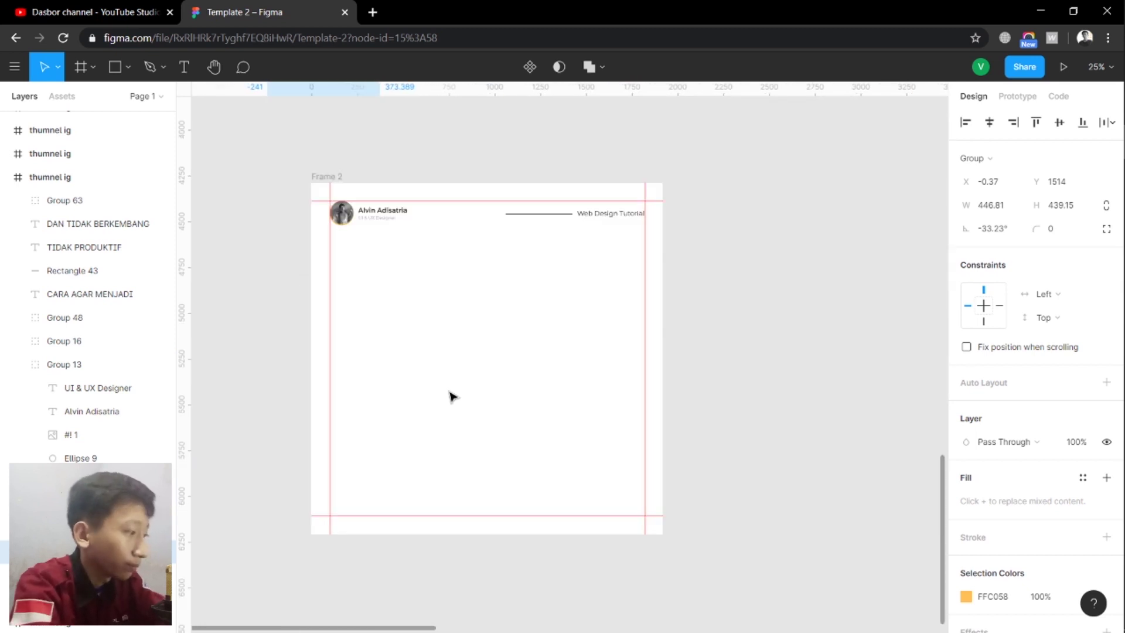
# Draw a thin tall bar in Frame 2 and set its width to 15
pyautogui.click(115, 68)
pyautogui.moveTo(426, 308); pyautogui.dragTo(431, 414)
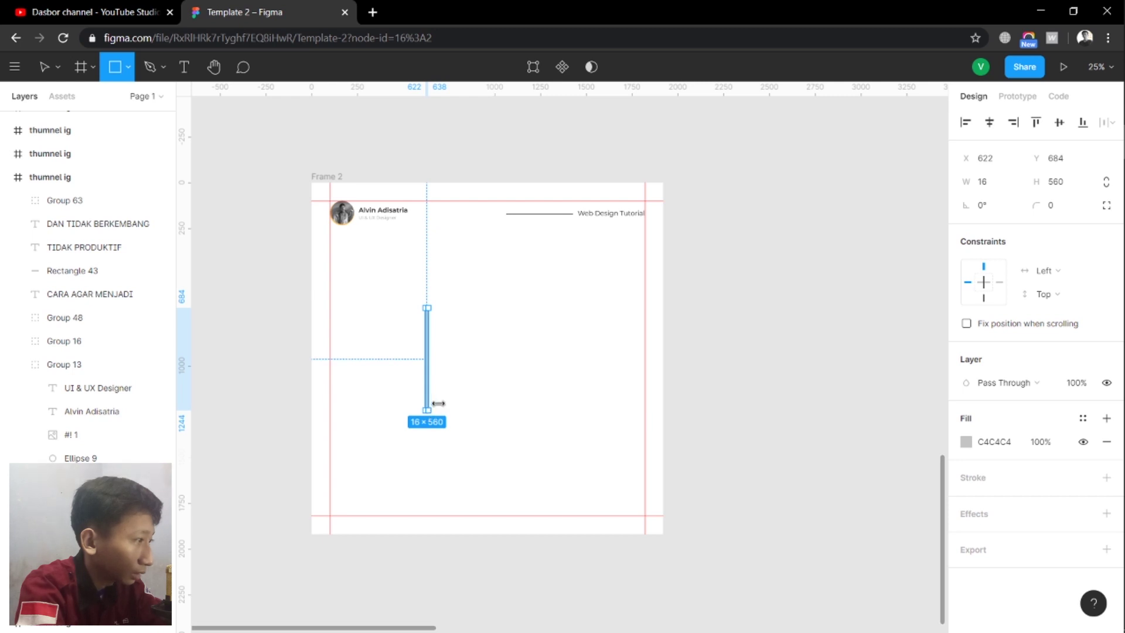
pyautogui.click(446, 398)
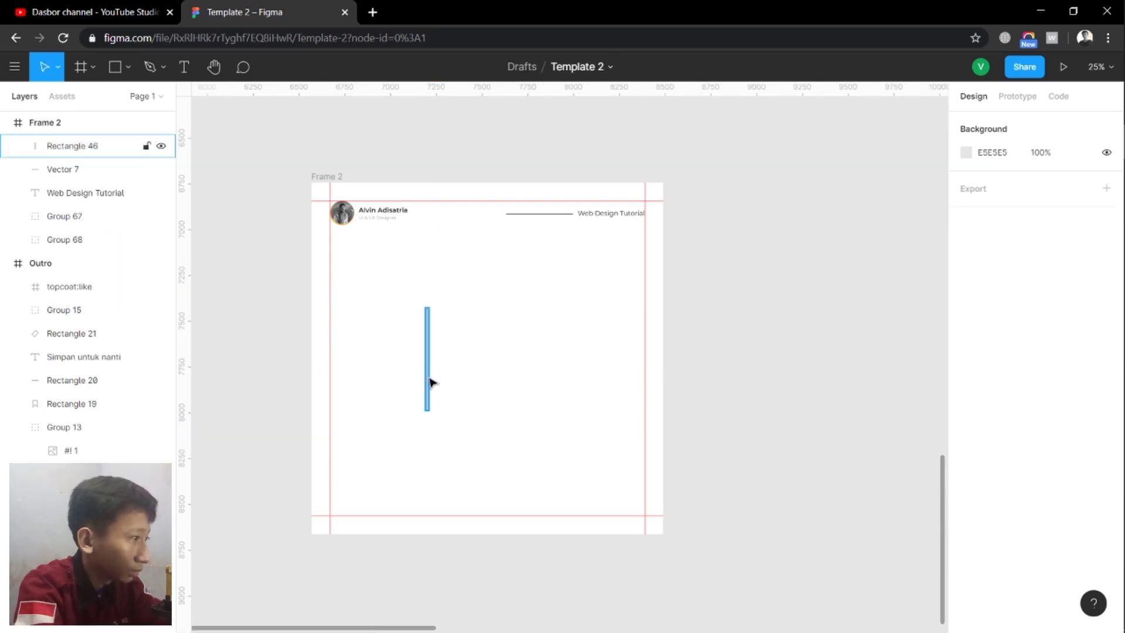
pyautogui.scroll(3, 430, 382)
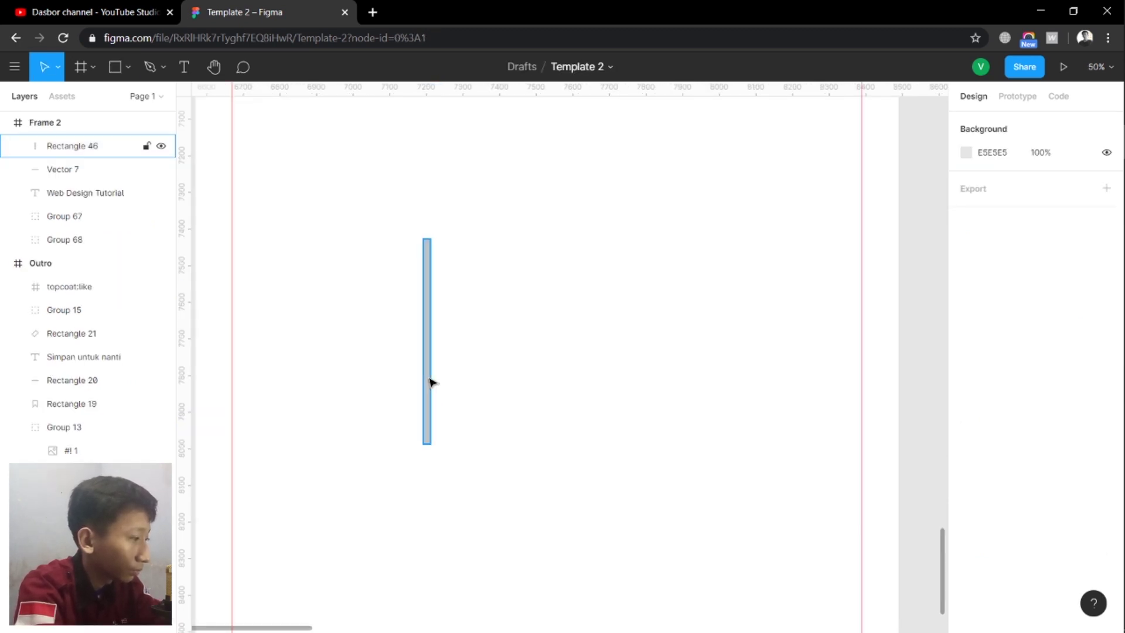
pyautogui.click(430, 382)
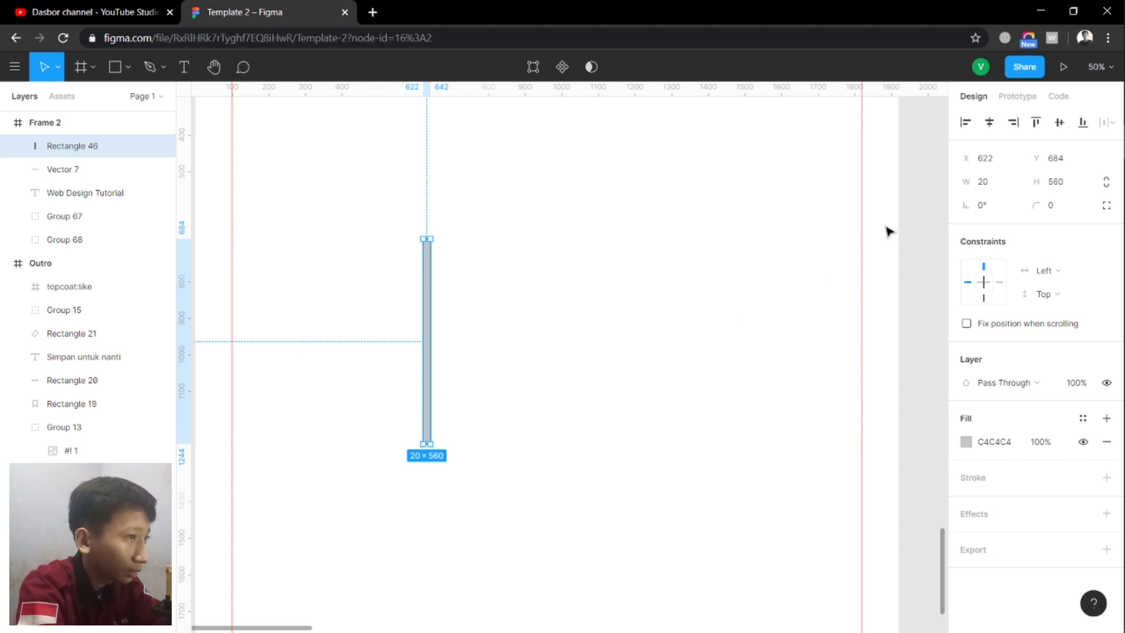
pyautogui.click(985, 183)
pyautogui.write('10')
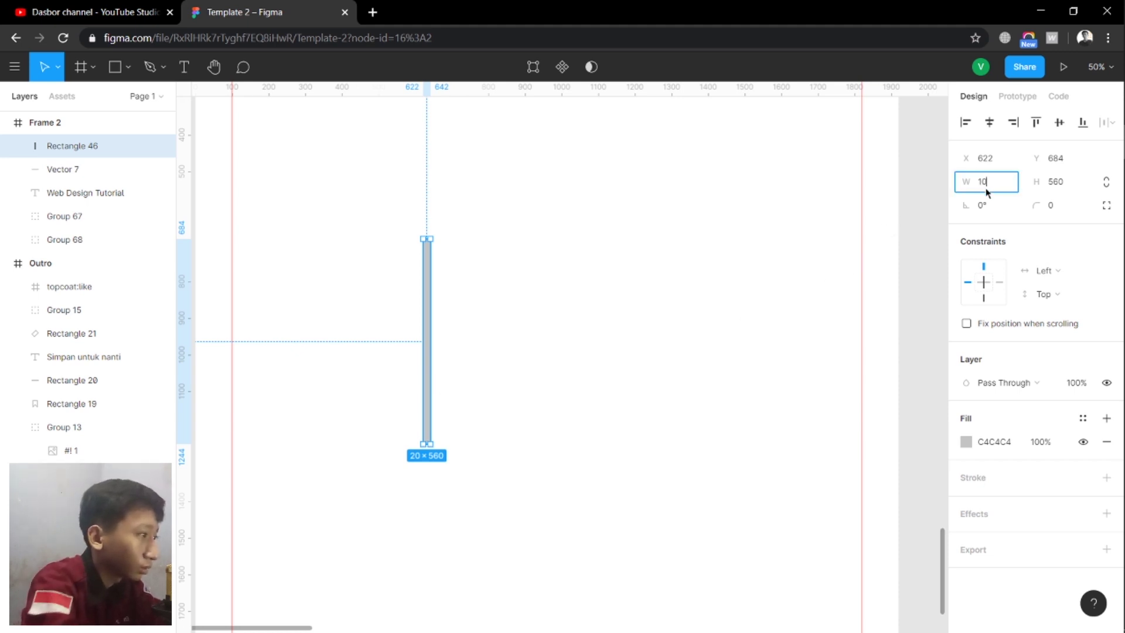
pyautogui.press('Return')
pyautogui.click(986, 187)
pyautogui.write('1')
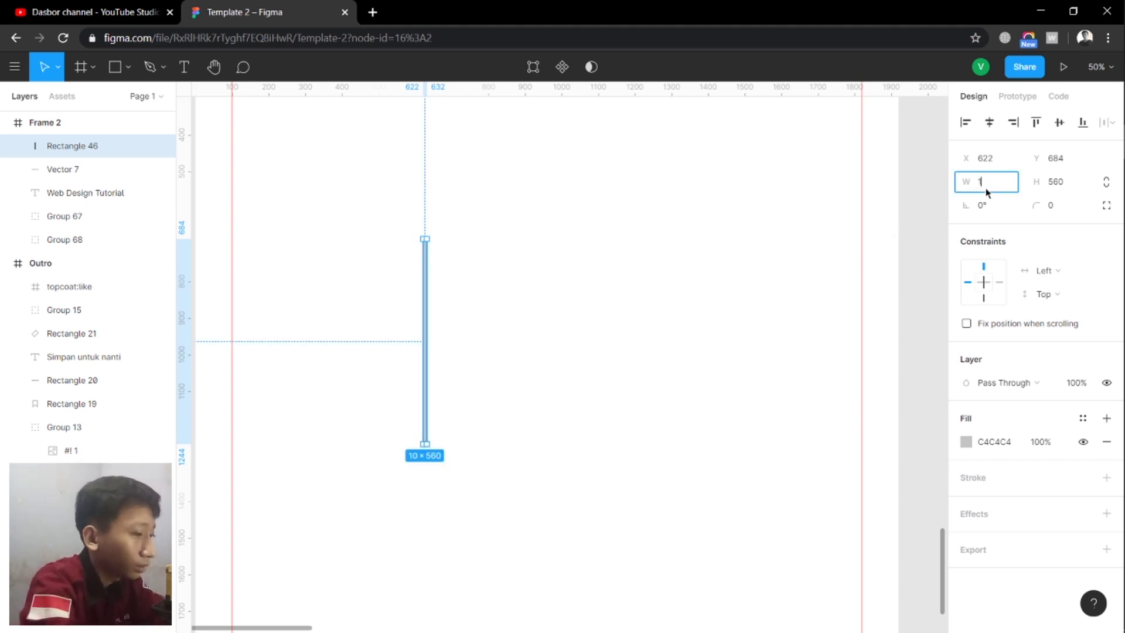
pyautogui.write('5')
pyautogui.press('Return')
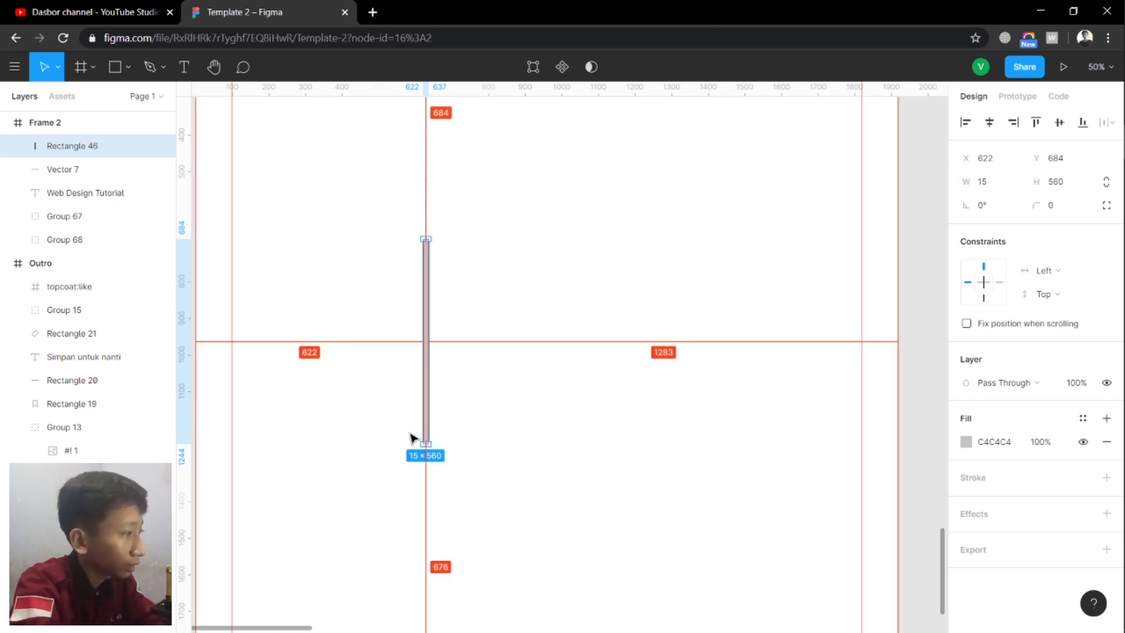
# Duplicate the bar repeatedly into a row of twelve evenly spaced bars
pyautogui.moveTo(431, 428); pyautogui.dragTo(444, 430)
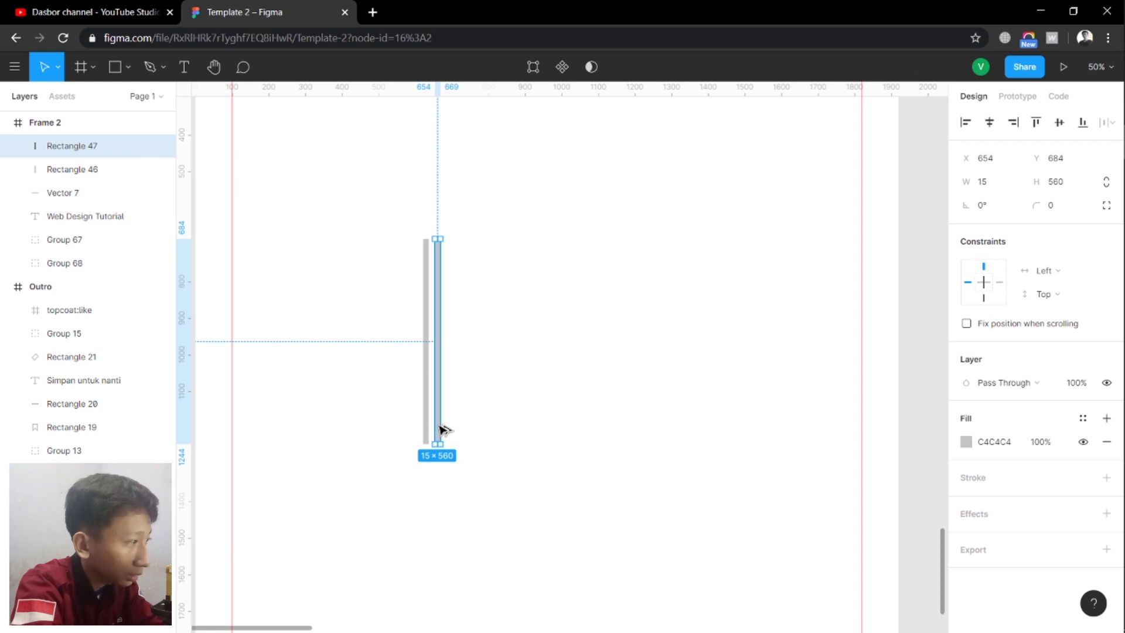
pyautogui.moveTo(443, 431); pyautogui.dragTo(533, 409)
pyautogui.click(580, 484)
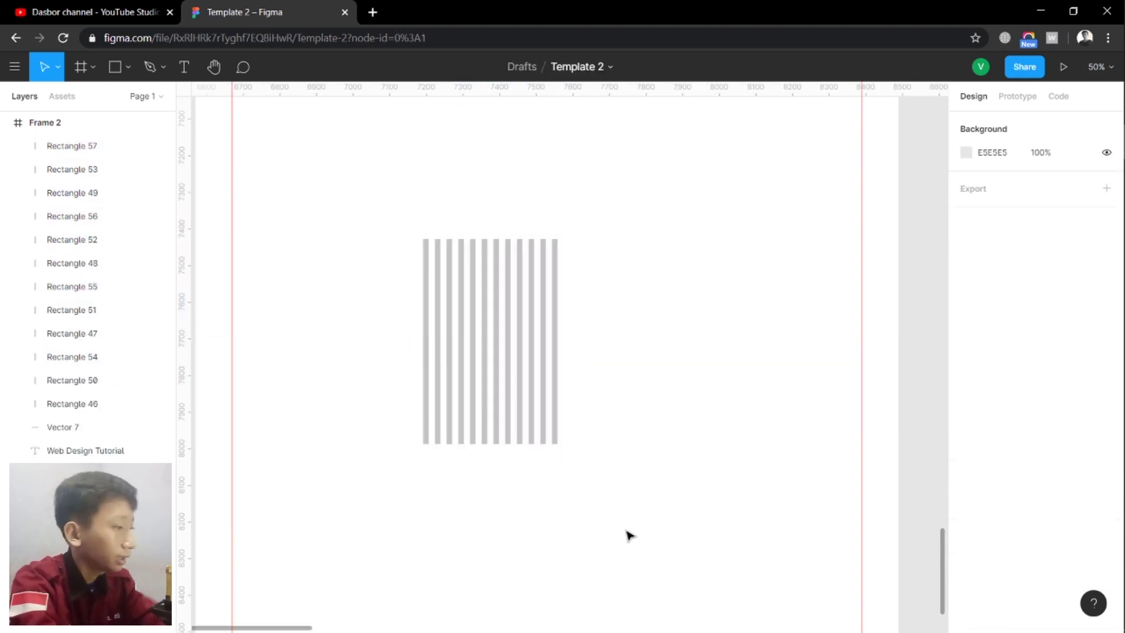
# Draw a circle beside the bars and group all the bars together
pyautogui.press('o')
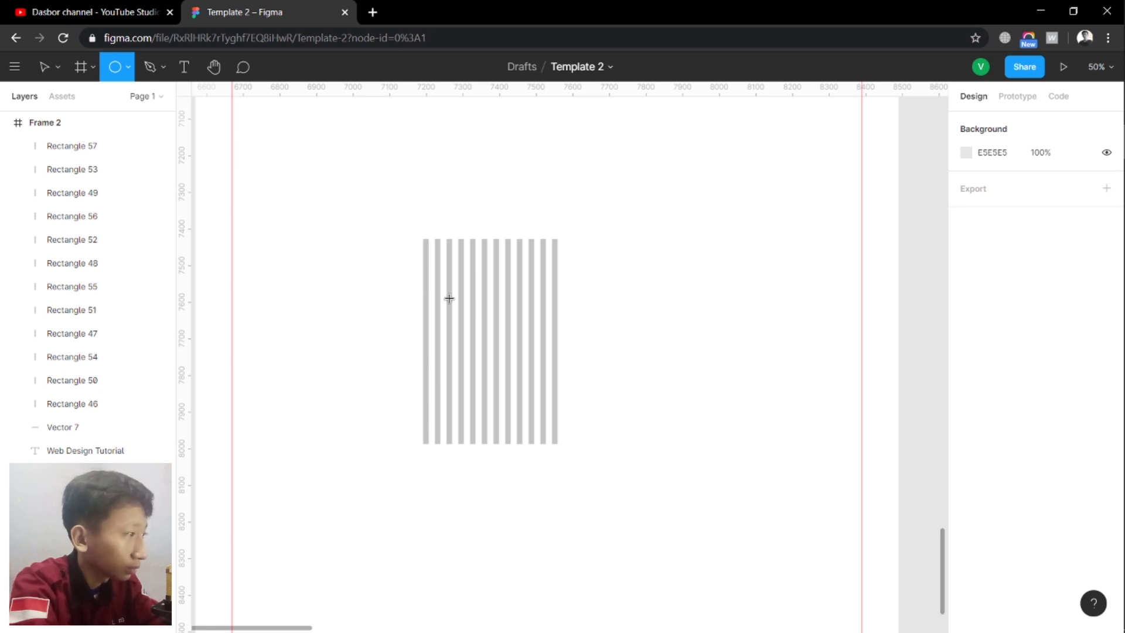
pyautogui.moveTo(425, 282); pyautogui.dragTo(556, 418)
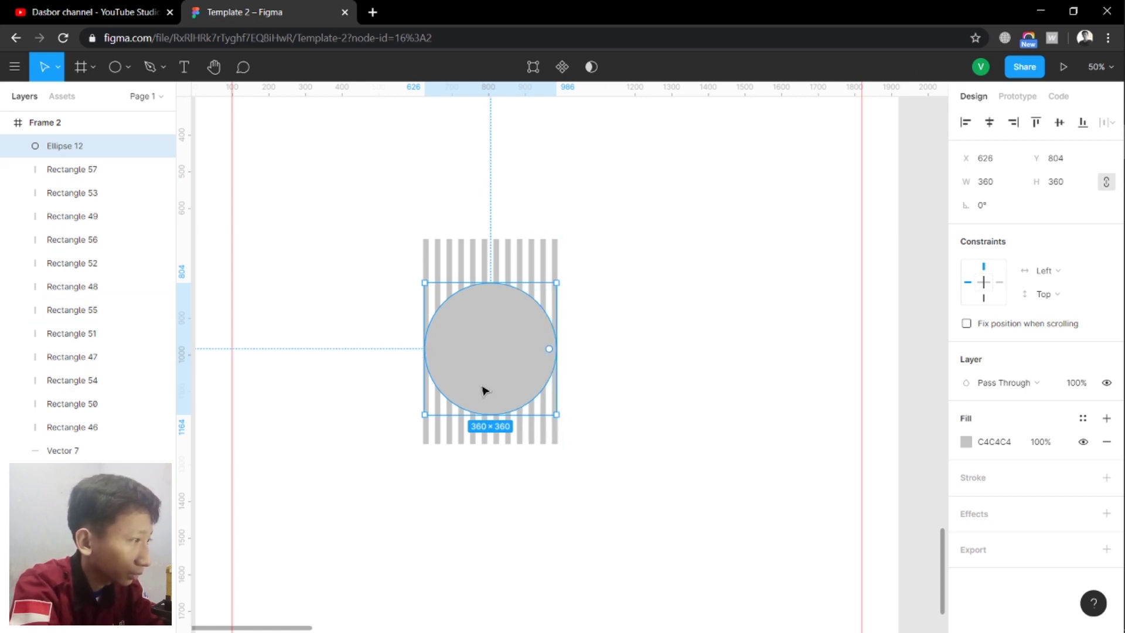
pyautogui.moveTo(483, 391); pyautogui.dragTo(631, 388)
pyautogui.click(591, 533)
pyautogui.moveTo(428, 403); pyautogui.dragTo(423, 417)
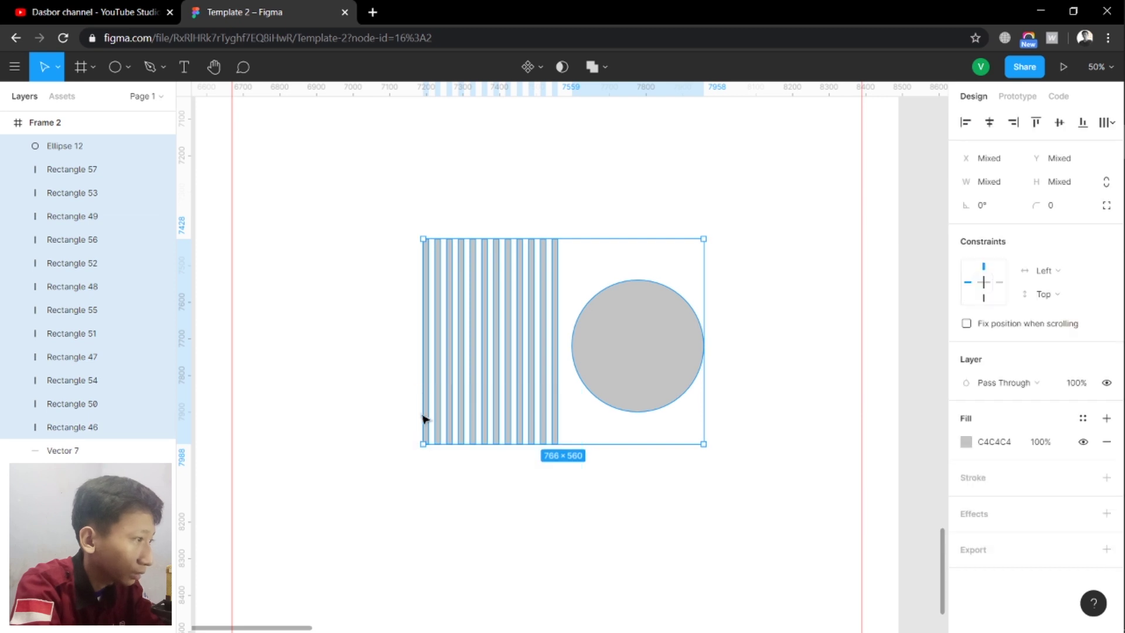
pyautogui.click(384, 276)
pyautogui.moveTo(382, 271)
pyautogui.mouseDown()
pyautogui.moveTo(539, 285)
pyautogui.moveTo(556, 320)
pyautogui.mouseUp()
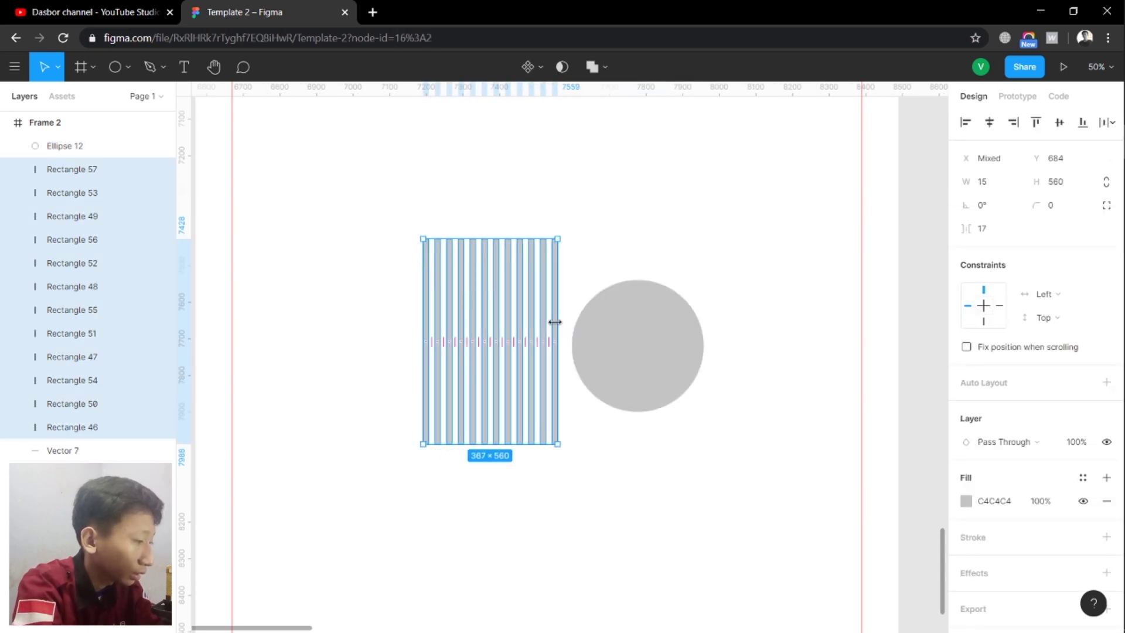
pyautogui.hotkey('ctrl', 'g')
pyautogui.click(565, 339)
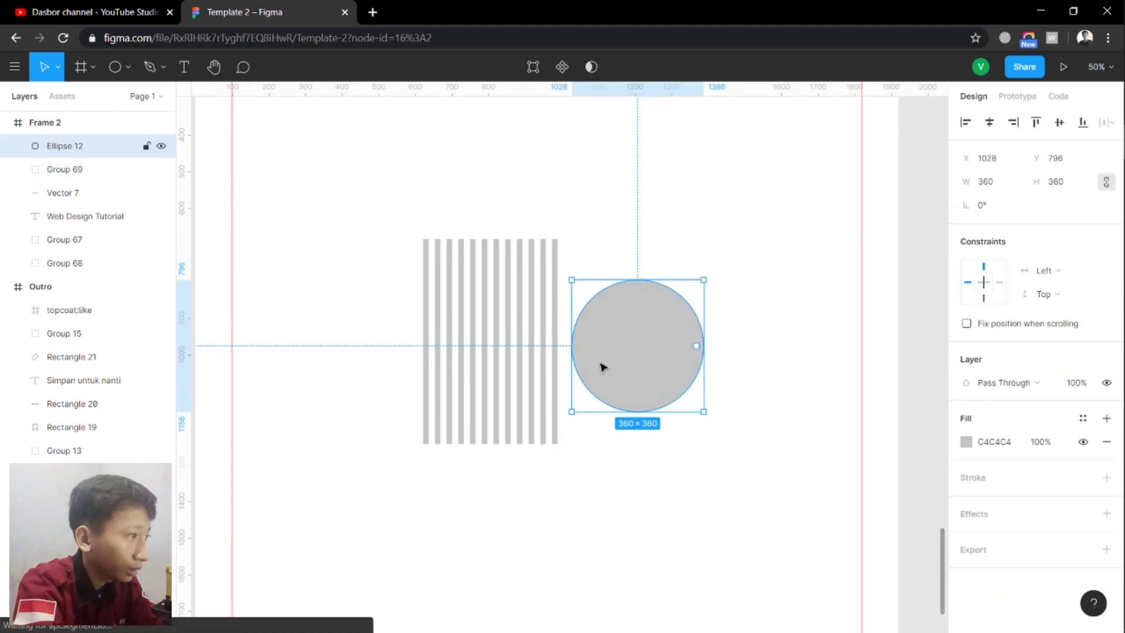
# Centre the circle over the bar group and use it as a mask
pyautogui.moveTo(603, 364)
pyautogui.mouseDown()
pyautogui.moveTo(477, 379)
pyautogui.moveTo(504, 354)
pyautogui.mouseUp()
pyautogui.keyDown('shift'); pyautogui.click(509, 273); pyautogui.keyUp('shift')
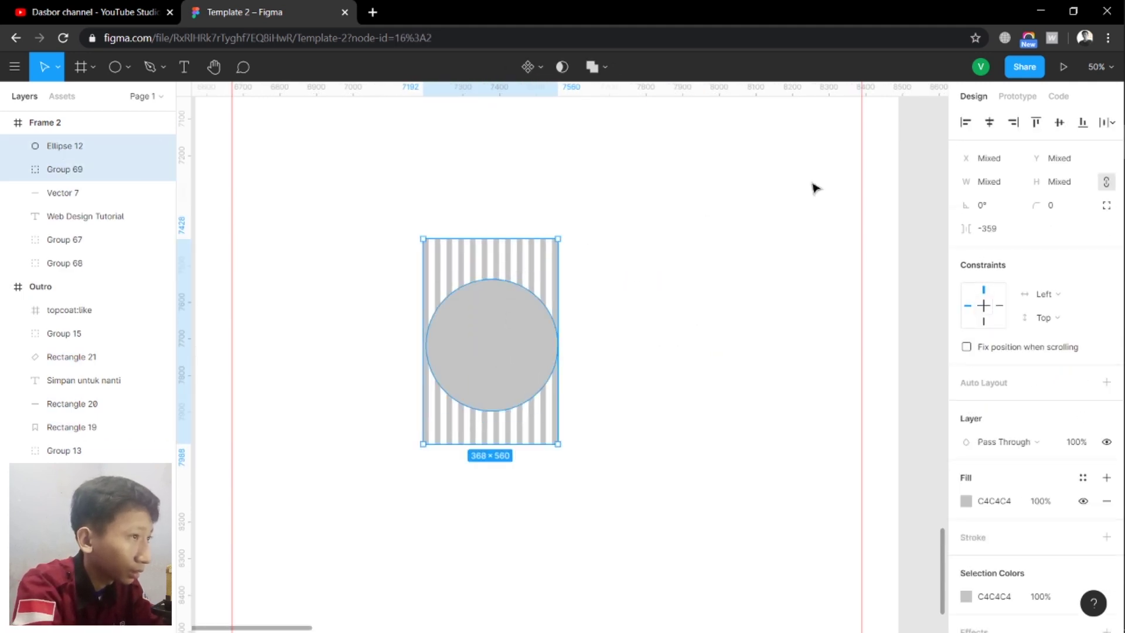
pyautogui.click(1059, 122)
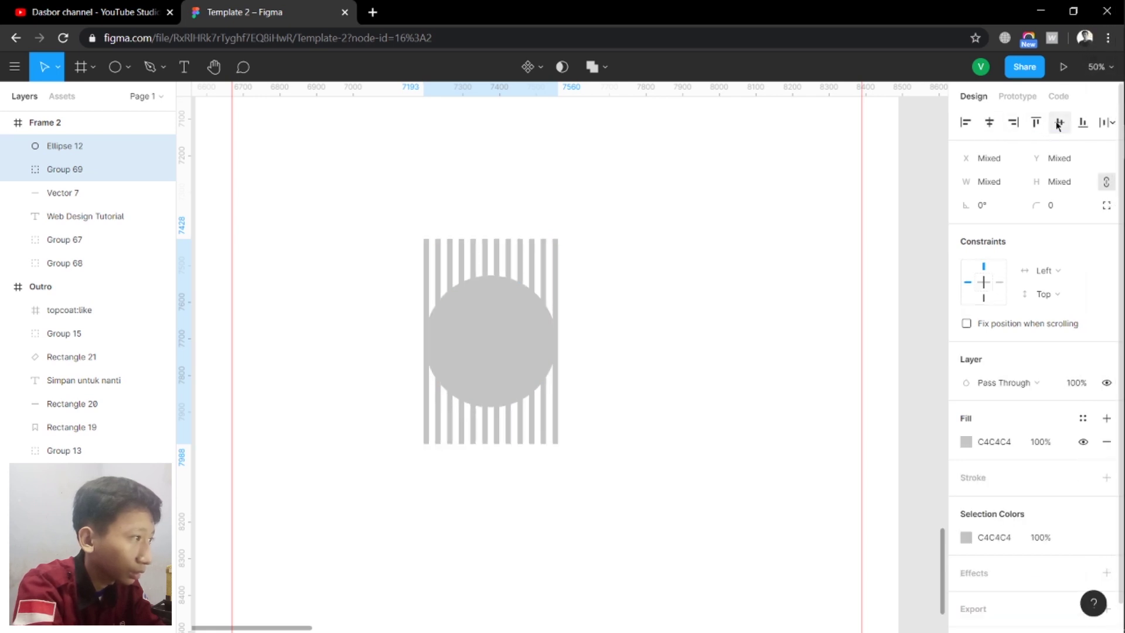
pyautogui.rightClick(498, 384)
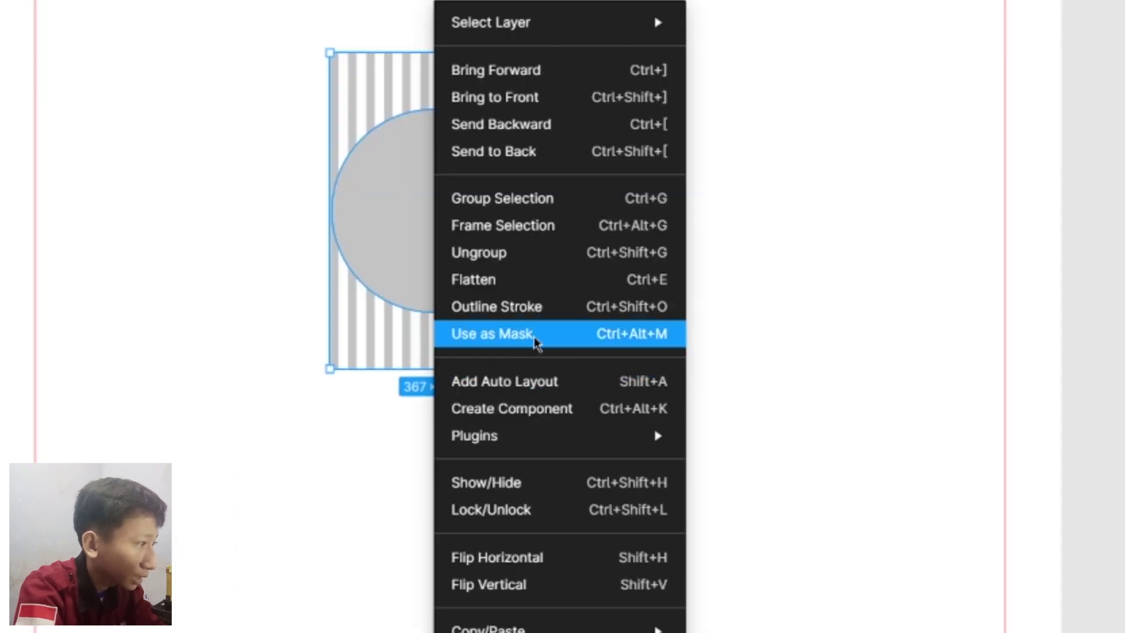
pyautogui.click(535, 341)
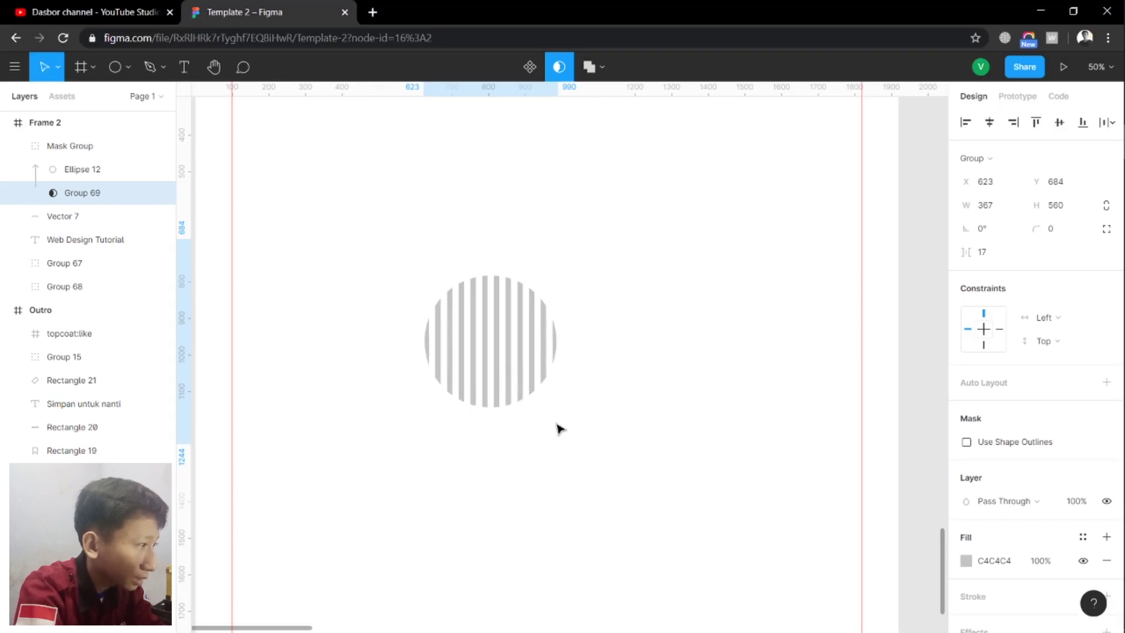
pyautogui.click(583, 486)
# Change the striped circle's fill to orange FFC058
pyautogui.click(465, 358)
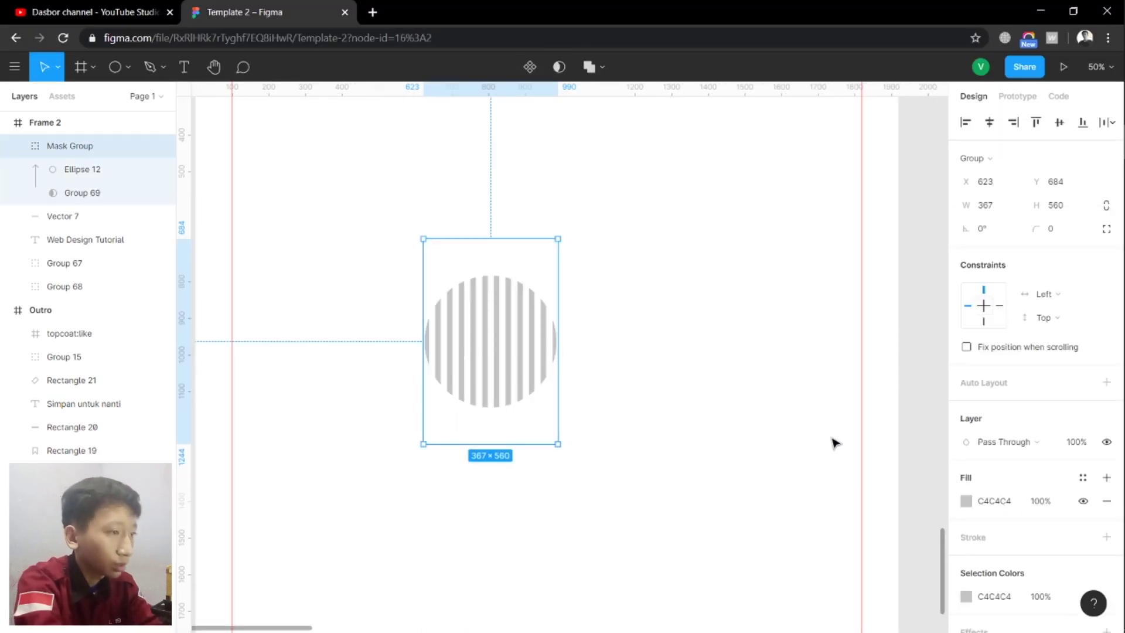
pyautogui.click(966, 501)
pyautogui.click(826, 563)
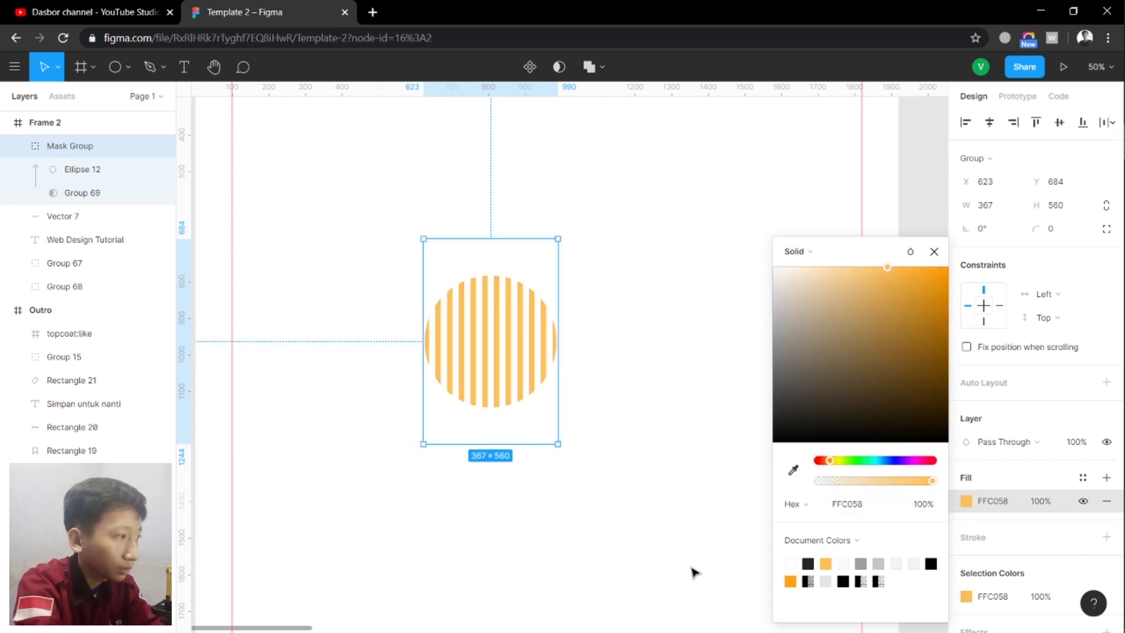
pyautogui.click(694, 573)
# Rotate the striped circle to -45°
pyautogui.click(510, 360)
pyautogui.click(994, 240)
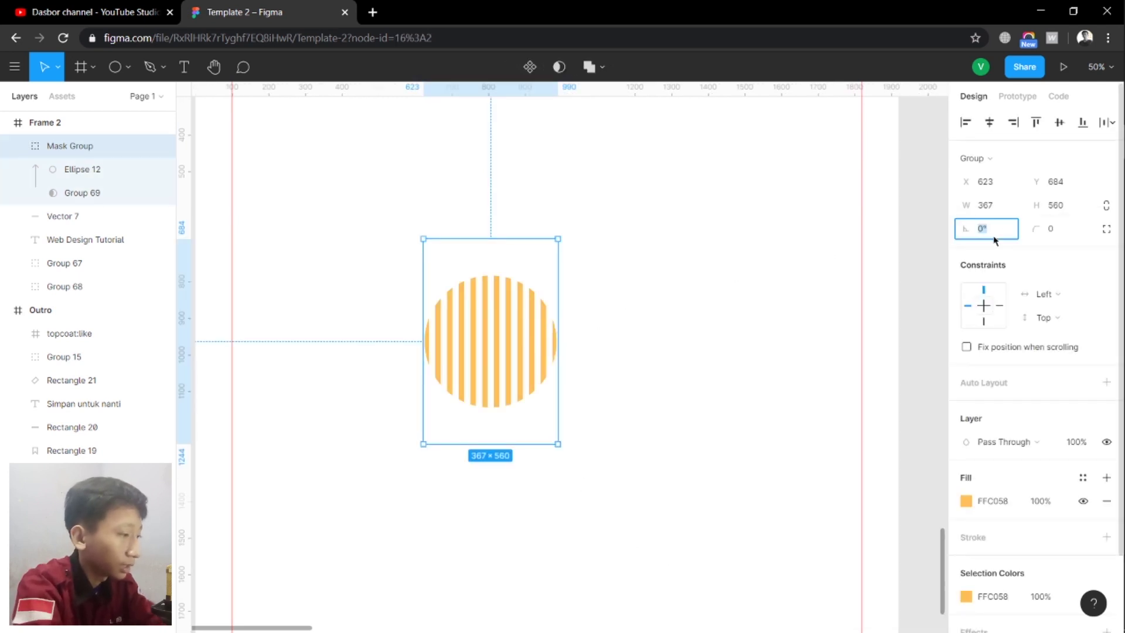
pyautogui.write('45')
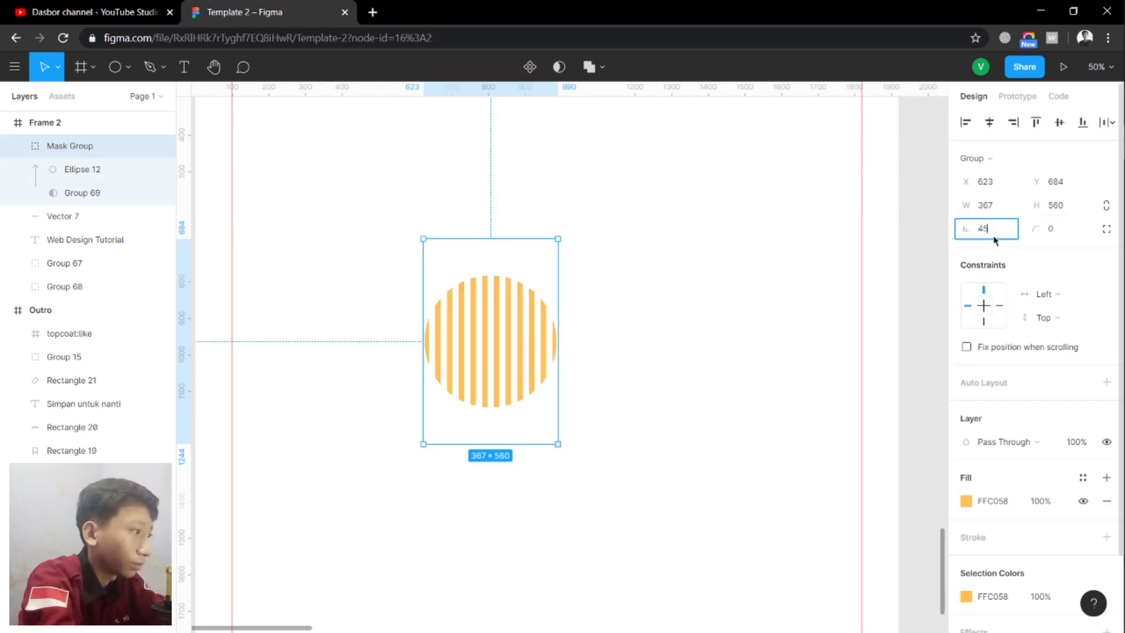
pyautogui.press('Return')
pyautogui.click(543, 419)
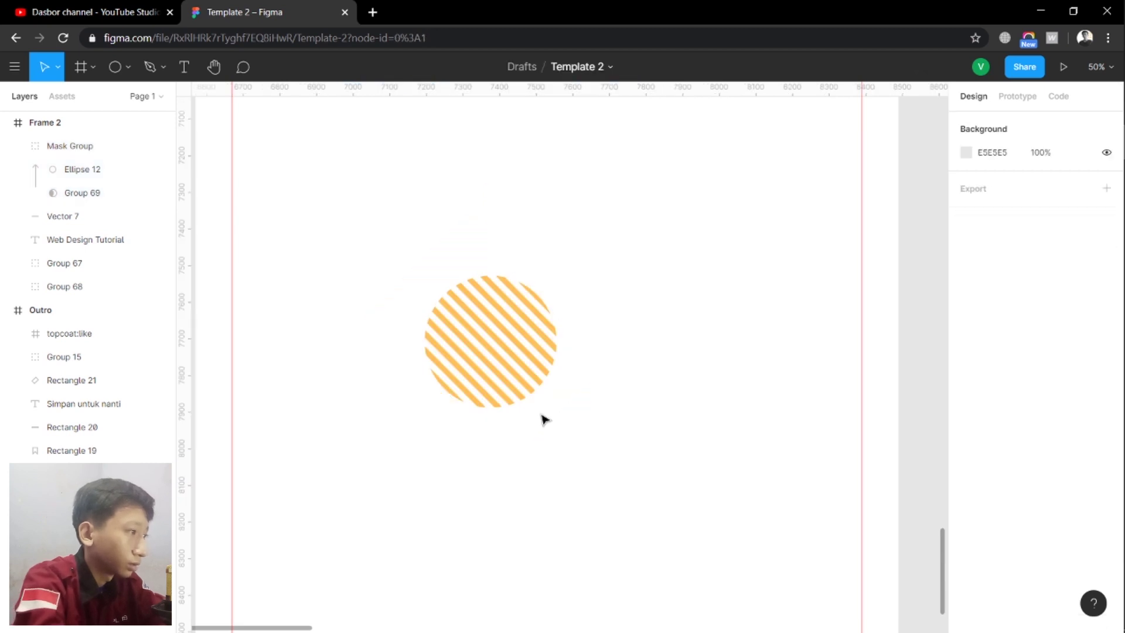
pyautogui.click(489, 365)
pyautogui.click(1001, 230)
pyautogui.press('BackSpace')
pyautogui.press('BackSpace')
pyautogui.write('-4')
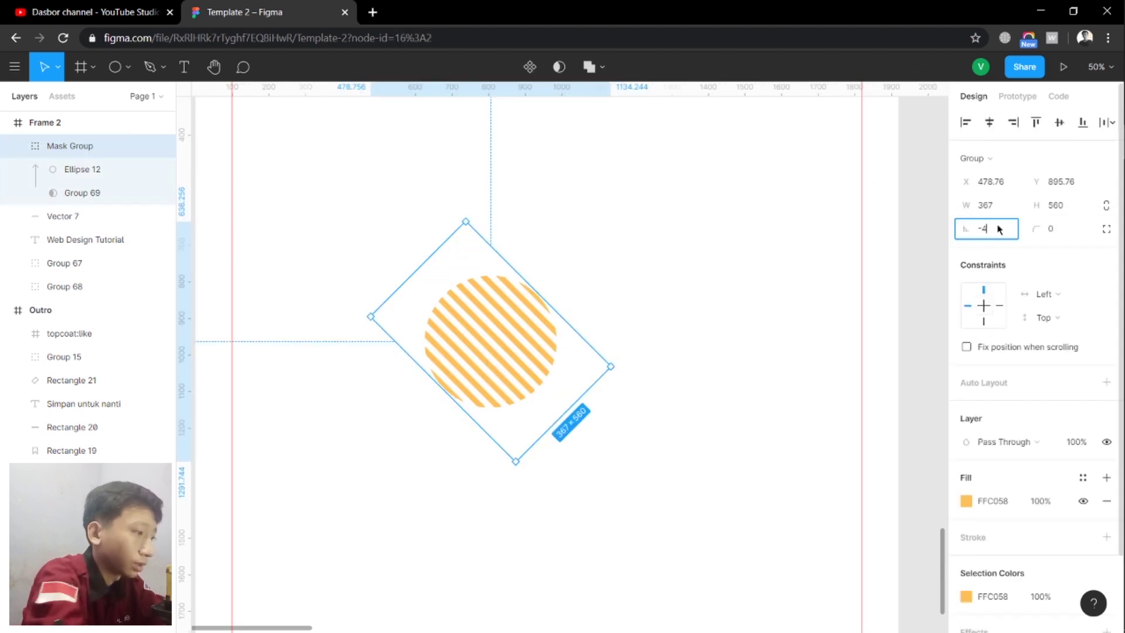
pyautogui.write('5')
pyautogui.press('Return')
pyautogui.click(608, 545)
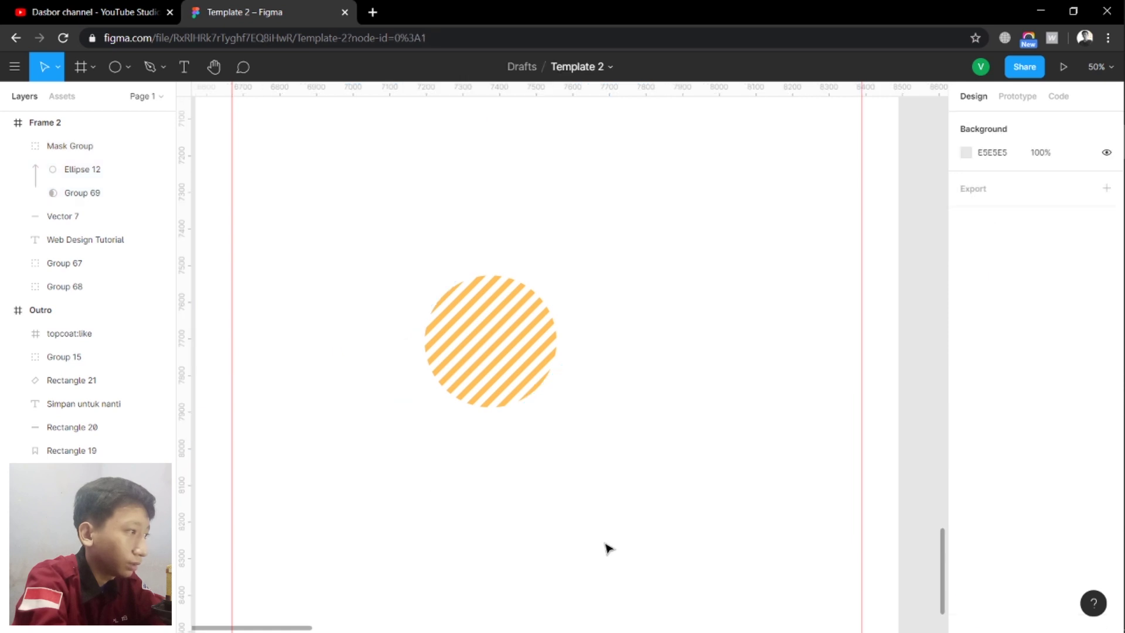
# Place the striped circle in Frame 2's bottom-left corner and enlarge it slightly
pyautogui.moveTo(561, 490); pyautogui.dragTo(595, 402)
pyautogui.moveTo(582, 264)
pyautogui.mouseDown()
pyautogui.moveTo(319, 536)
pyautogui.moveTo(308, 530)
pyautogui.mouseUp()
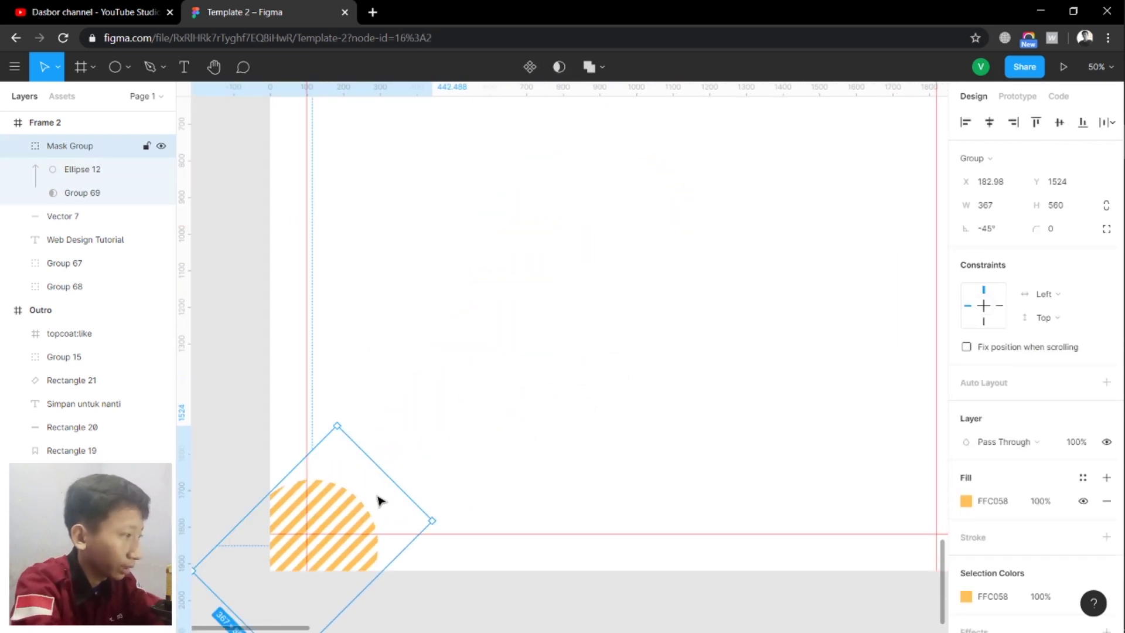
pyautogui.moveTo(396, 482); pyautogui.dragTo(412, 467)
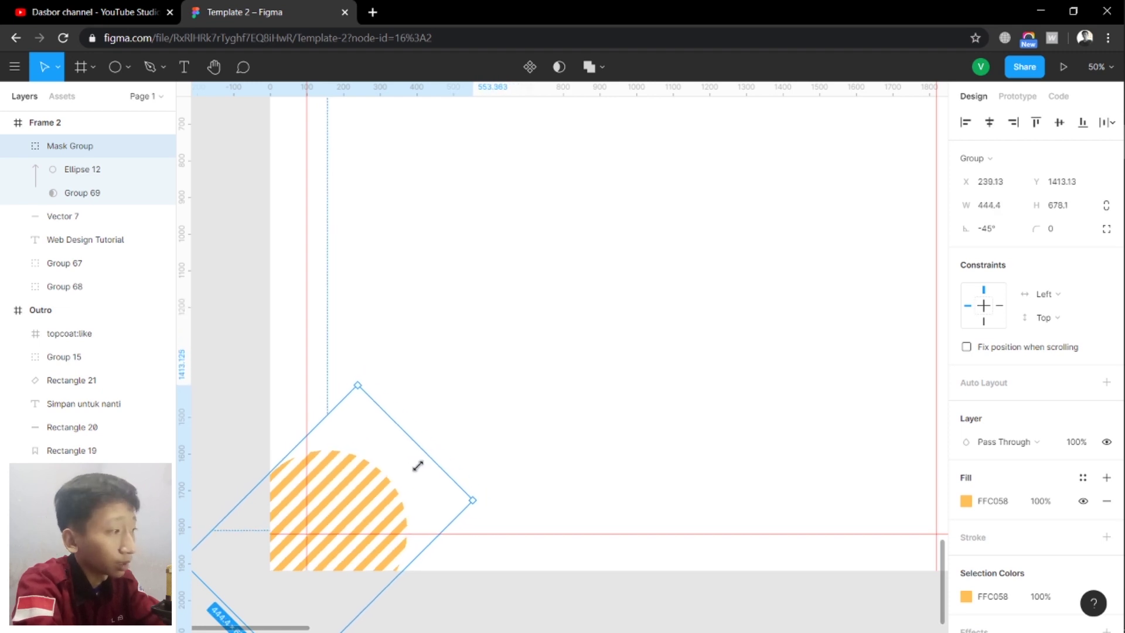
pyautogui.click(469, 414)
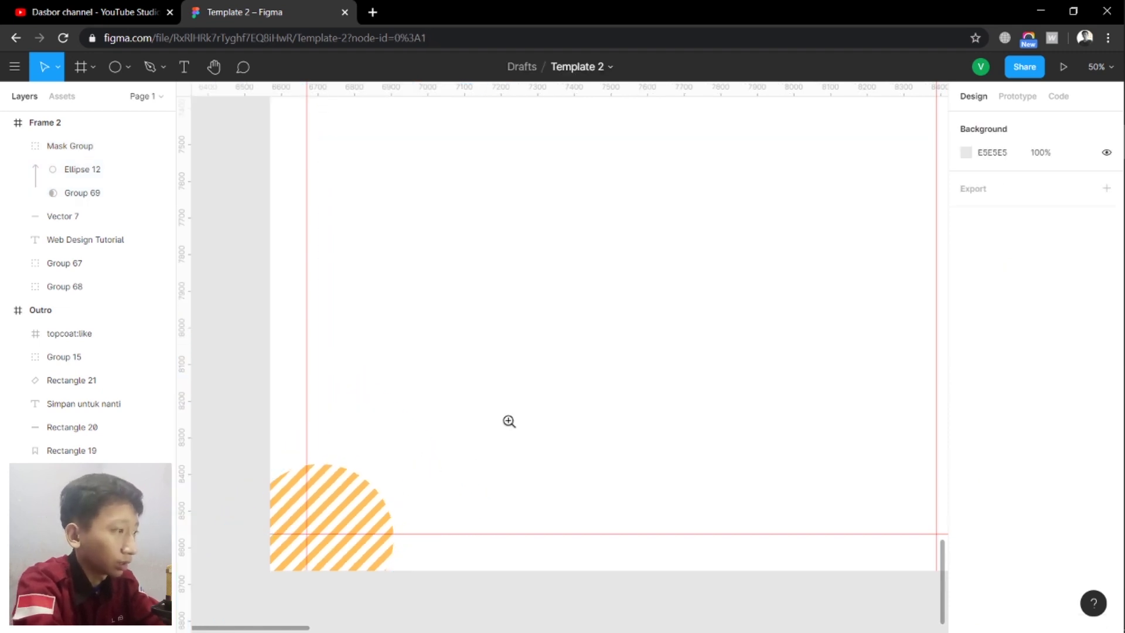
# Zoom out and check the striped circle's placement in the corner
pyautogui.press('-')
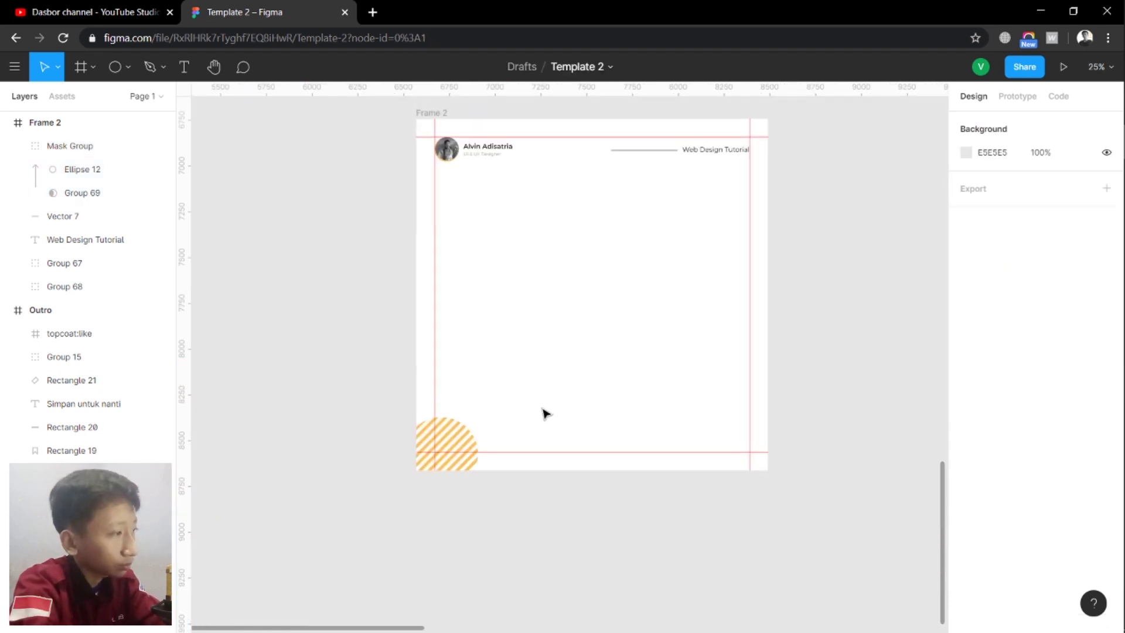
pyautogui.scroll(-1, 545, 413)
pyautogui.scroll(3, 435, 445)
pyautogui.hscroll(3, 435, 445)
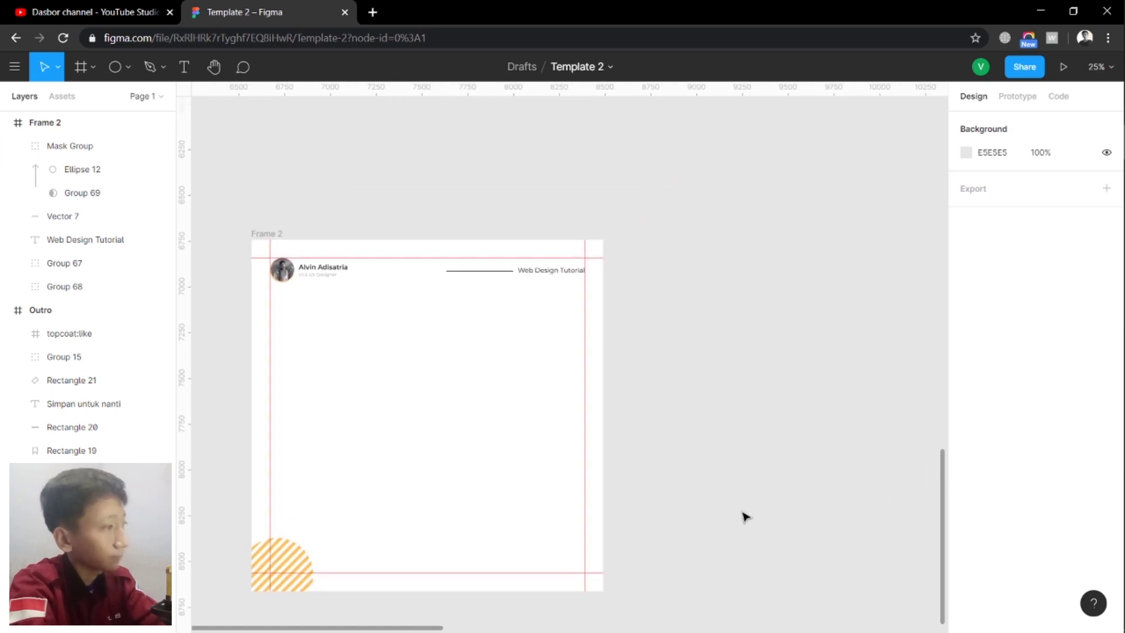
pyautogui.click(291, 552)
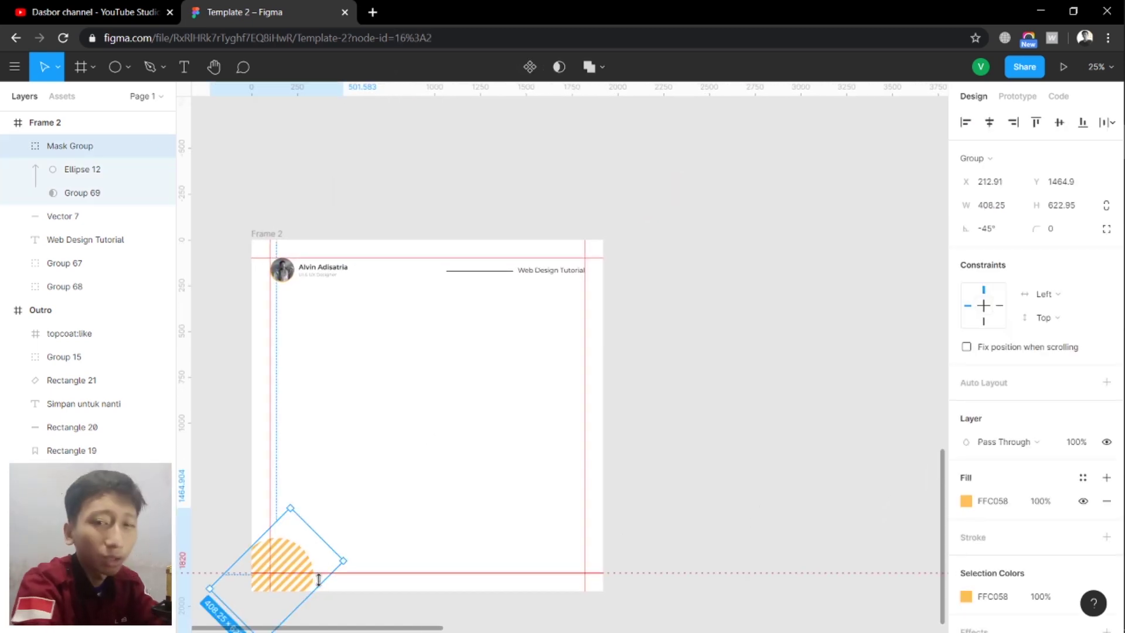
pyautogui.click(435, 498)
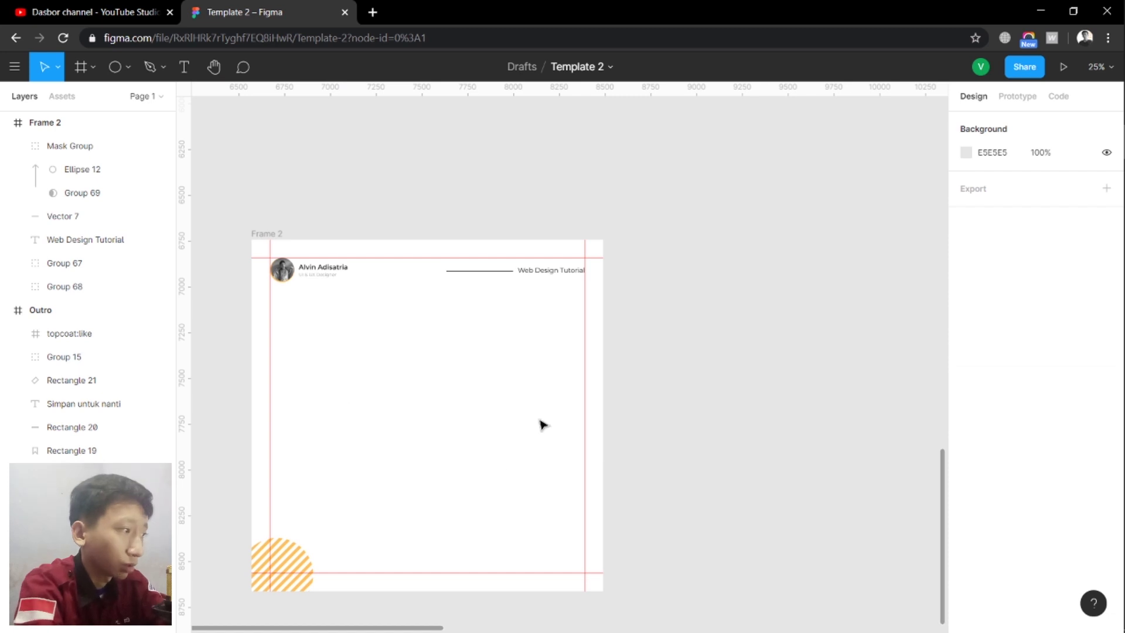
pyautogui.click(300, 564)
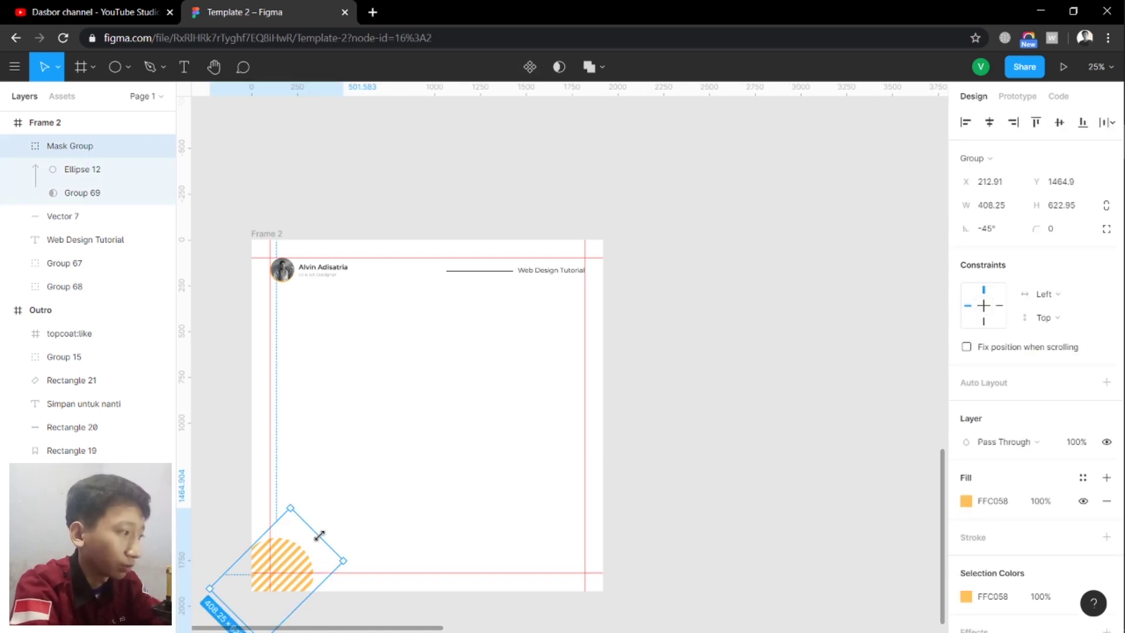
pyautogui.click(338, 475)
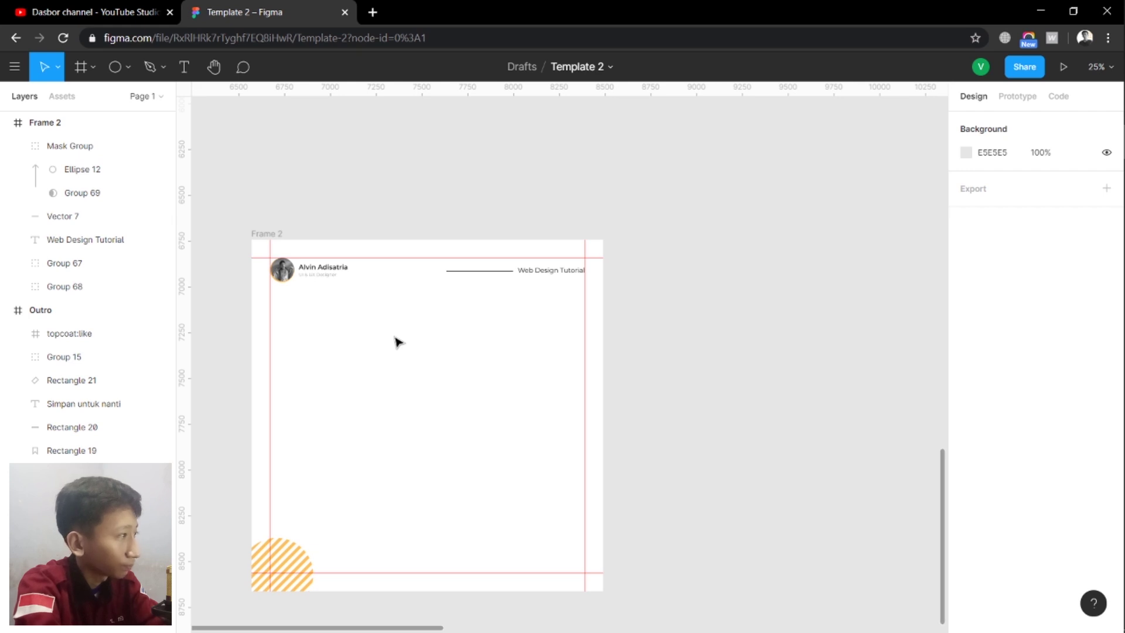
# Draw a 276×276 circle near the frame centre, replacing a misshapen first attempt
pyautogui.press('o')
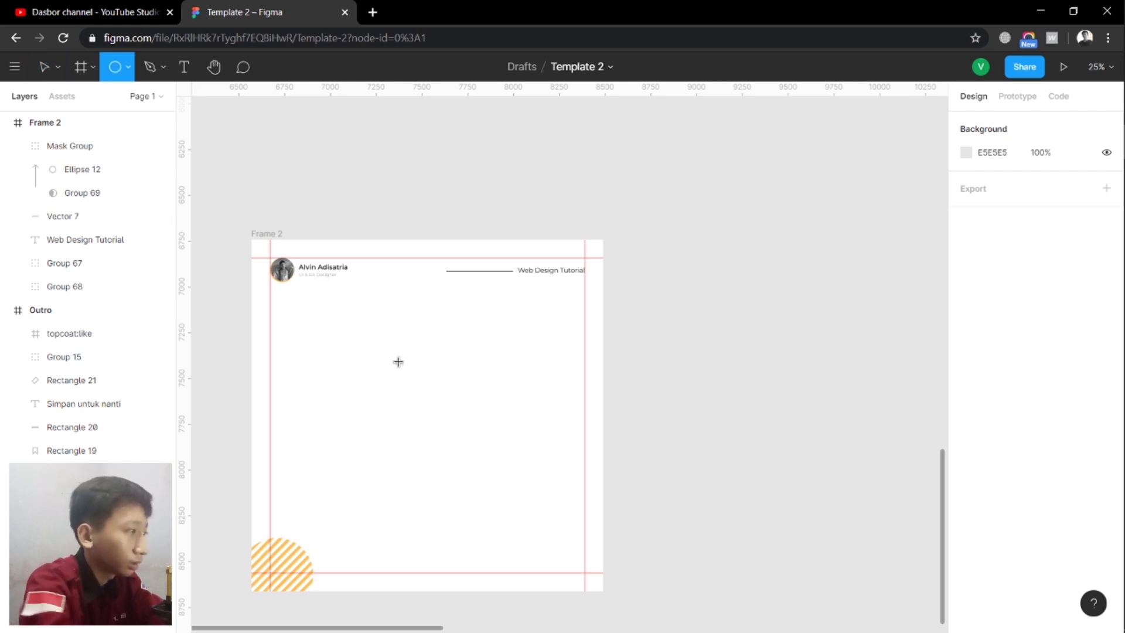
pyautogui.moveTo(398, 361); pyautogui.dragTo(446, 456)
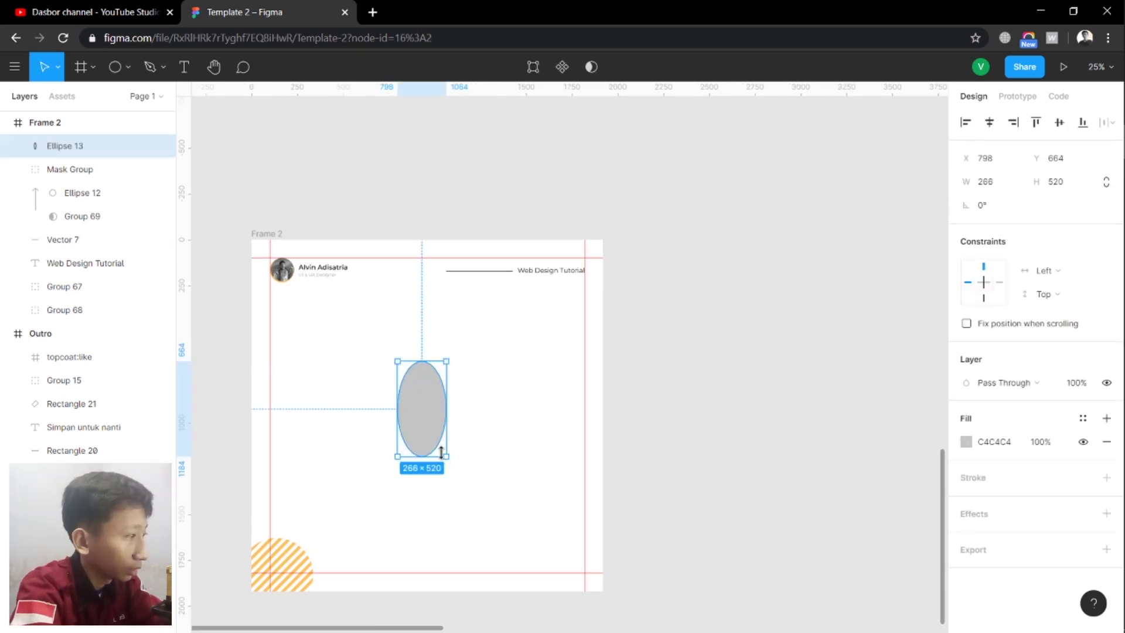
pyautogui.press('Delete')
pyautogui.moveTo(371, 379); pyautogui.dragTo(467, 462)
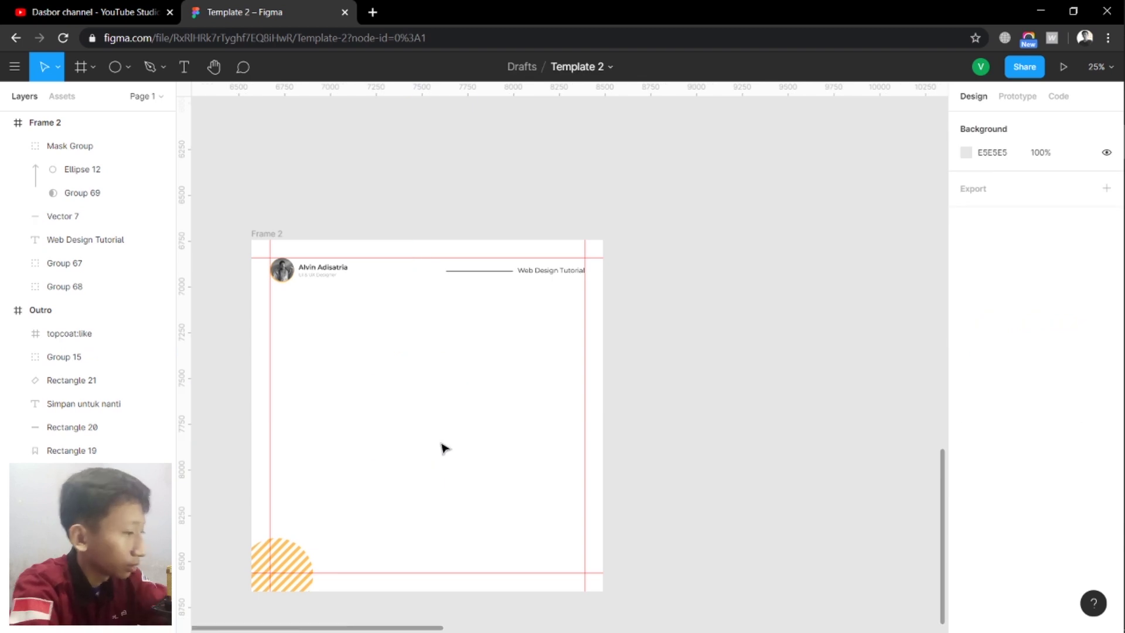
pyautogui.press('o')
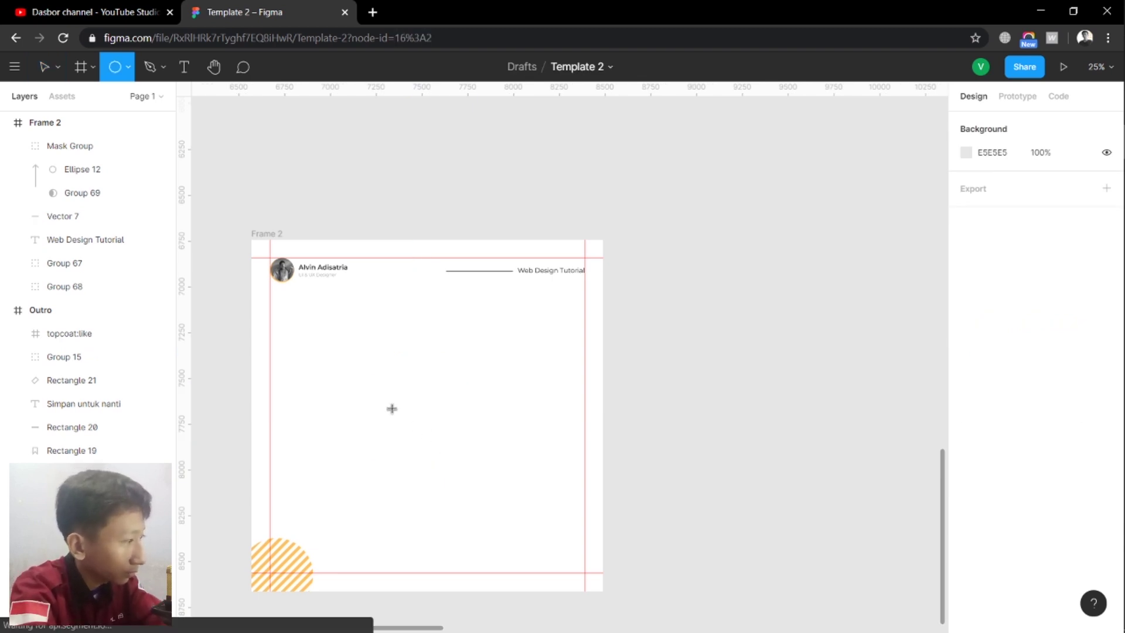
pyautogui.moveTo(391, 408); pyautogui.dragTo(442, 457)
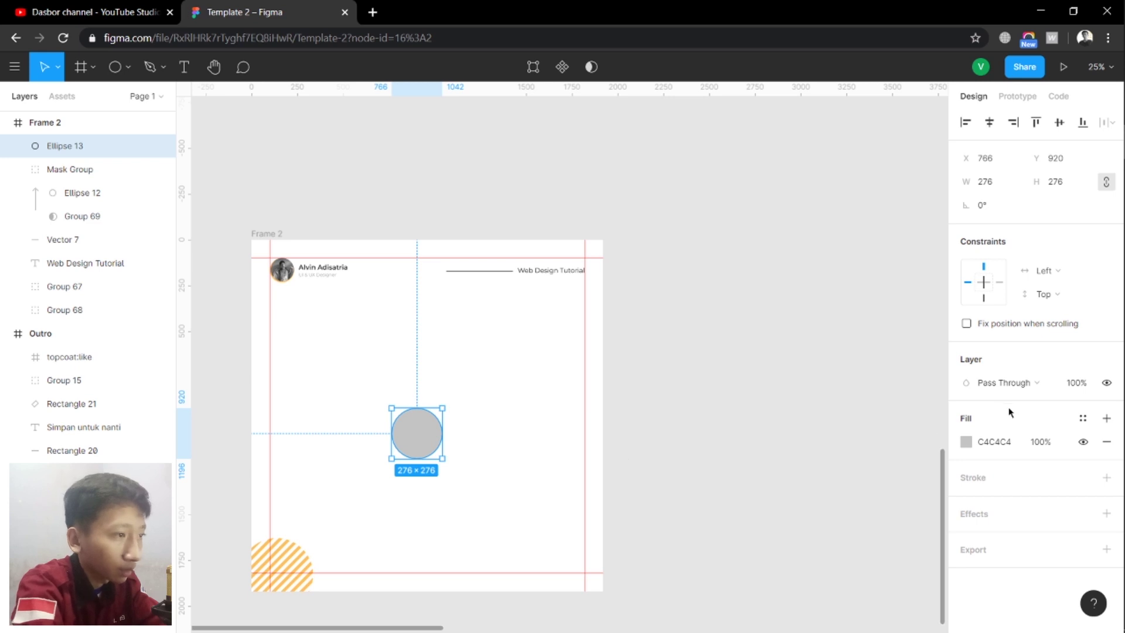
# Remove the circle's fill and give it a black outline at 8% opacity
pyautogui.click(1106, 442)
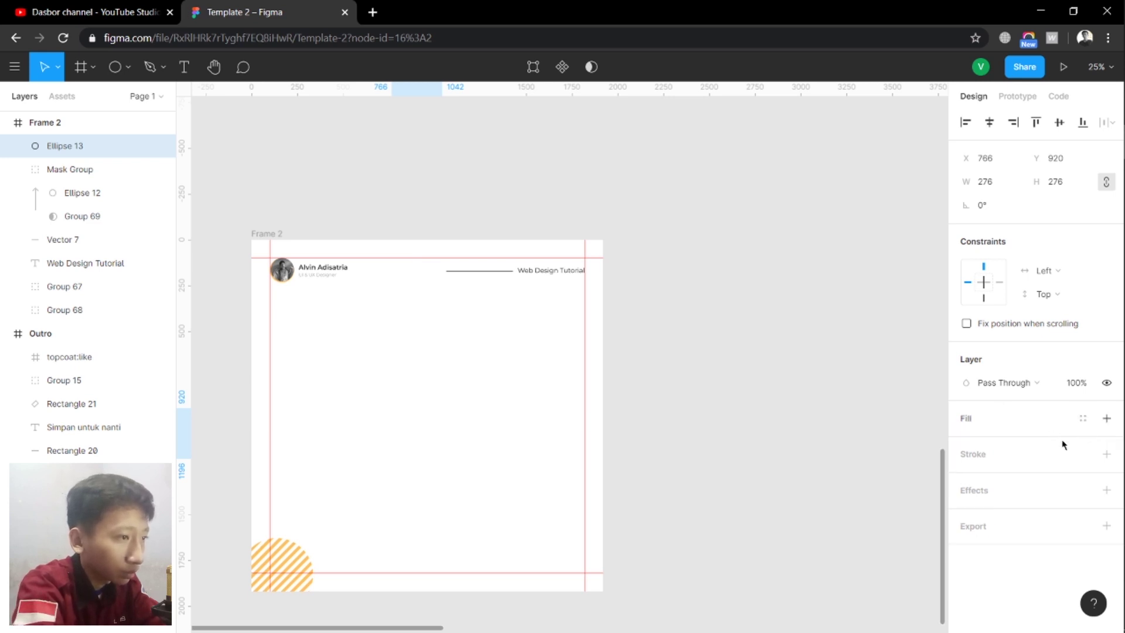
pyautogui.click(1107, 454)
pyautogui.click(977, 475)
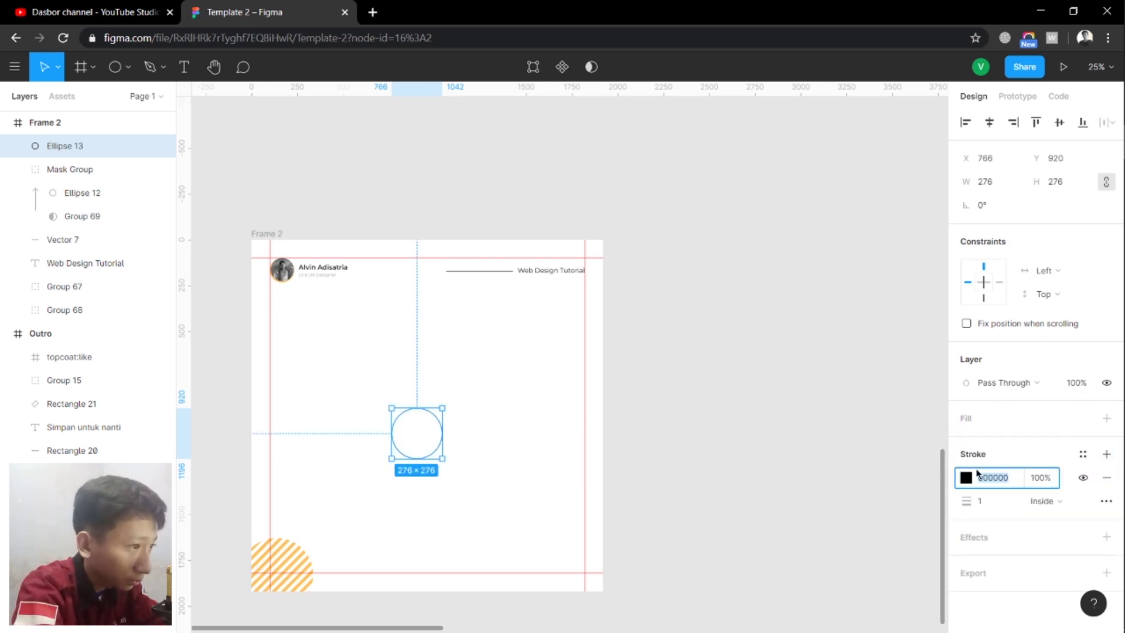
pyautogui.click(1037, 482)
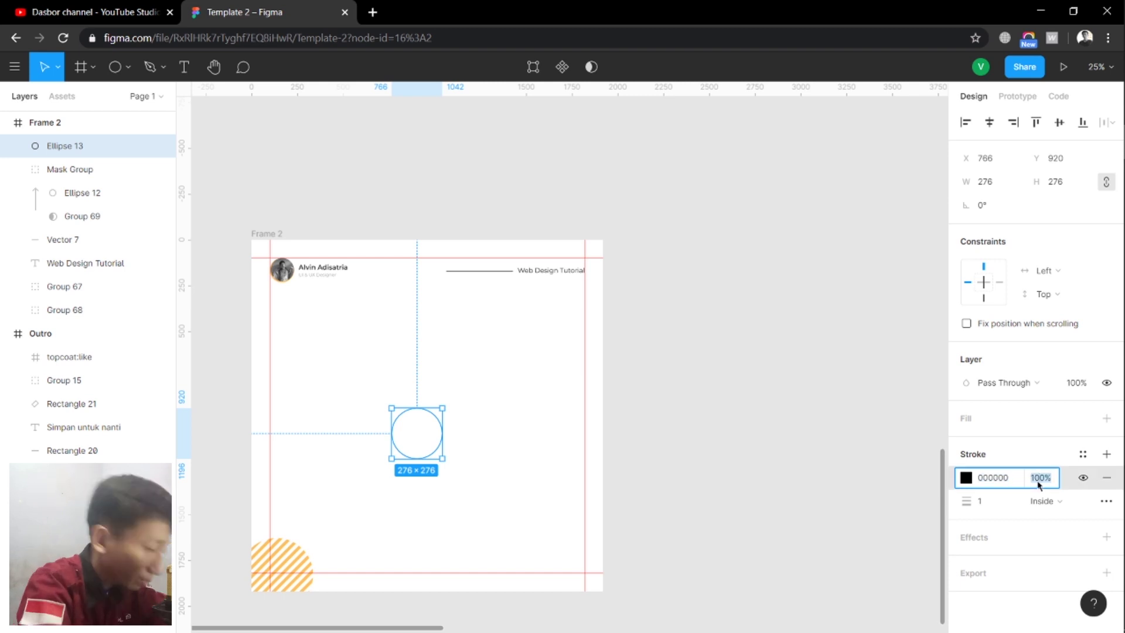
pyautogui.write('5')
pyautogui.press('Return')
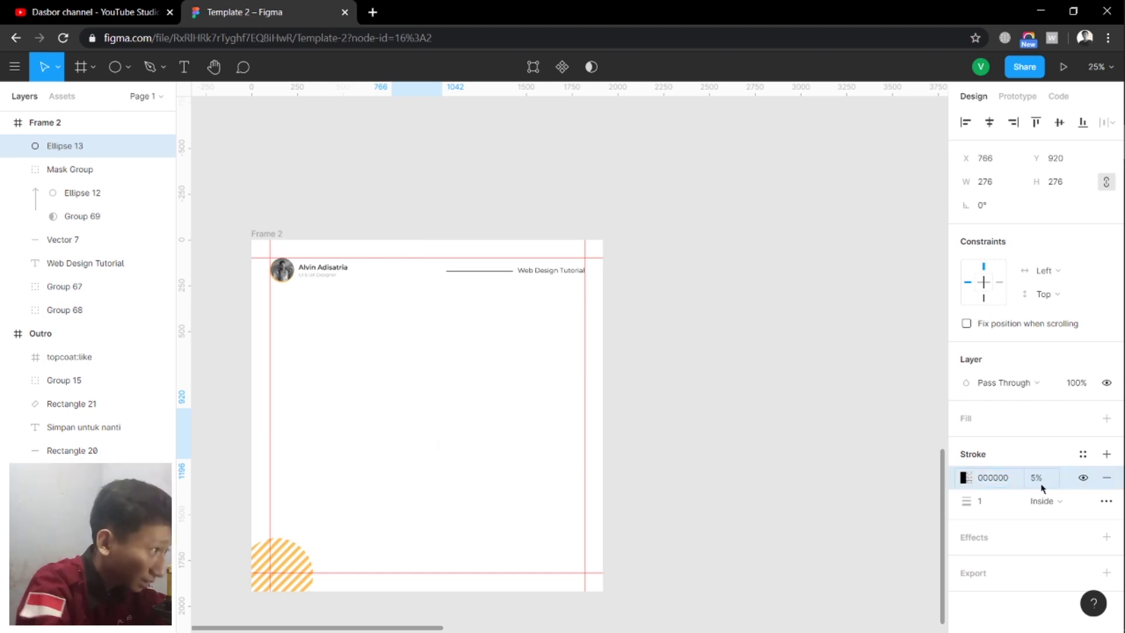
pyautogui.click(1042, 486)
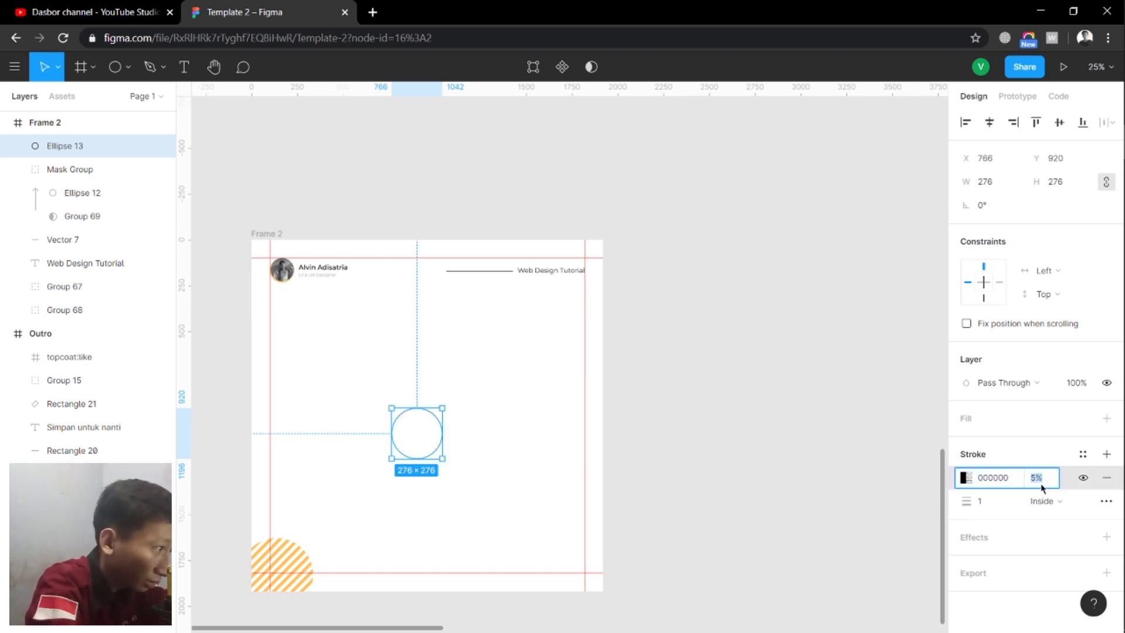
pyautogui.write('8')
pyautogui.press('Return')
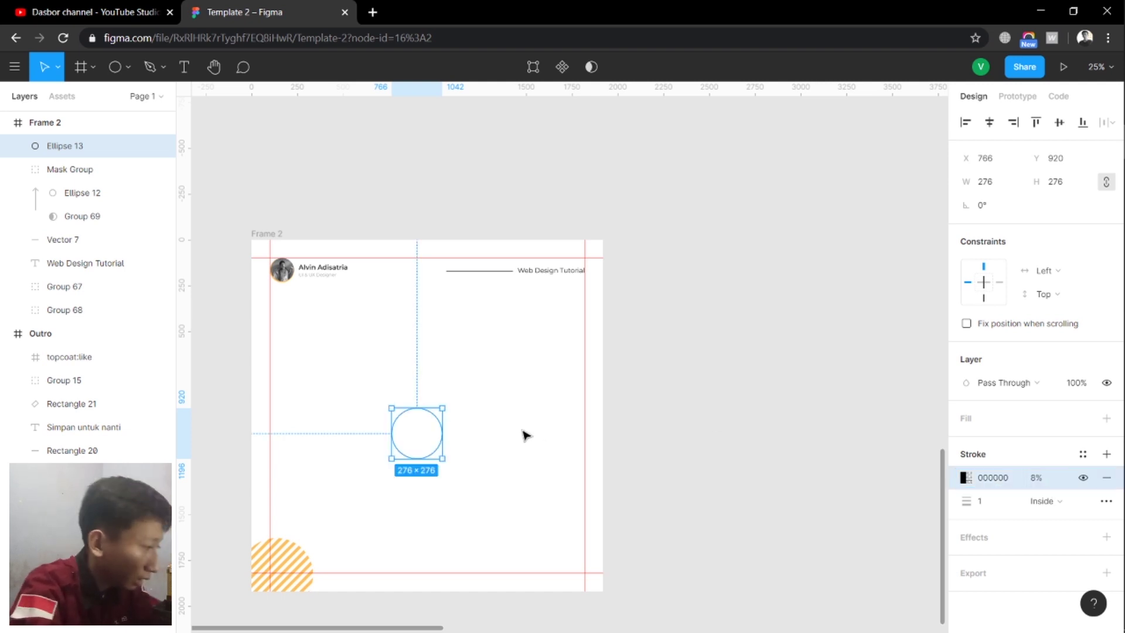
# Set the circle's outline weight to 6
pyautogui.click(522, 430)
pyautogui.click(255, 455)
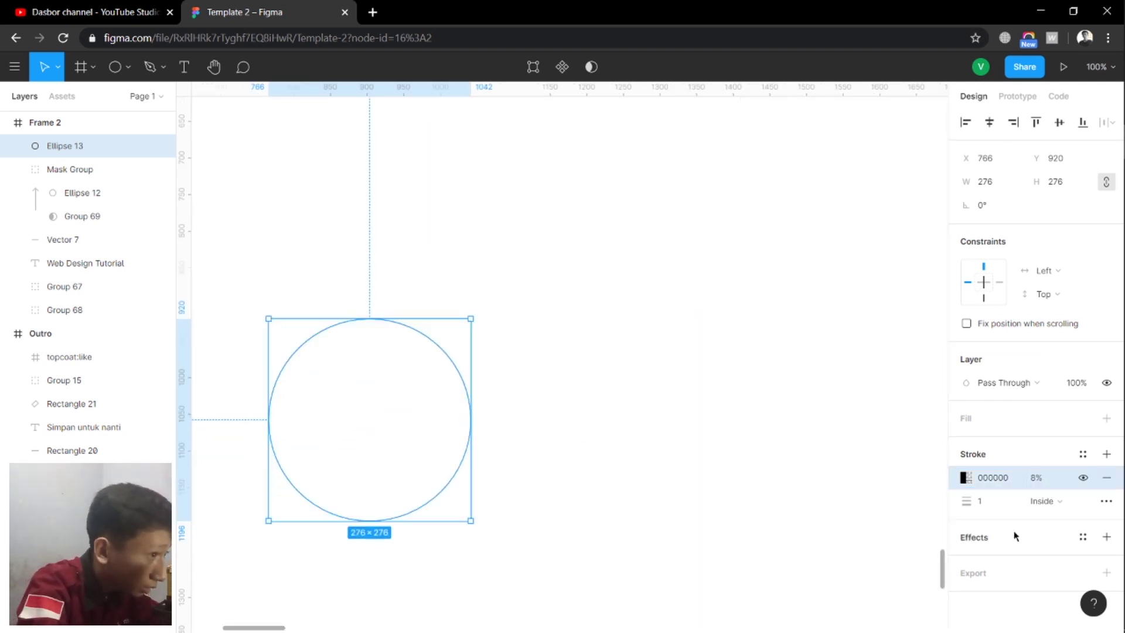
pyautogui.click(1004, 505)
pyautogui.write('6')
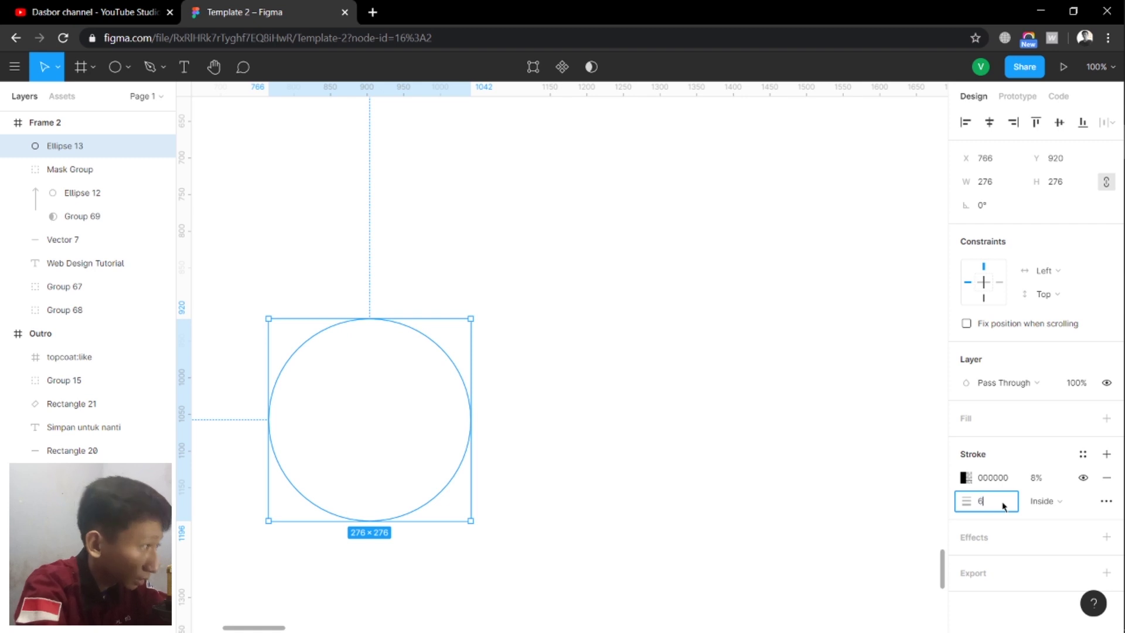
pyautogui.press('Return')
pyautogui.click(562, 440)
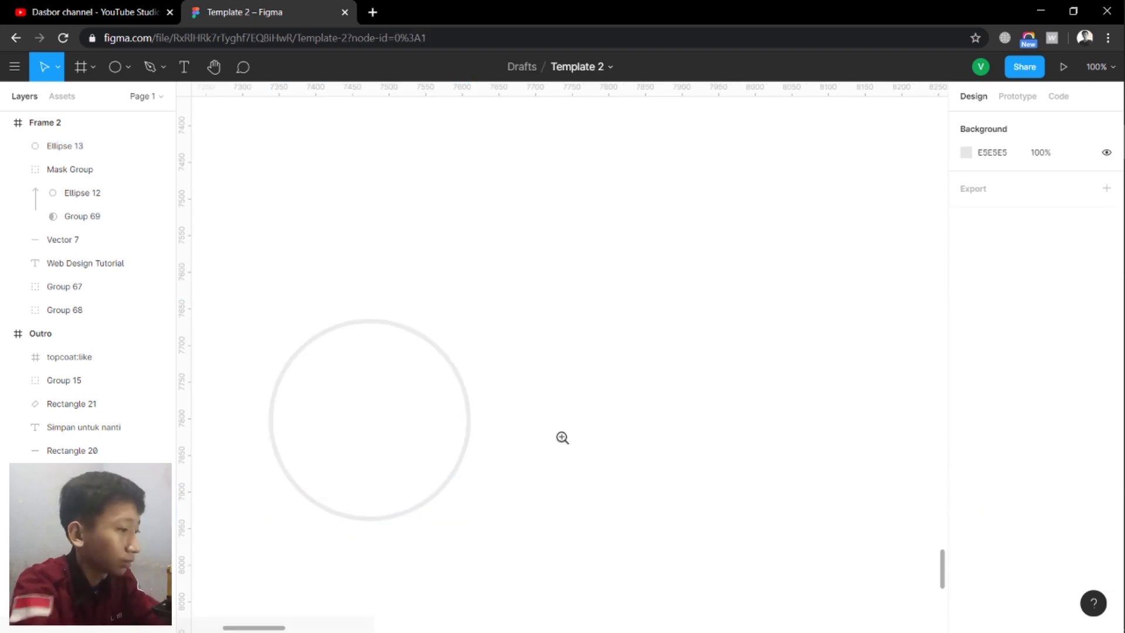
# Move the faint ring toward Frame 2's lower right
pyautogui.press('-')
pyautogui.press('-')
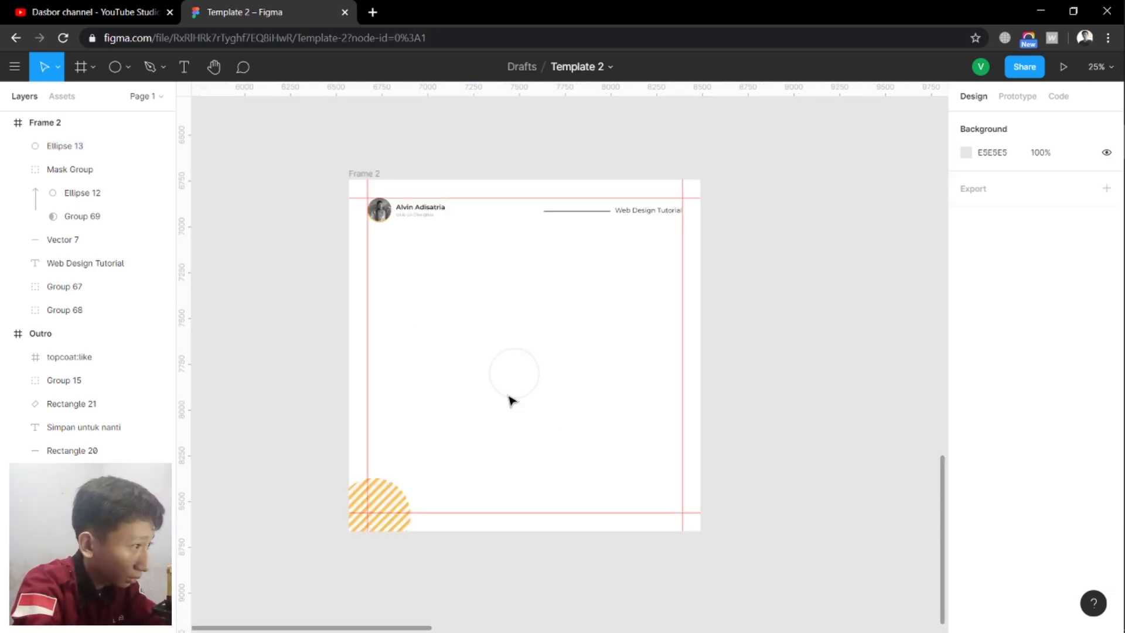
pyautogui.moveTo(526, 404); pyautogui.dragTo(661, 434)
pyautogui.click(661, 437)
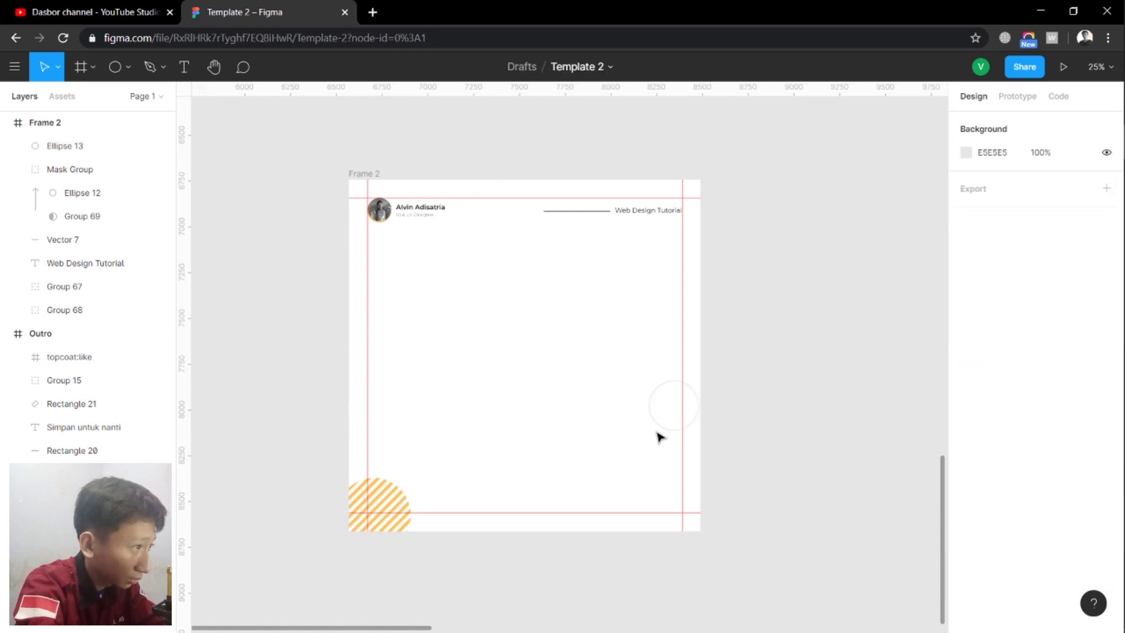
pyautogui.scroll(1, 620, 441)
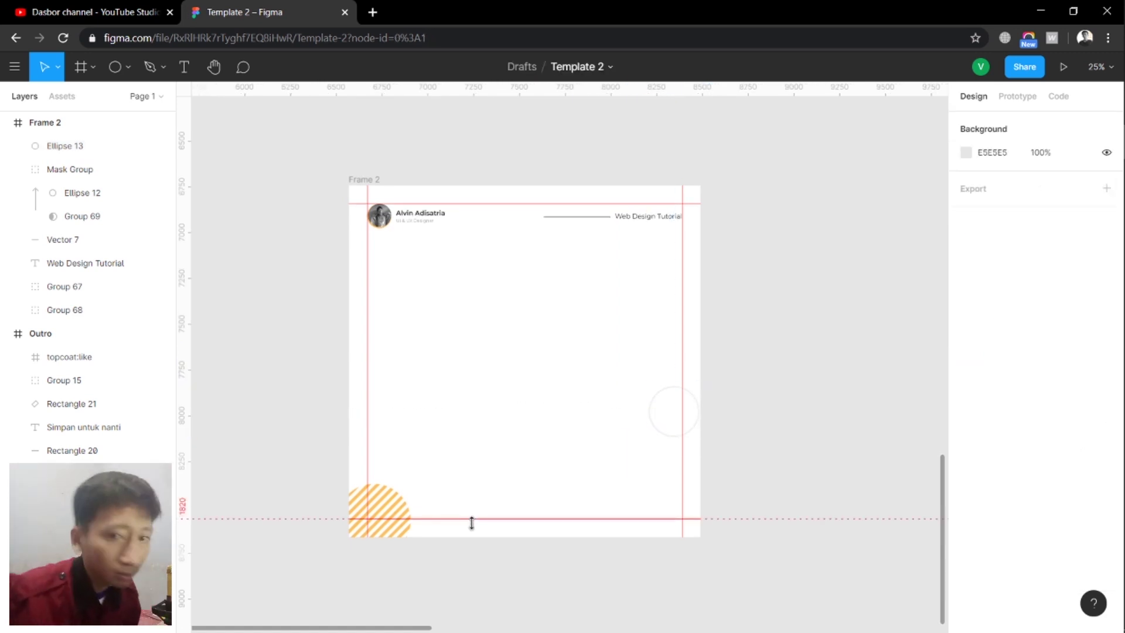
# Scroll up to the TIDAK PRODUKTIF post and inspect its headline and guides
pyautogui.scroll(5, 446, 508)
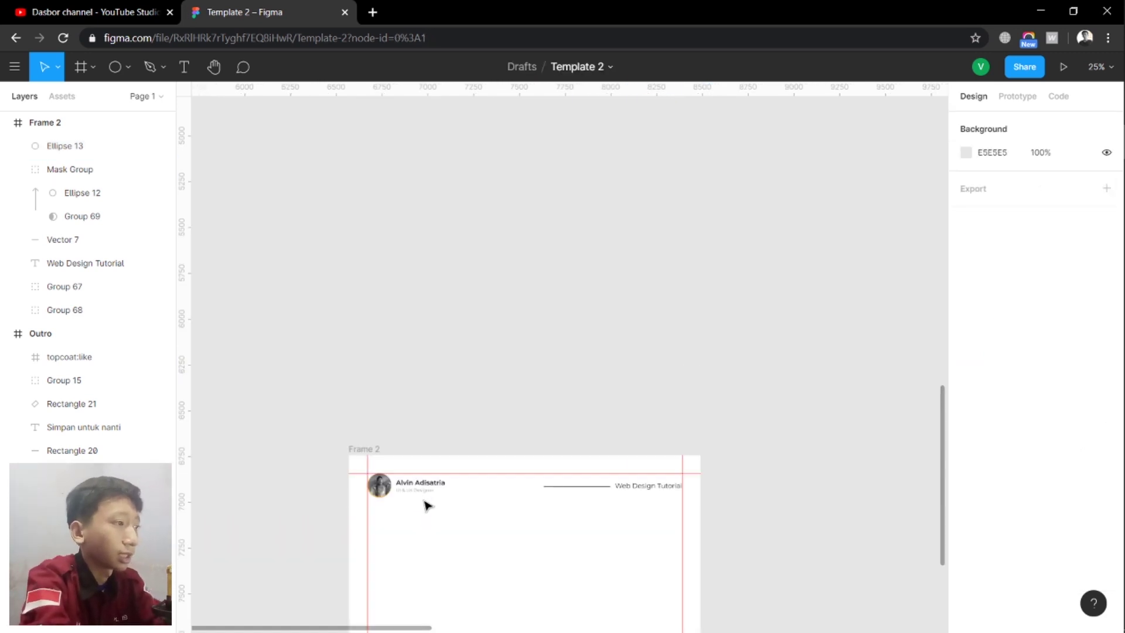
pyautogui.scroll(5, 472, 555)
pyautogui.scroll(3, 472, 556)
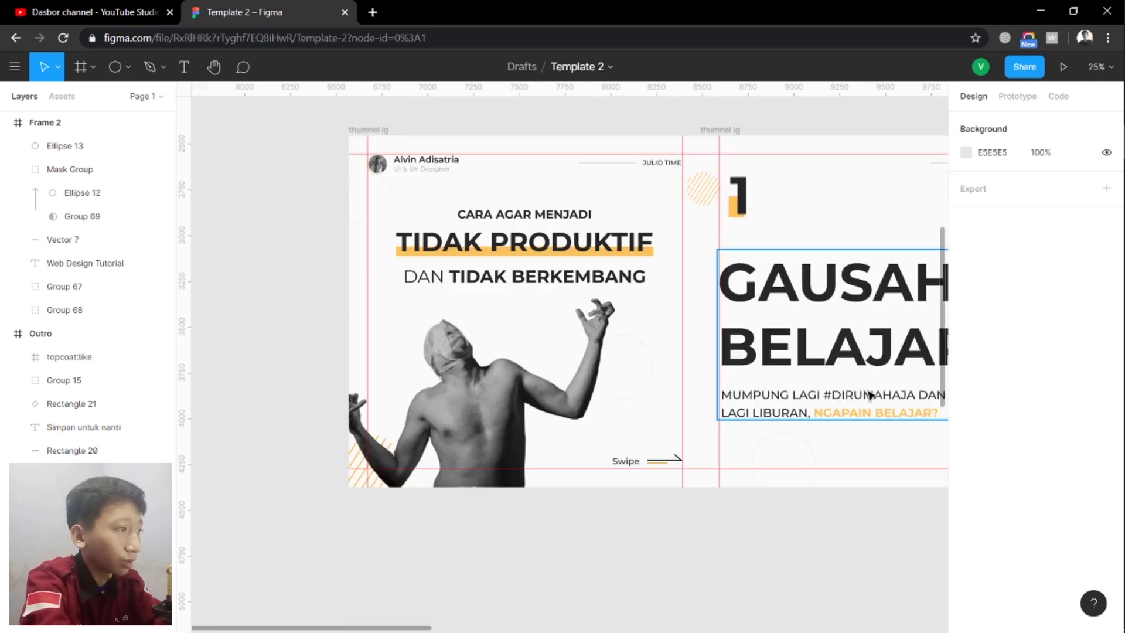
pyautogui.click(433, 255)
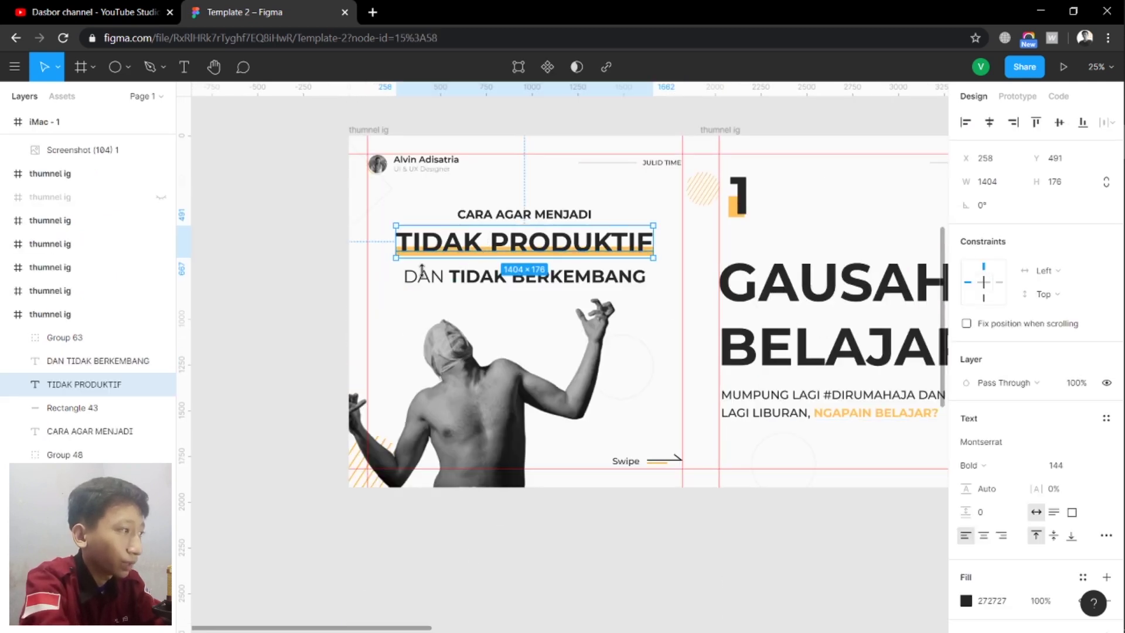
pyautogui.click(501, 506)
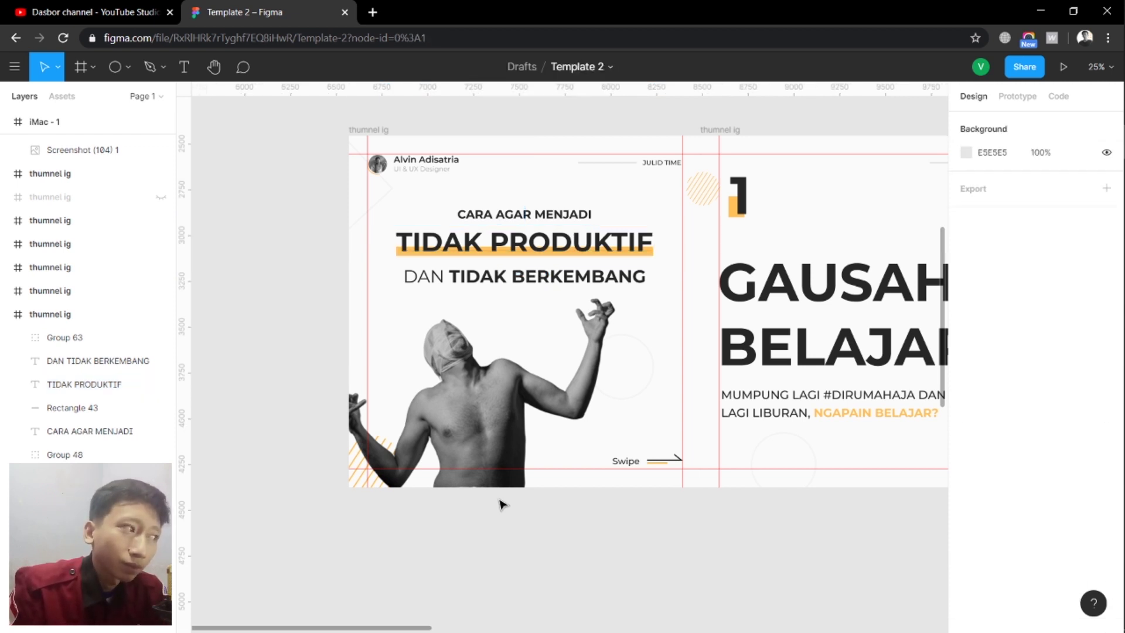
pyautogui.click(558, 468)
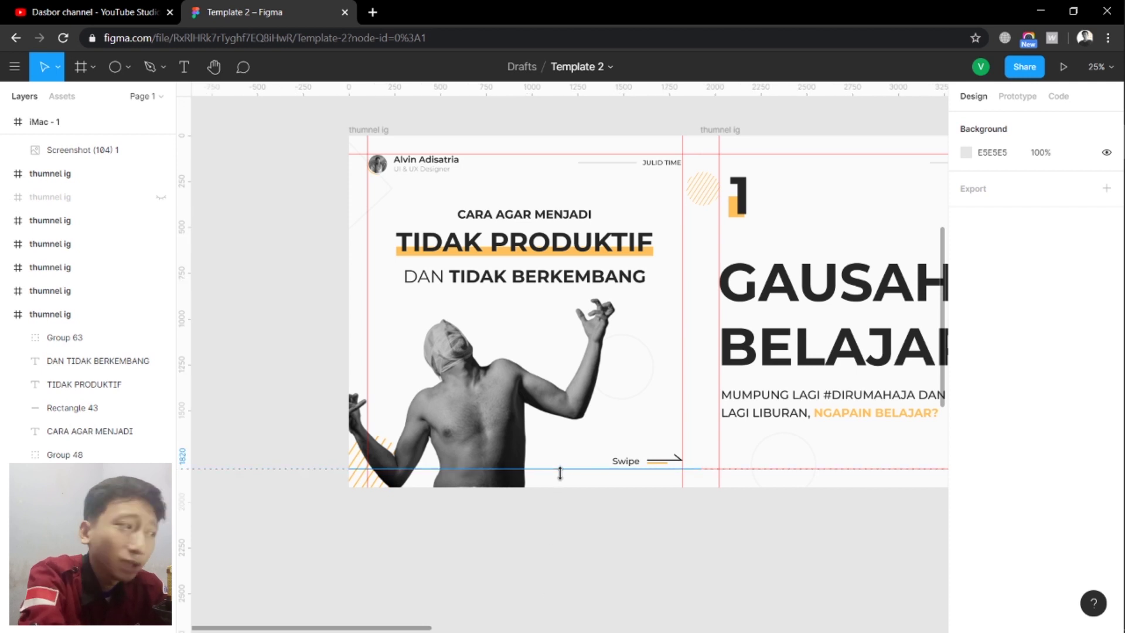
pyautogui.scroll(-1, 564, 478)
pyautogui.press('Escape')
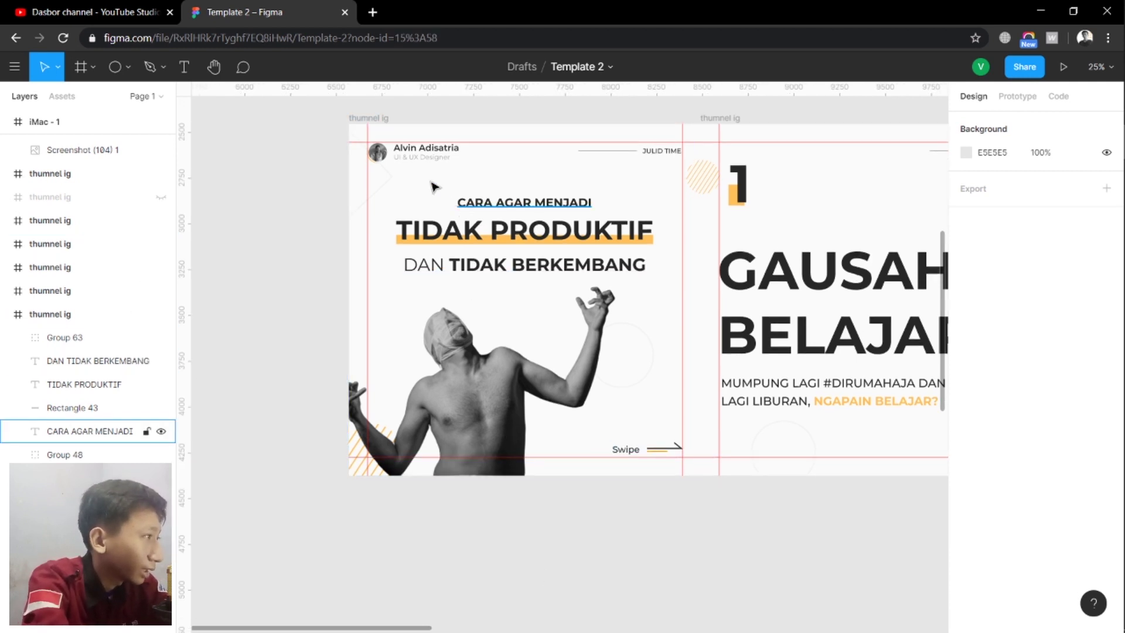
# Select the man's photo inside the 'thumnel ig' frame
pyautogui.click(463, 201)
pyautogui.click(375, 118)
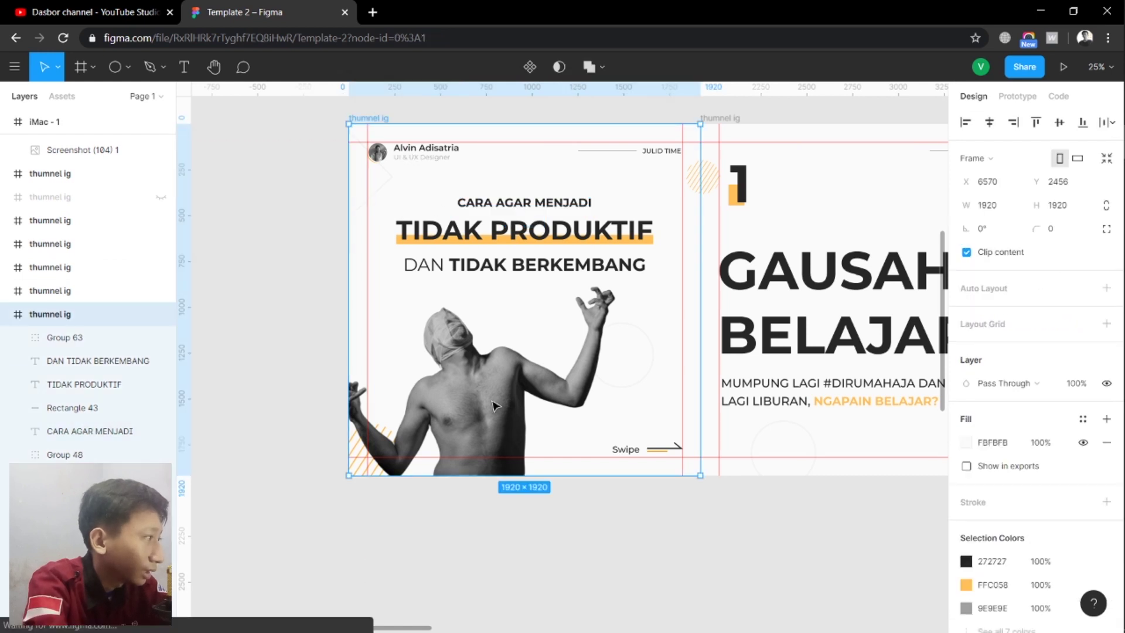
pyautogui.click(269, 343)
pyautogui.click(382, 116)
pyautogui.click(542, 428)
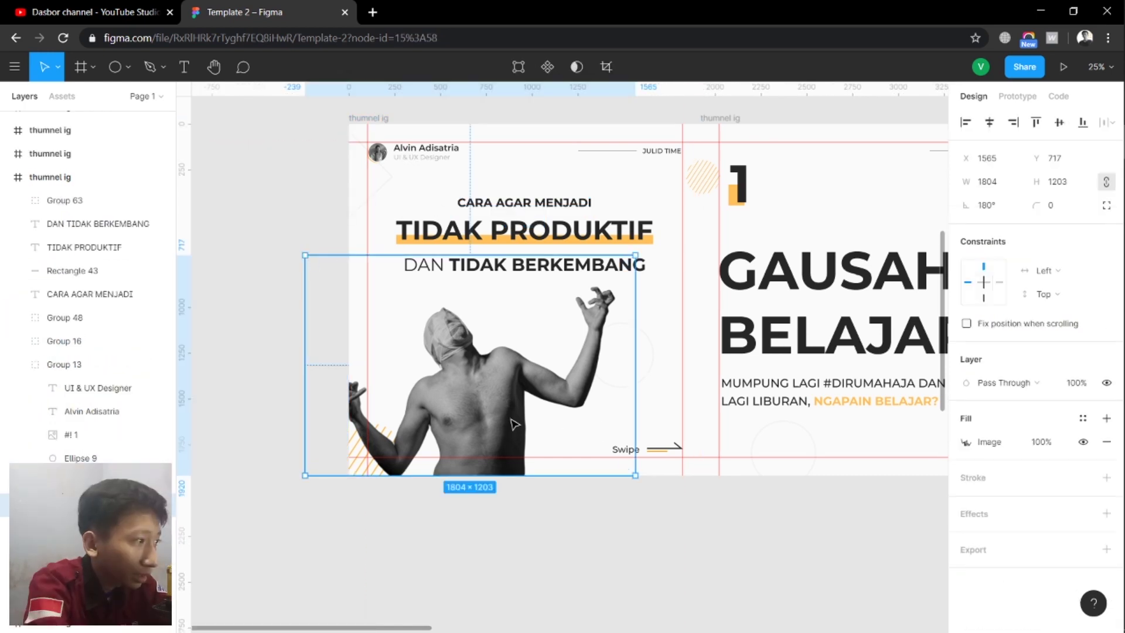
# Drag the photo's saturation fully left to grayscale, then scroll back to Frame 2
pyautogui.doubleClick(515, 423)
pyautogui.moveTo(853, 507); pyautogui.dragTo(905, 506)
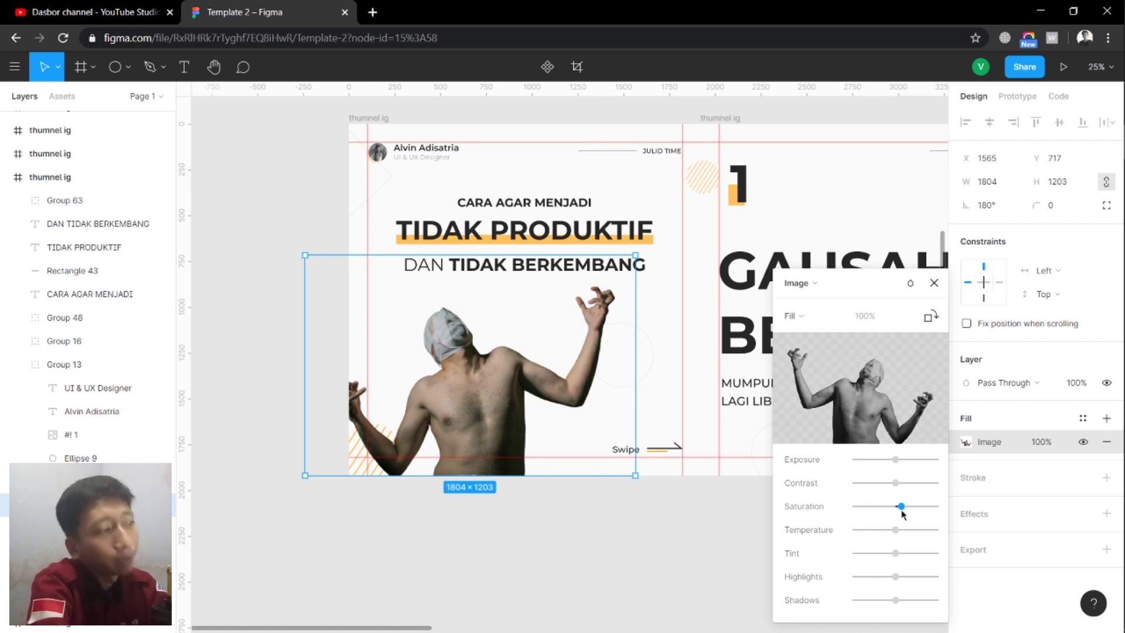
pyautogui.moveTo(903, 506); pyautogui.dragTo(853, 507)
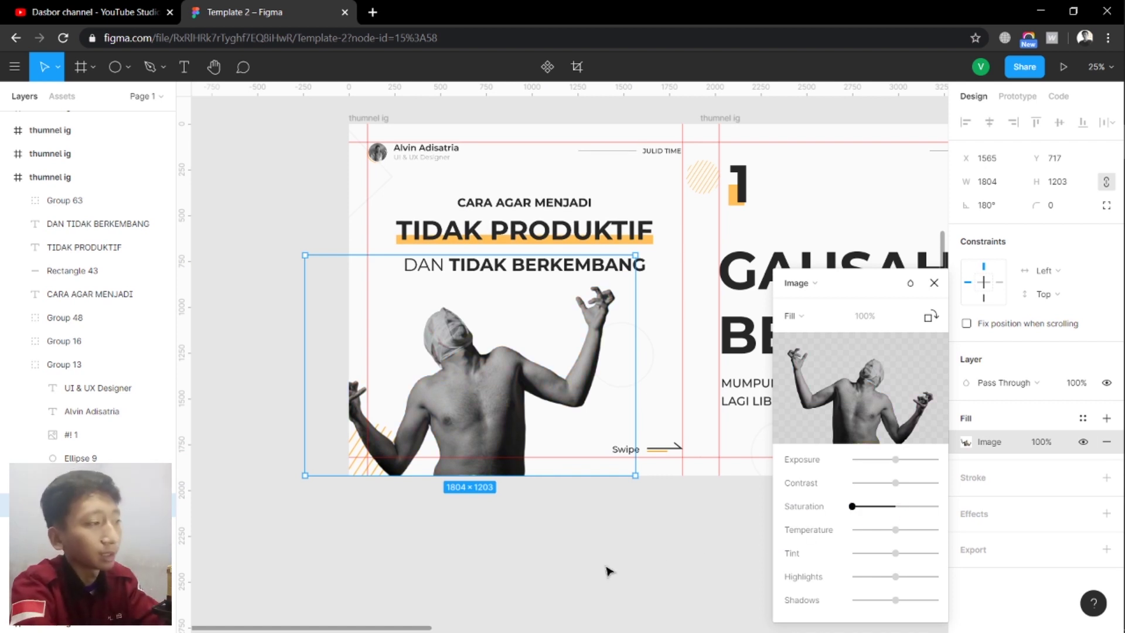
pyautogui.scroll(-10, 610, 560)
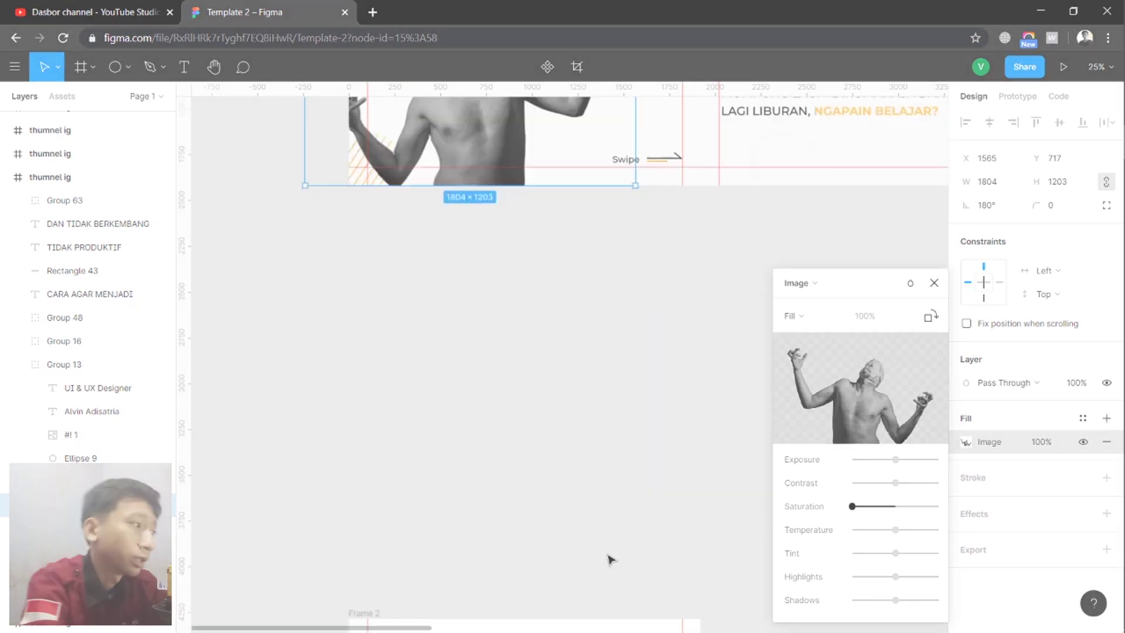
pyautogui.scroll(-2, 501, 490)
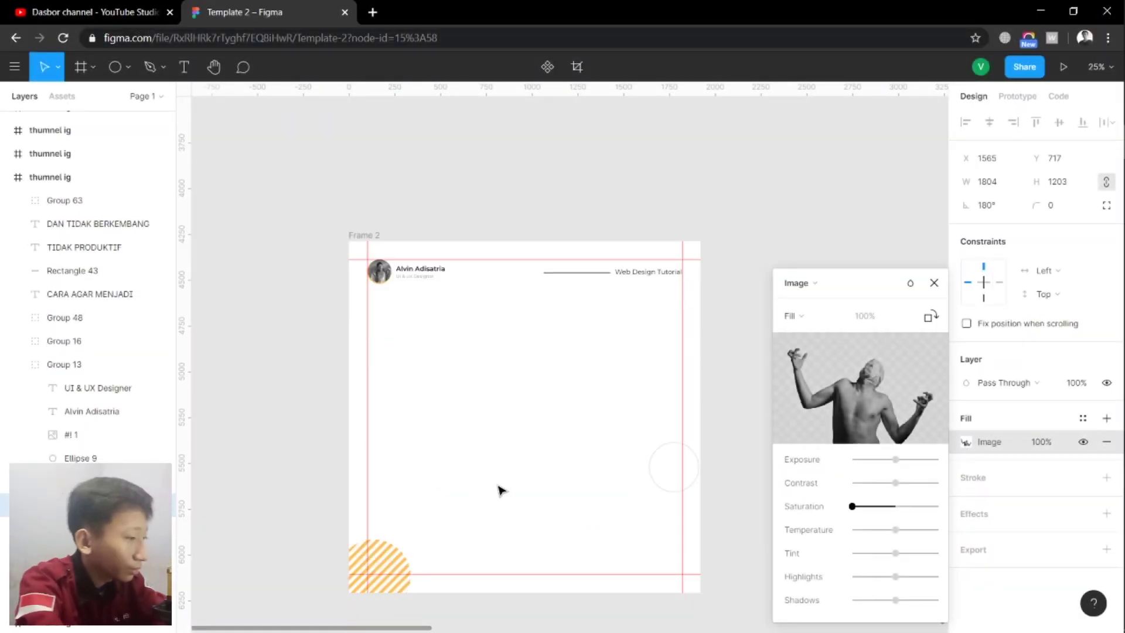
pyautogui.press('Escape')
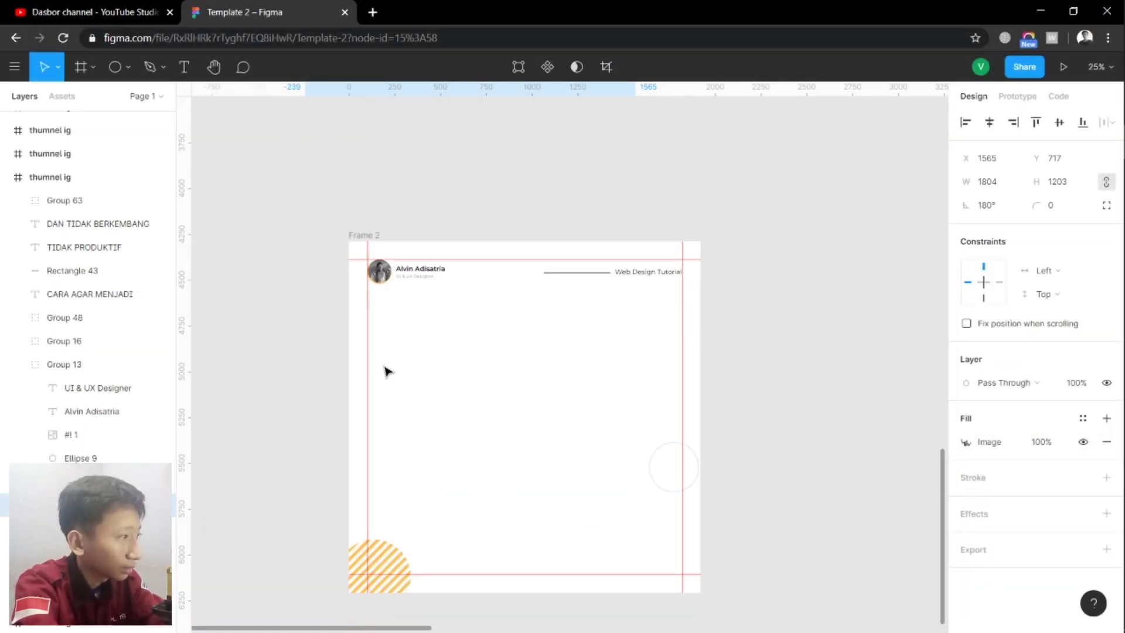
# Add a new text layer in Frame 2 beginning 'BAGAIMANA C', correcting a typo
pyautogui.press('t')
pyautogui.click(383, 359)
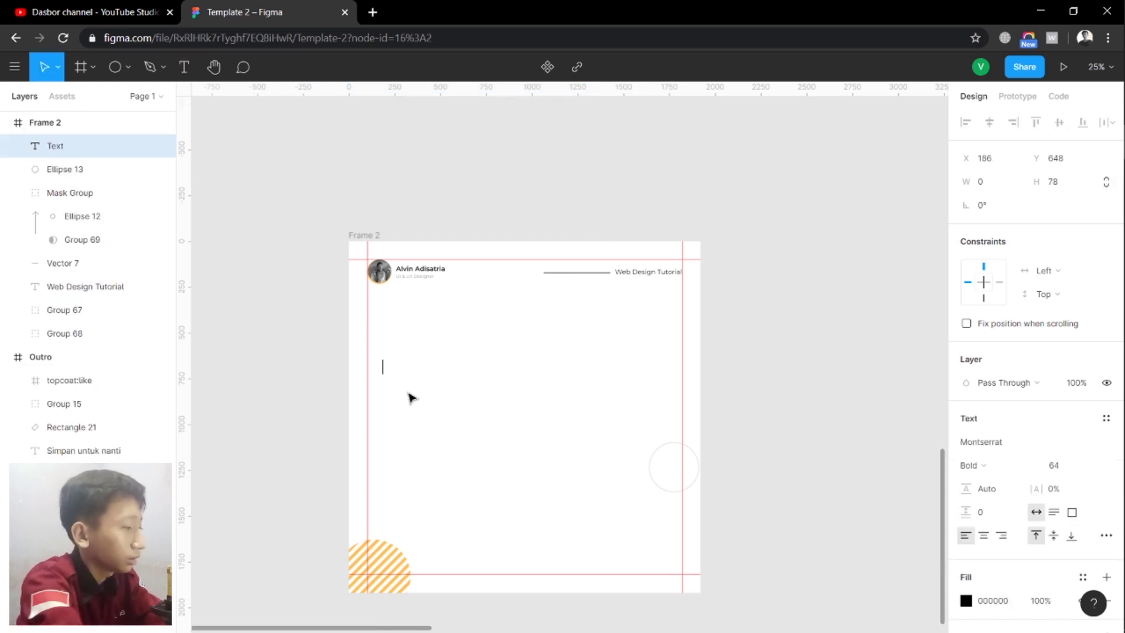
pyautogui.write('BAGAI')
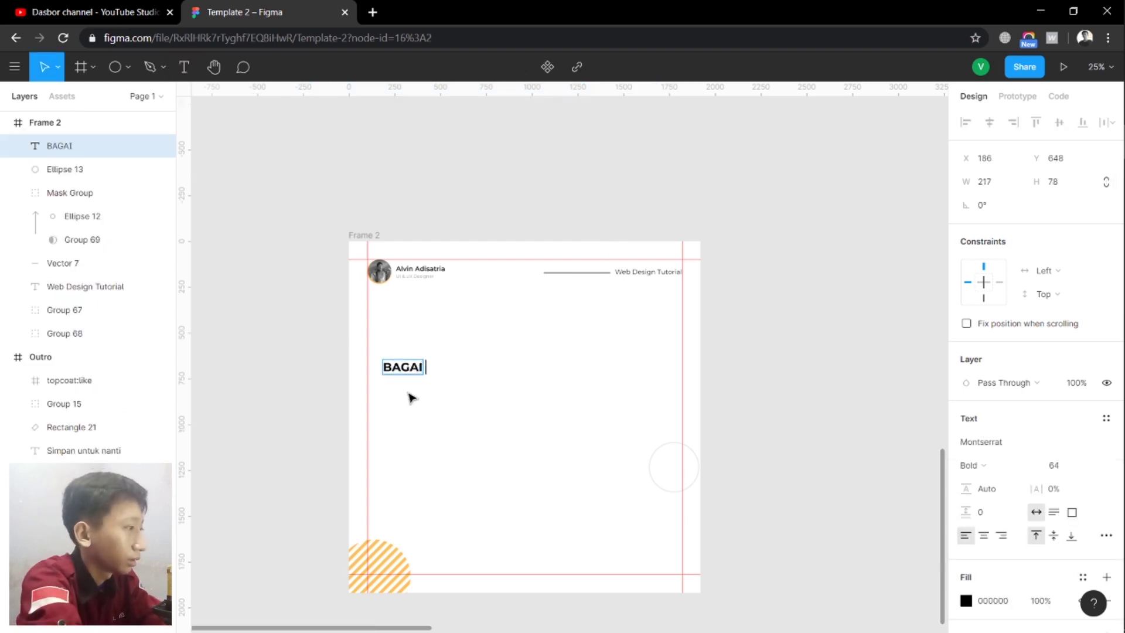
pyautogui.write(' MA')
pyautogui.press('BackSpace')
pyautogui.press('BackSpace')
pyautogui.press('BackSpace')
pyautogui.write('NA CARA')
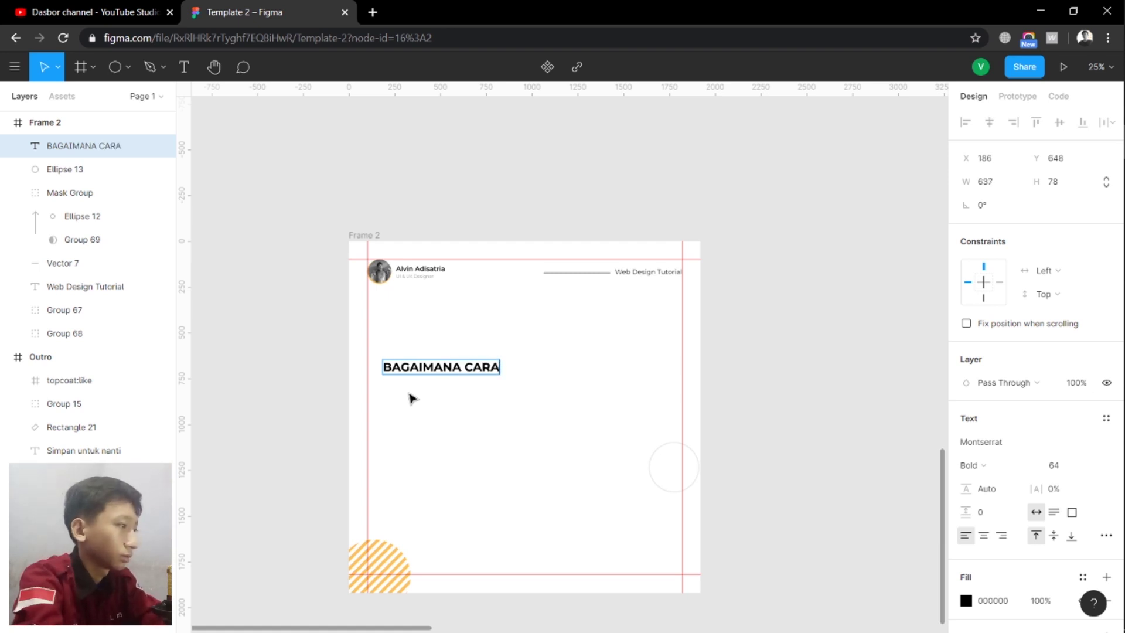
pyautogui.press('Escape')
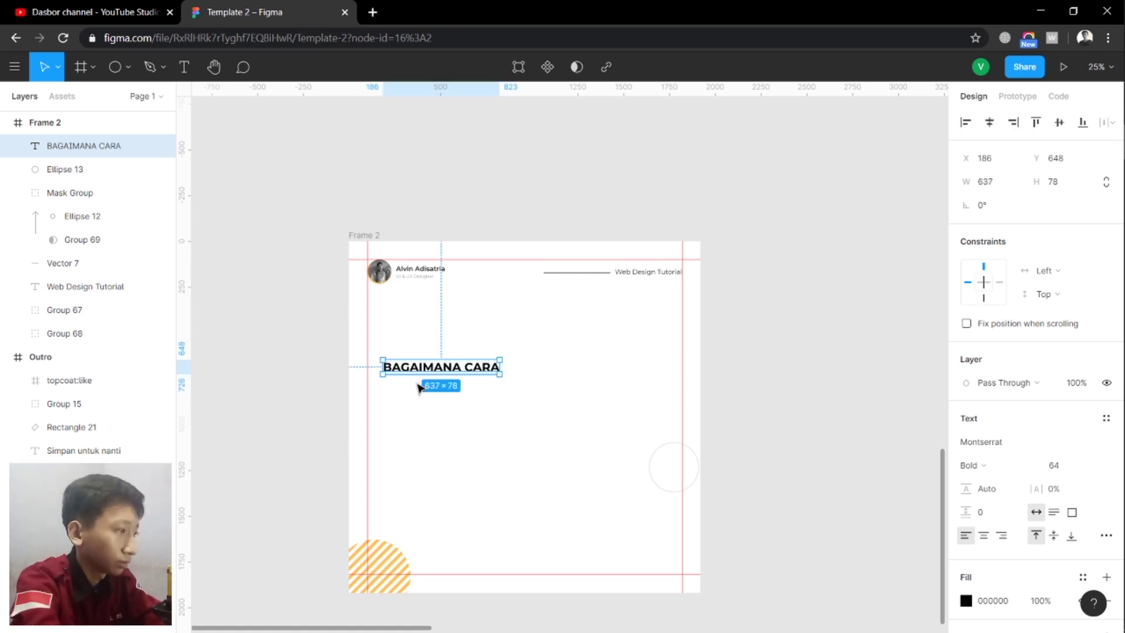
# Give the heading dark grey 272727 fill and move it to the left margin
pyautogui.click(965, 600)
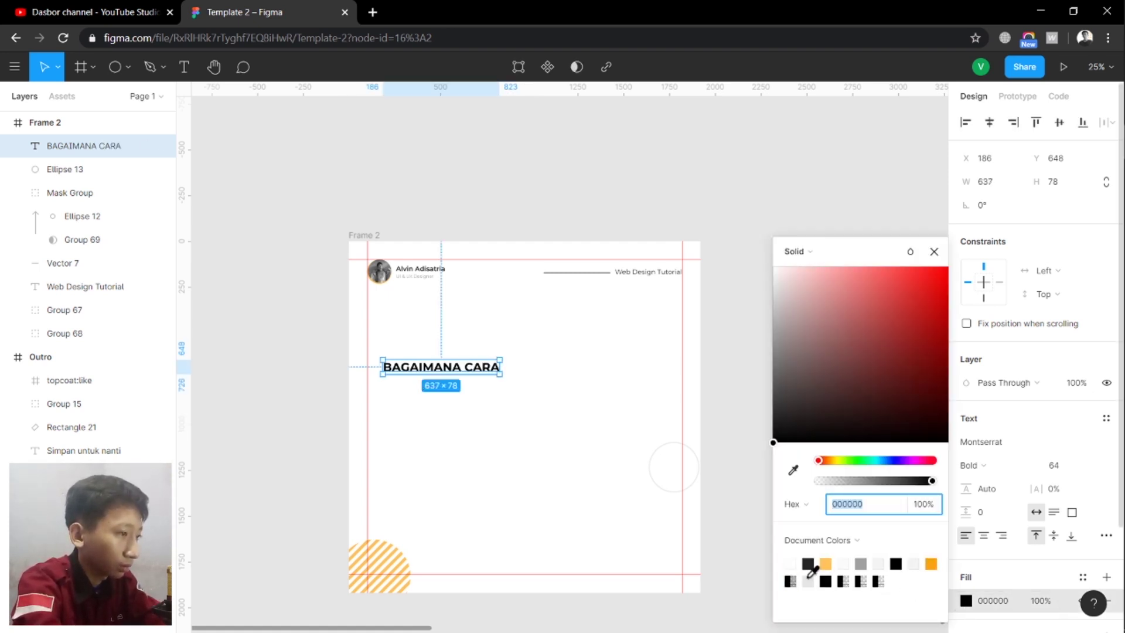
pyautogui.click(808, 564)
pyautogui.click(380, 445)
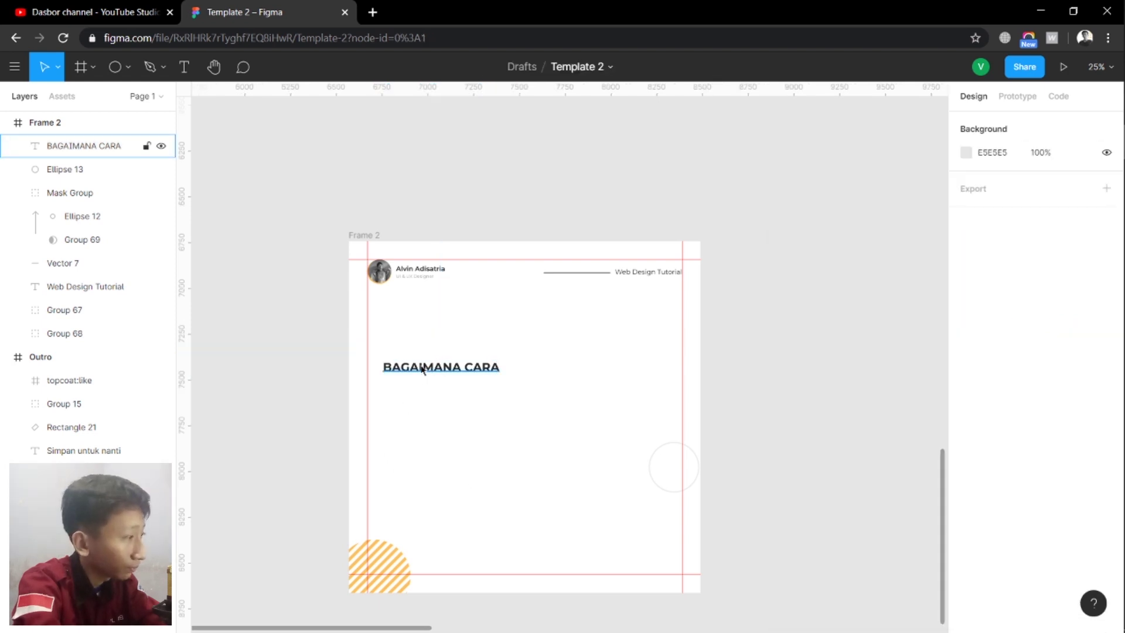
pyautogui.moveTo(422, 368)
pyautogui.mouseDown()
pyautogui.moveTo(398, 345)
pyautogui.moveTo(407, 349)
pyautogui.mouseUp()
pyautogui.click(426, 384)
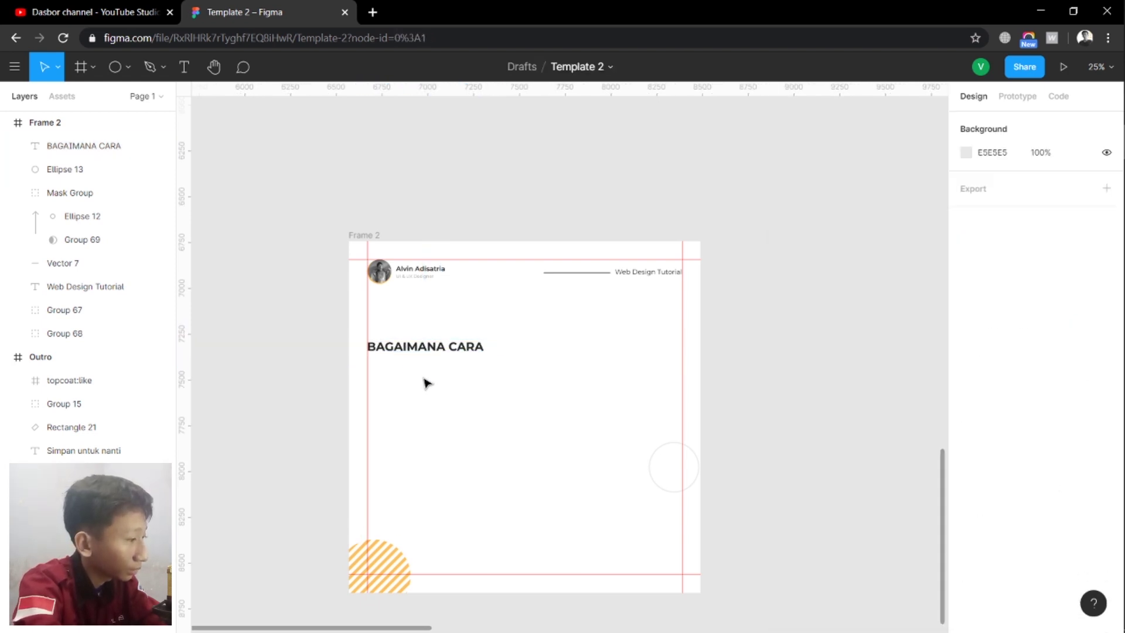
# Append 'MEMBUAT' so the heading reads 'BAGAIMANA CARA MEMBUAT'
pyautogui.click(440, 350)
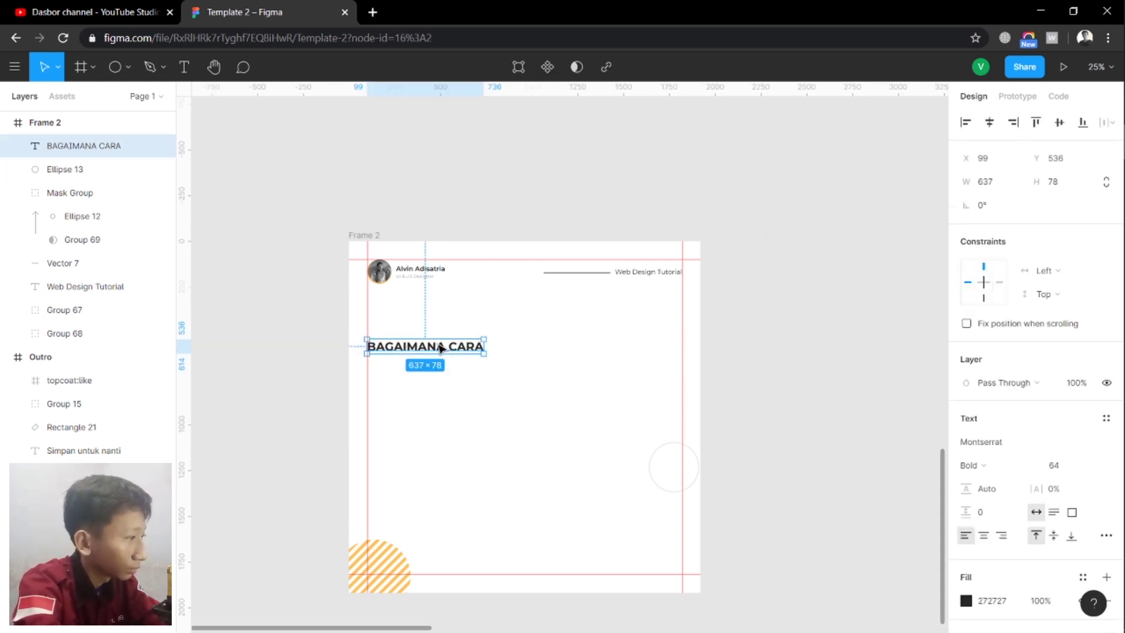
pyautogui.doubleClick(478, 350)
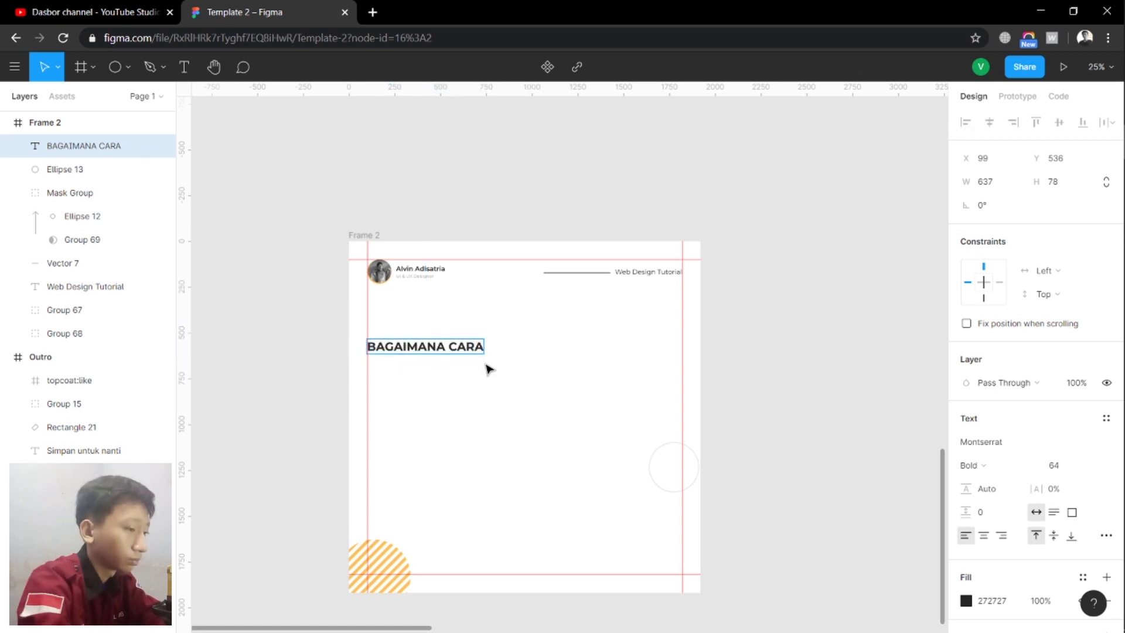
pyautogui.write(' MEMBUAT')
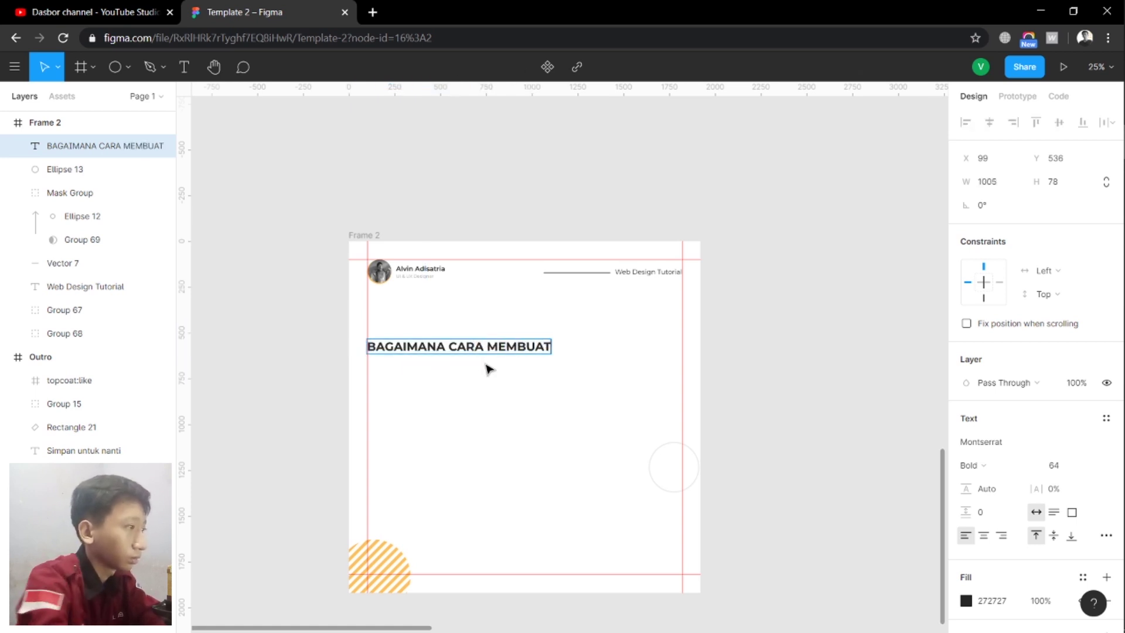
pyautogui.press('Escape')
pyautogui.click(487, 369)
pyautogui.click(500, 346)
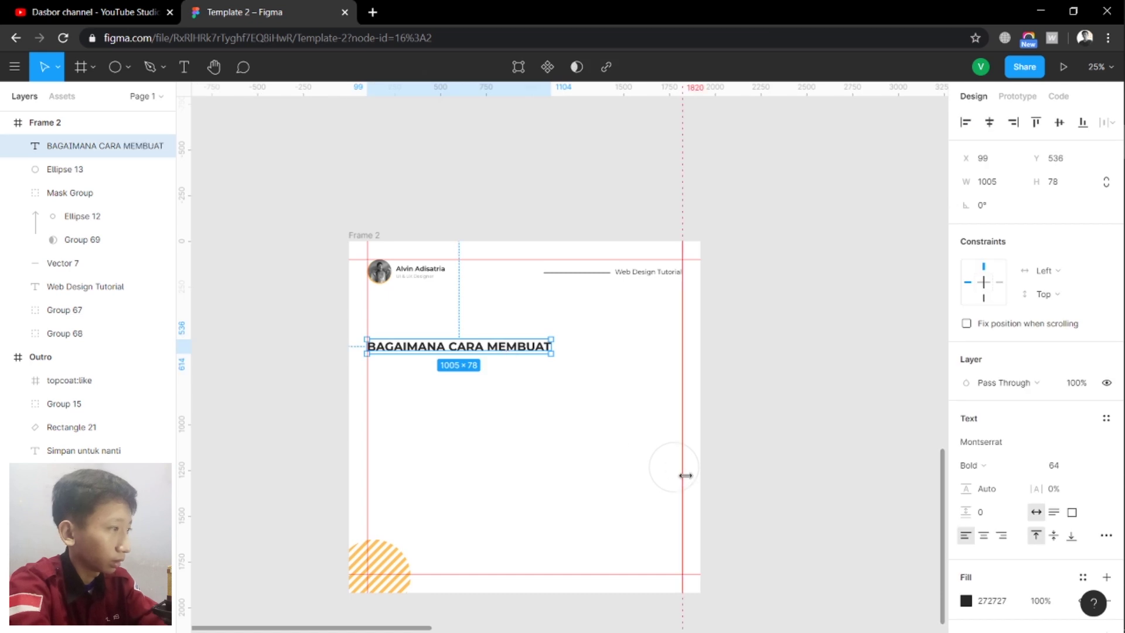
# Duplicate the heading below and turn the copy into 'Web Design' at font size 180
pyautogui.moveTo(504, 356); pyautogui.dragTo(504, 368)
pyautogui.doubleClick(499, 365)
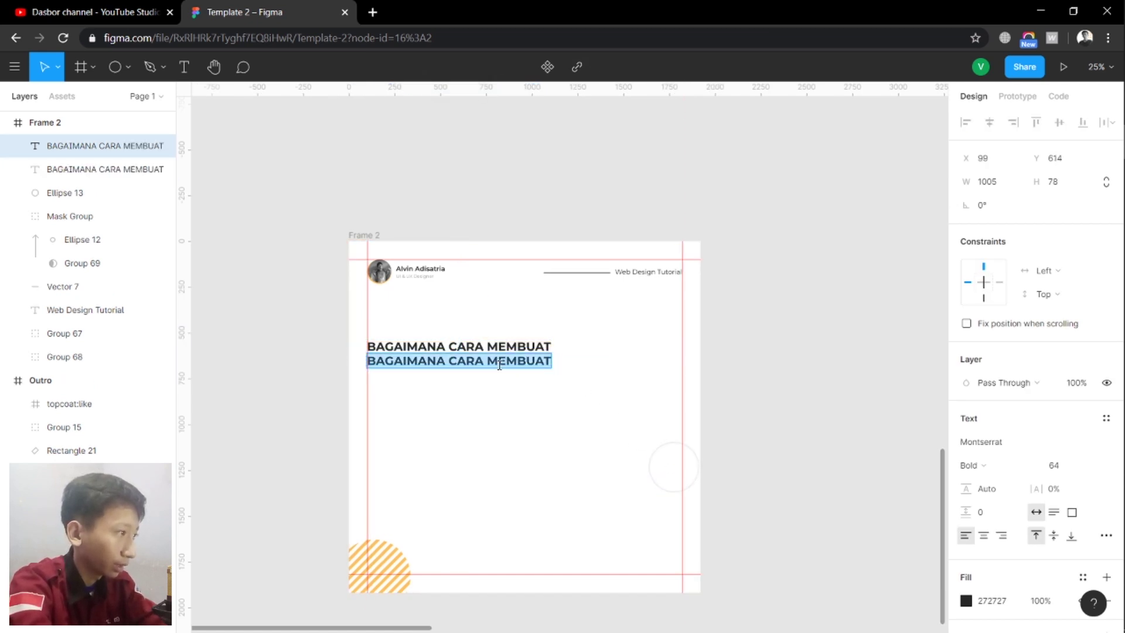
pyautogui.write('W')
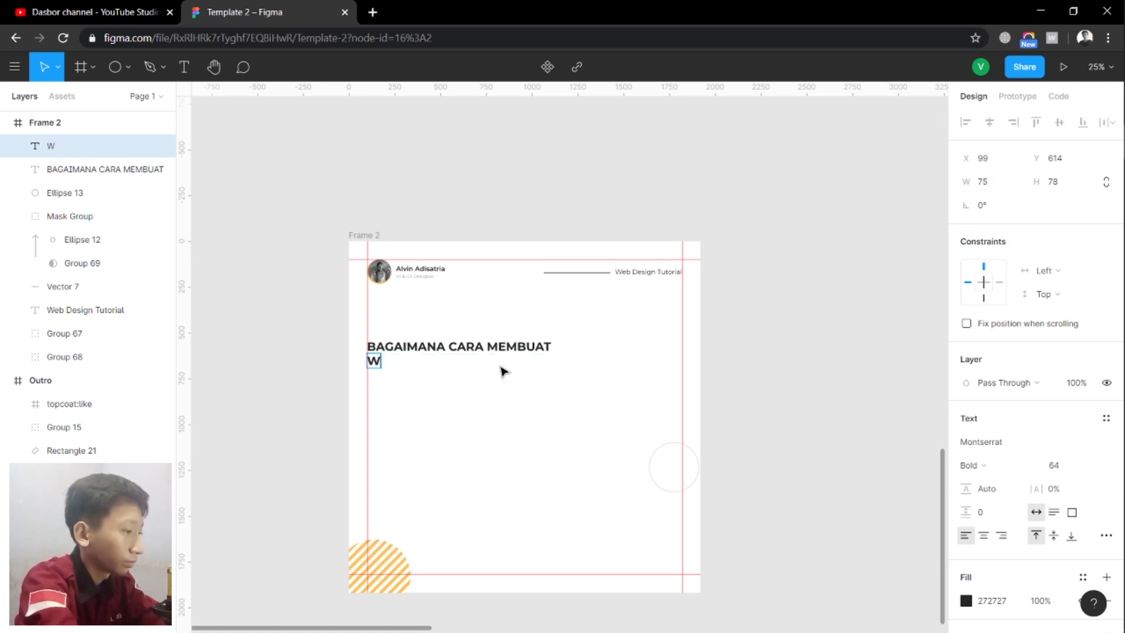
pyautogui.write('Eign')
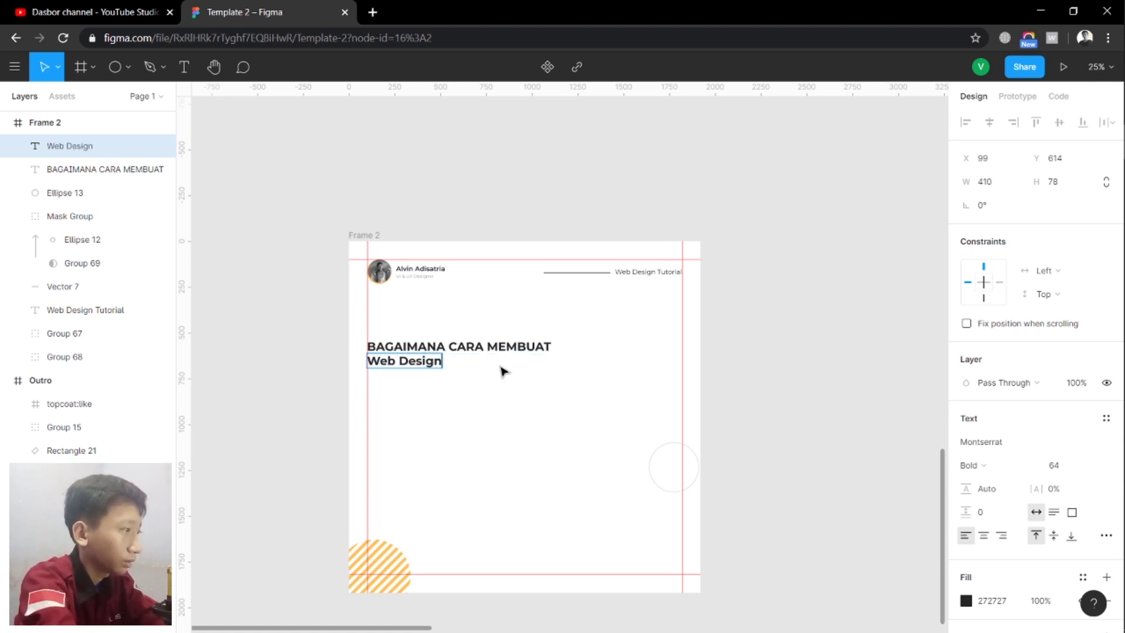
pyautogui.press('Escape')
pyautogui.click(1091, 464)
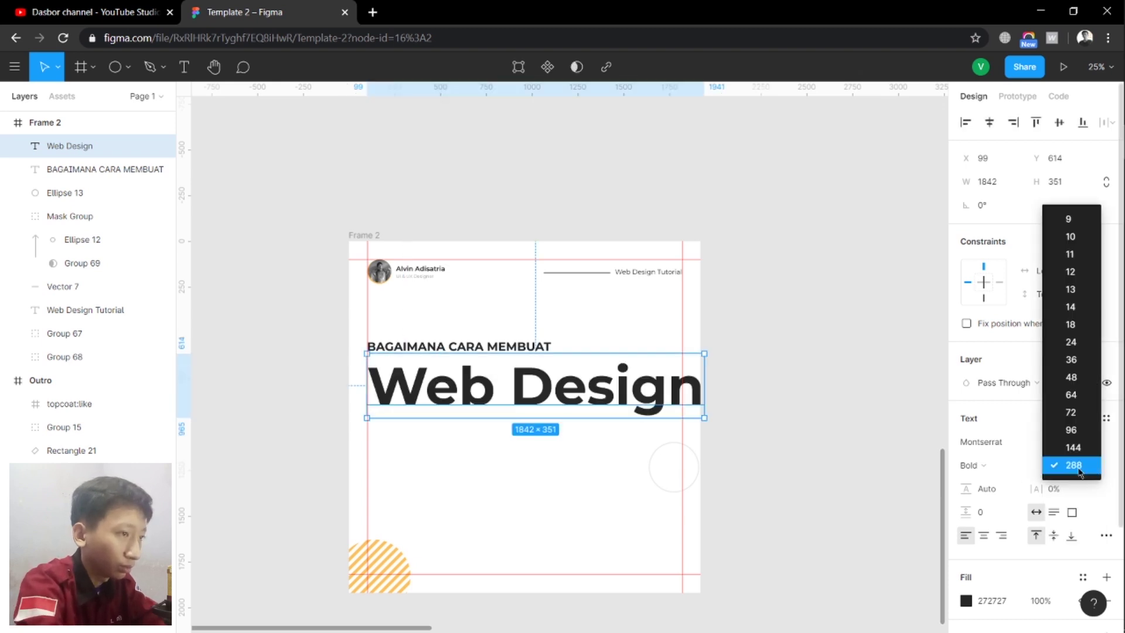
pyautogui.write('180')
pyautogui.press('Return')
# Add a 'Menggunakan FIGMA' line below and retype the top line as 'Bagaimana Cara Membuat'
pyautogui.click(452, 352)
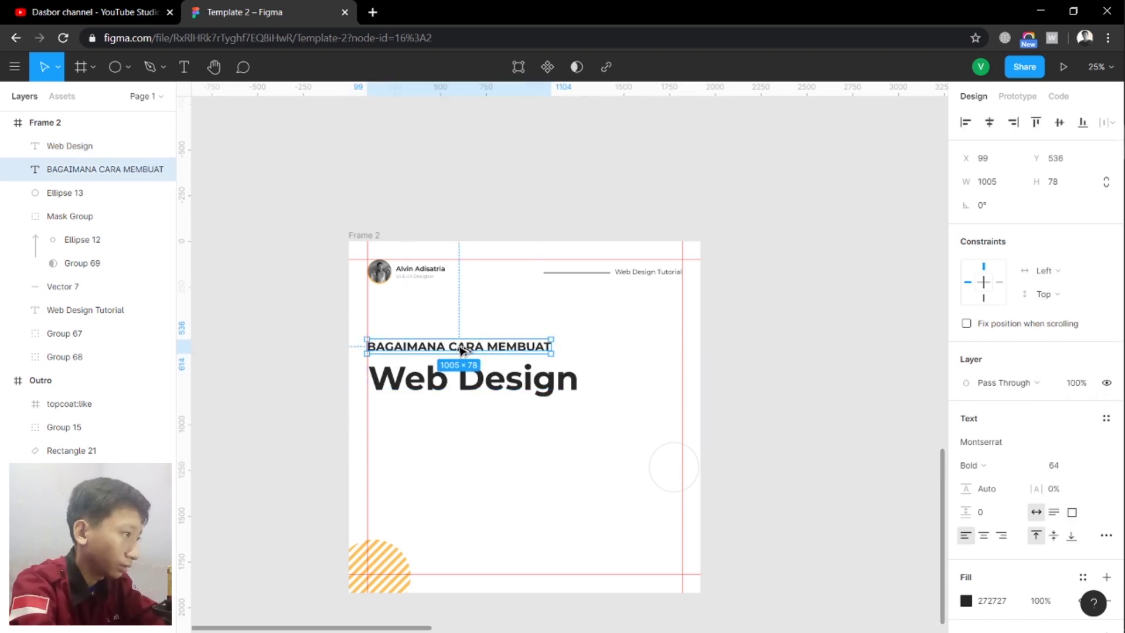
pyautogui.moveTo(452, 352); pyautogui.dragTo(451, 407)
pyautogui.doubleClick(410, 408)
pyautogui.write('MENGGUNAKAN FIGMA')
pyautogui.doubleClick(483, 346)
pyautogui.write('Bagaimana Cara Mem')
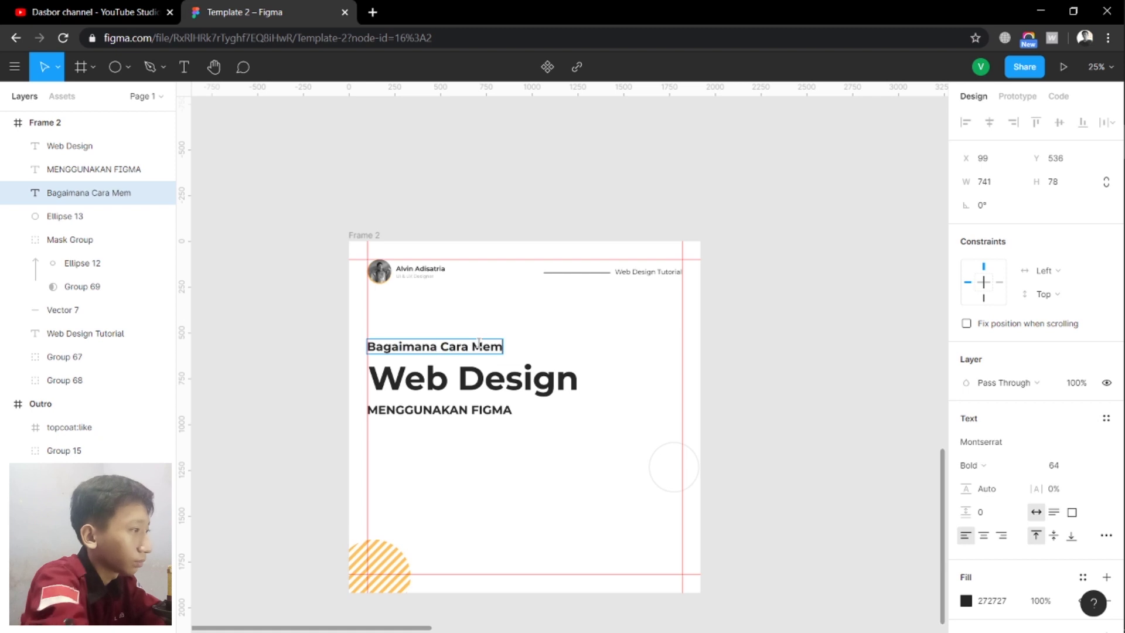
pyautogui.write('buat')
pyautogui.doubleClick(416, 410)
pyautogui.write('Menggunakan FiGMA')
# Nudge the 'Menggunakan FIGMA' line left to the margin
pyautogui.click(465, 482)
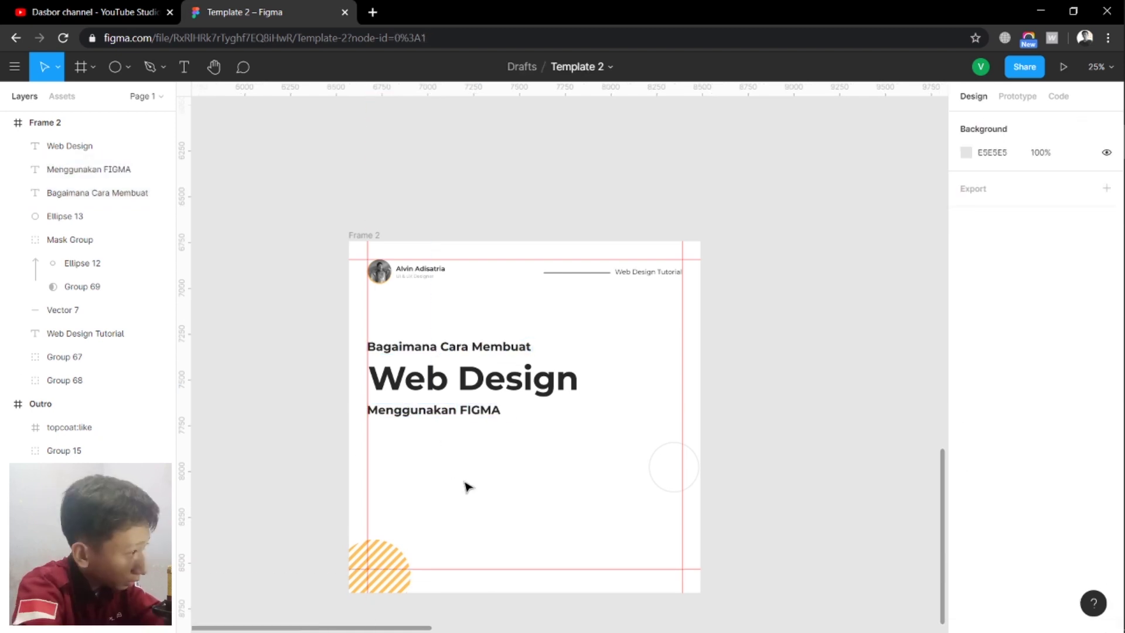
pyautogui.click(401, 420)
pyautogui.click(395, 420)
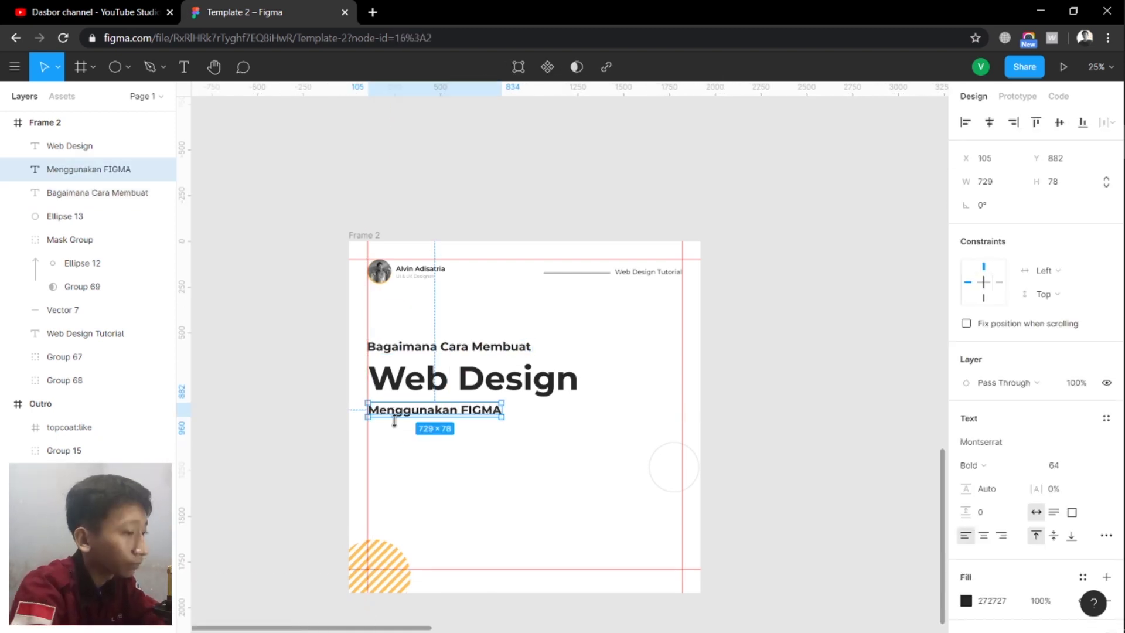
pyautogui.press('Left')
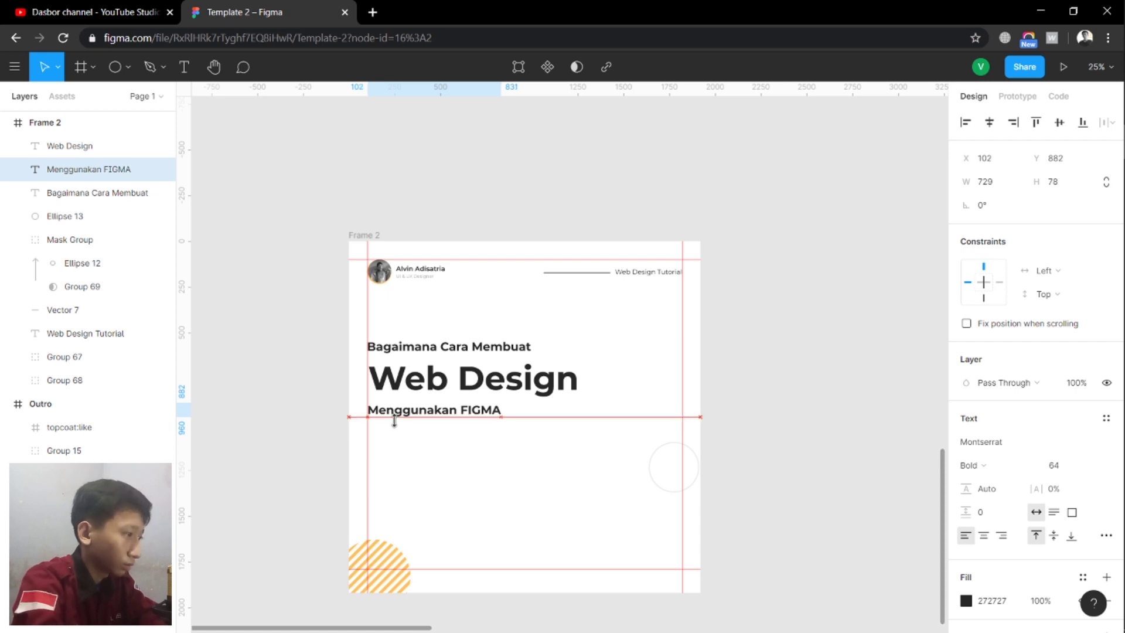
pyautogui.click(442, 466)
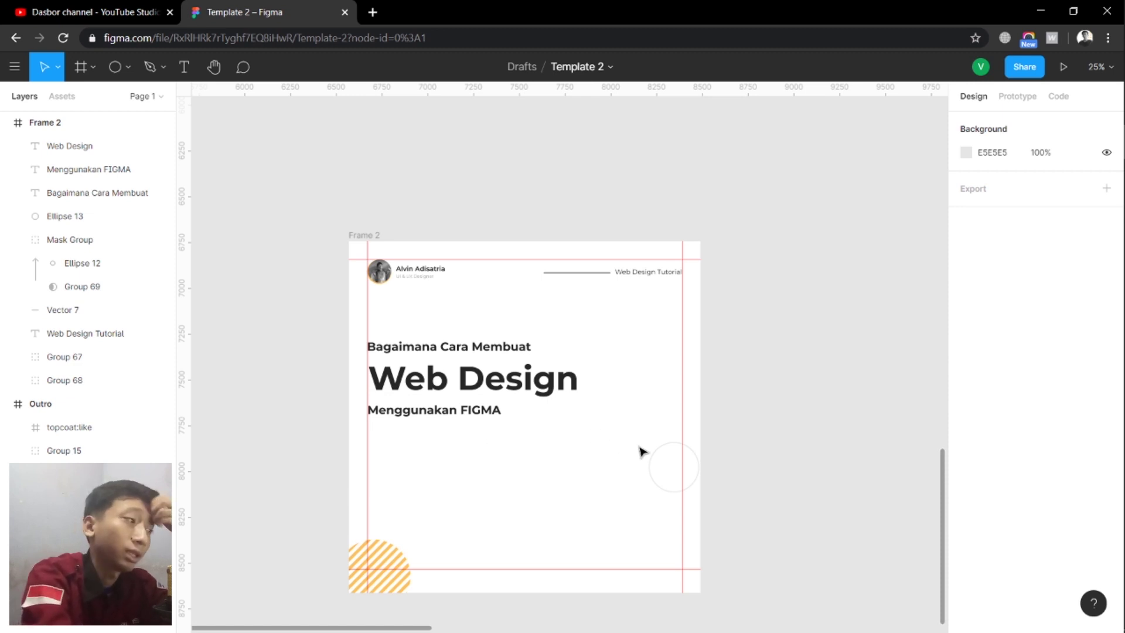
# Scroll around Frame 2 to review the title, dismissing a context menu
pyautogui.scroll(5, 640, 451)
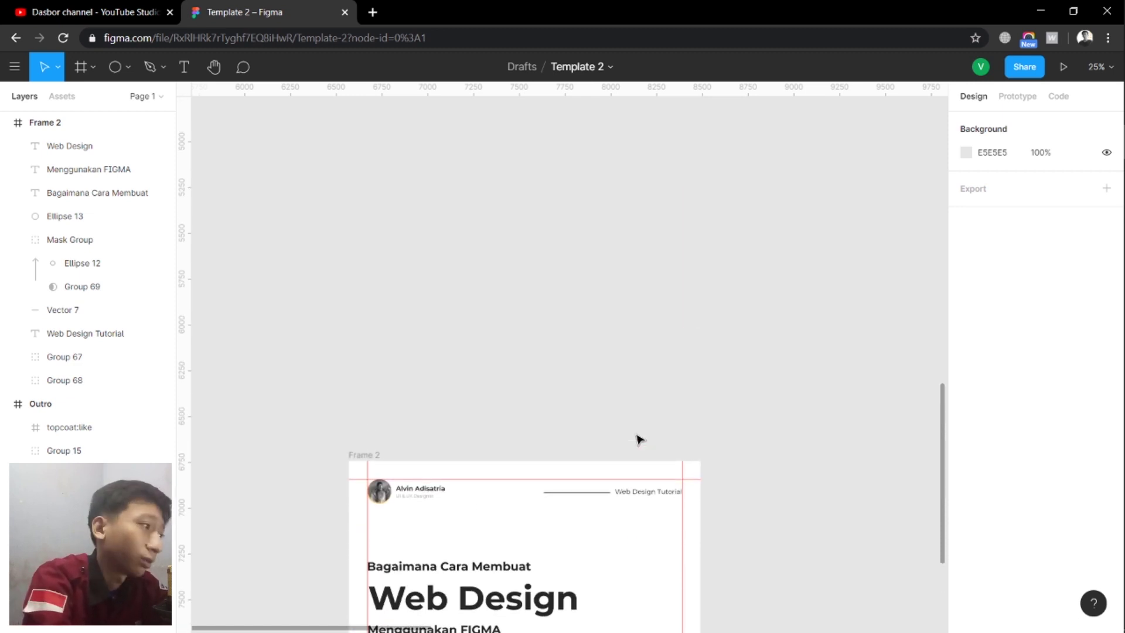
pyautogui.scroll(7, 639, 440)
pyautogui.scroll(1, 650, 434)
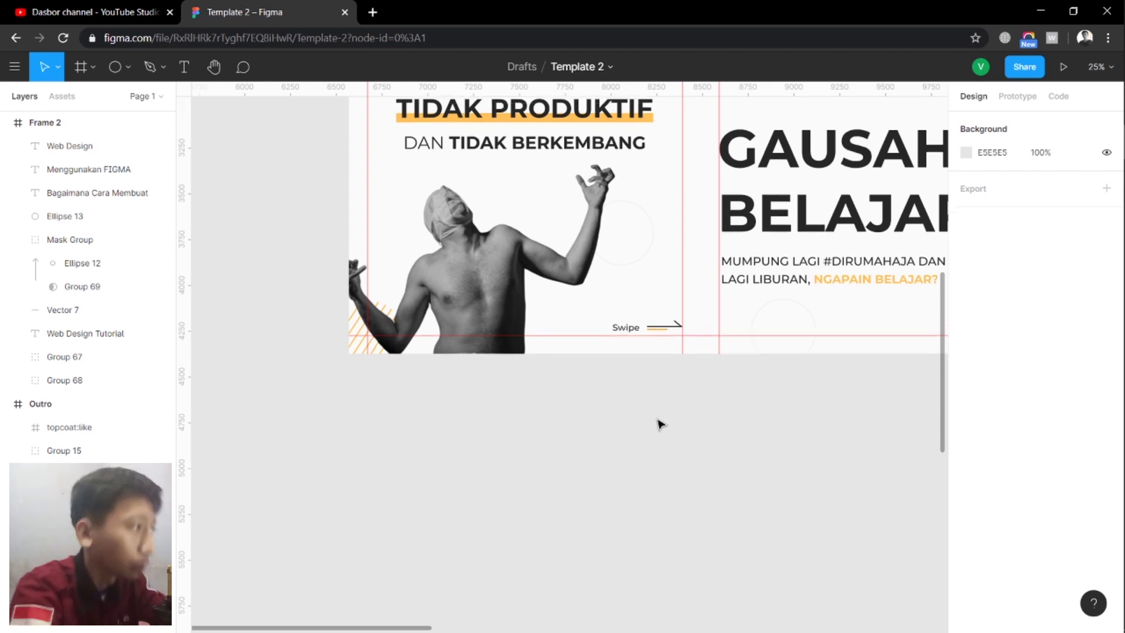
pyautogui.scroll(3, 656, 422)
pyautogui.scroll(-1, 520, 409)
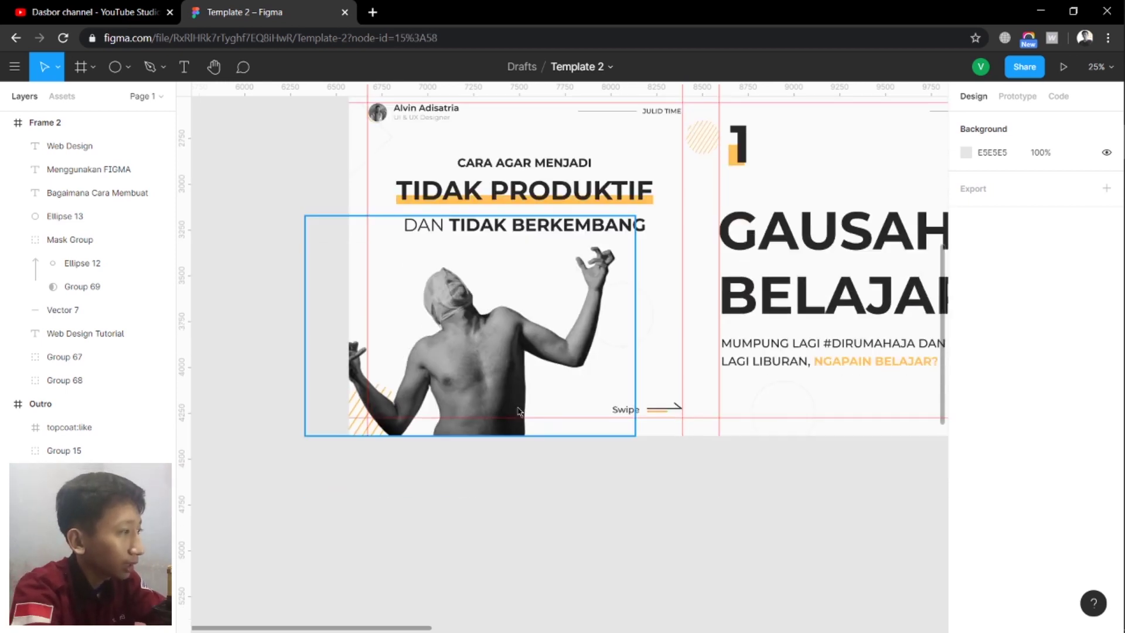
pyautogui.rightClick(518, 403)
pyautogui.click(454, 480)
pyautogui.scroll(-1, 454, 487)
pyautogui.scroll(-6, 455, 508)
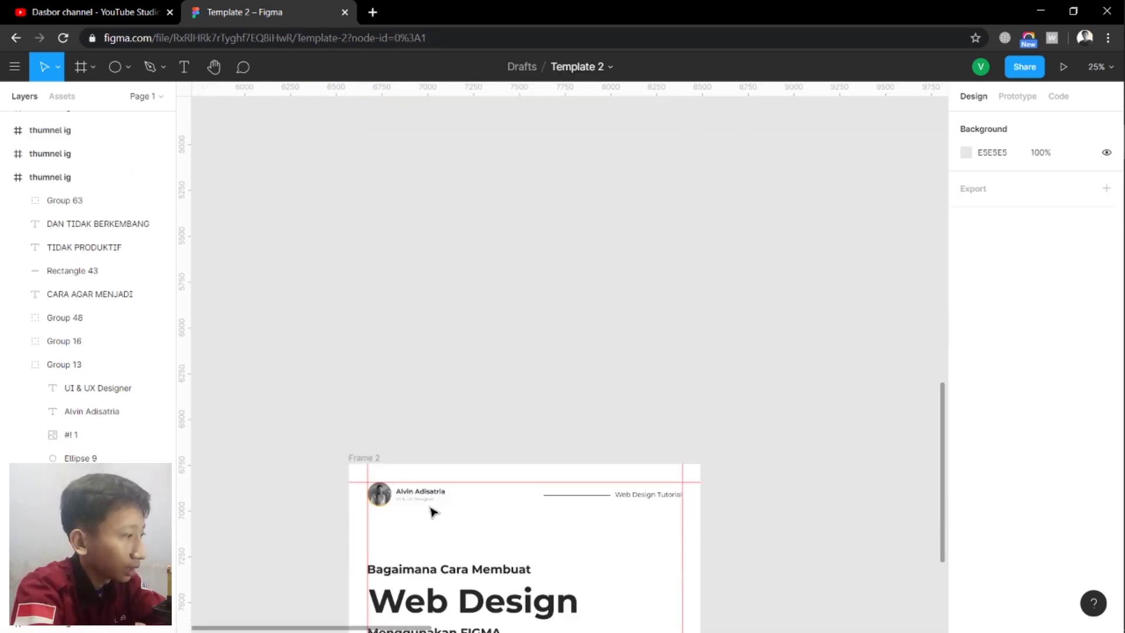
pyautogui.scroll(-6, 433, 513)
# Draw a thin bar under the Web Design title and fill it orange FFC058
pyautogui.press('r')
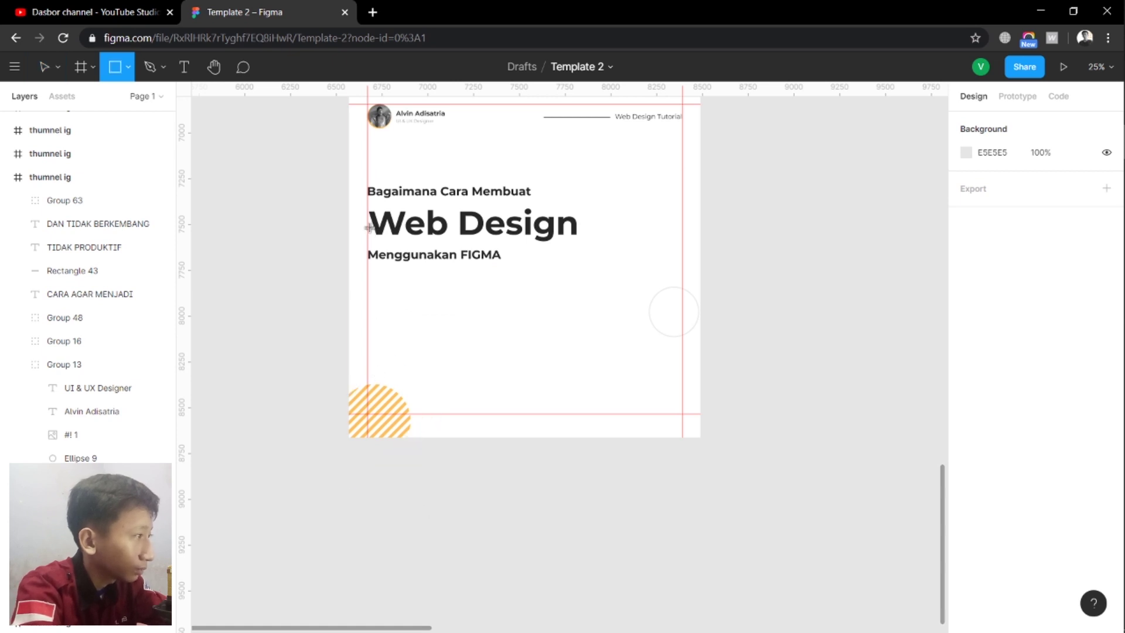
pyautogui.moveTo(368, 227); pyautogui.dragTo(581, 244)
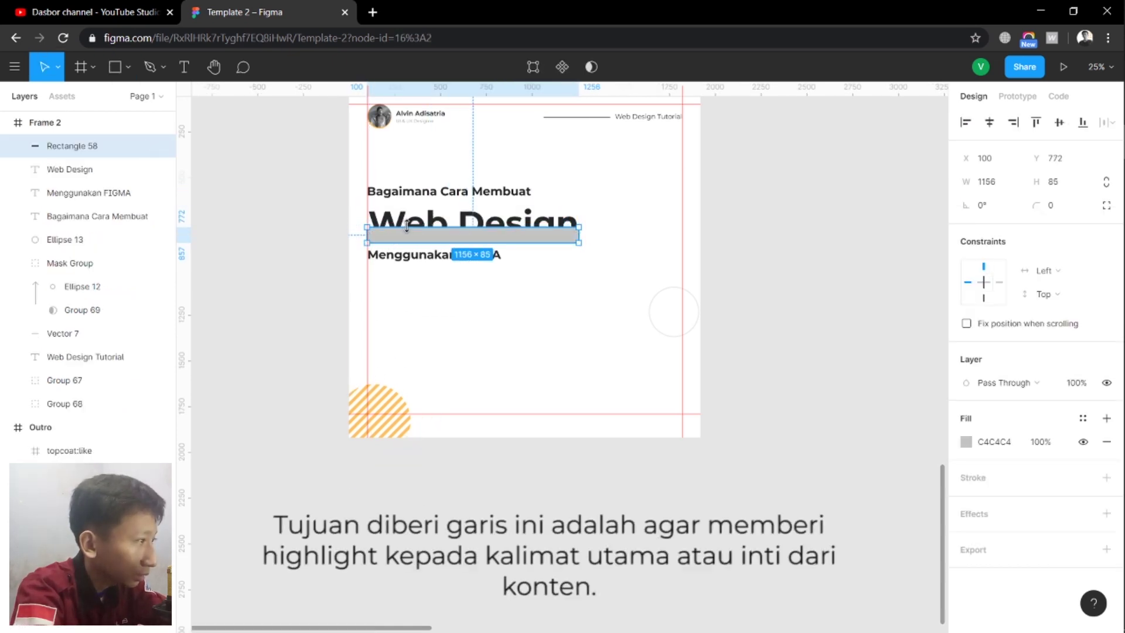
pyautogui.moveTo(407, 227); pyautogui.dragTo(407, 229)
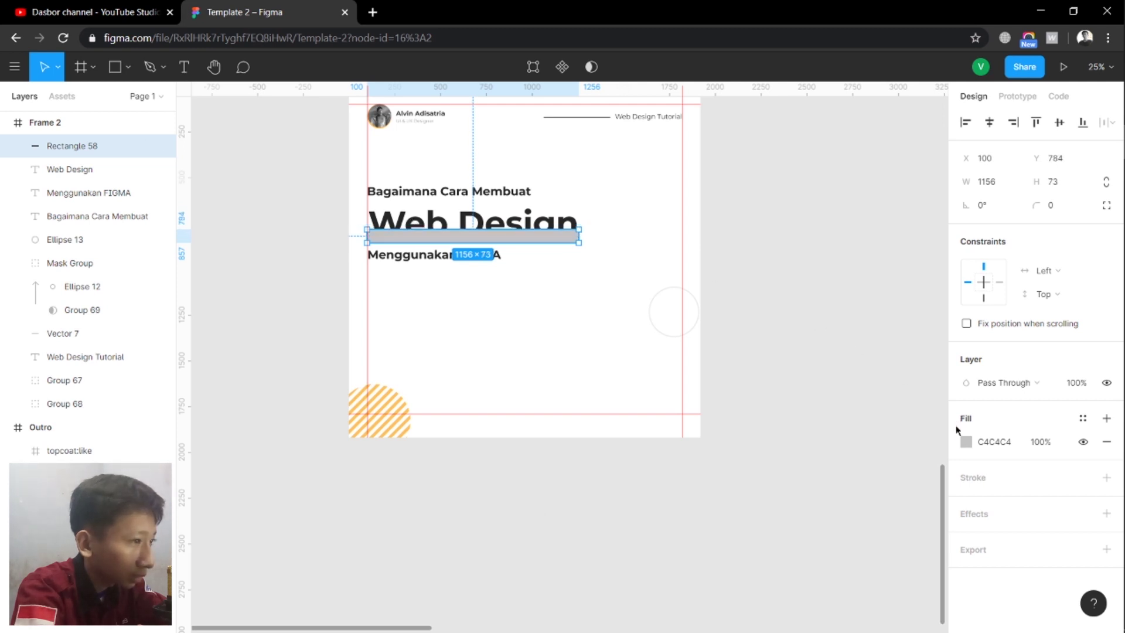
pyautogui.click(967, 441)
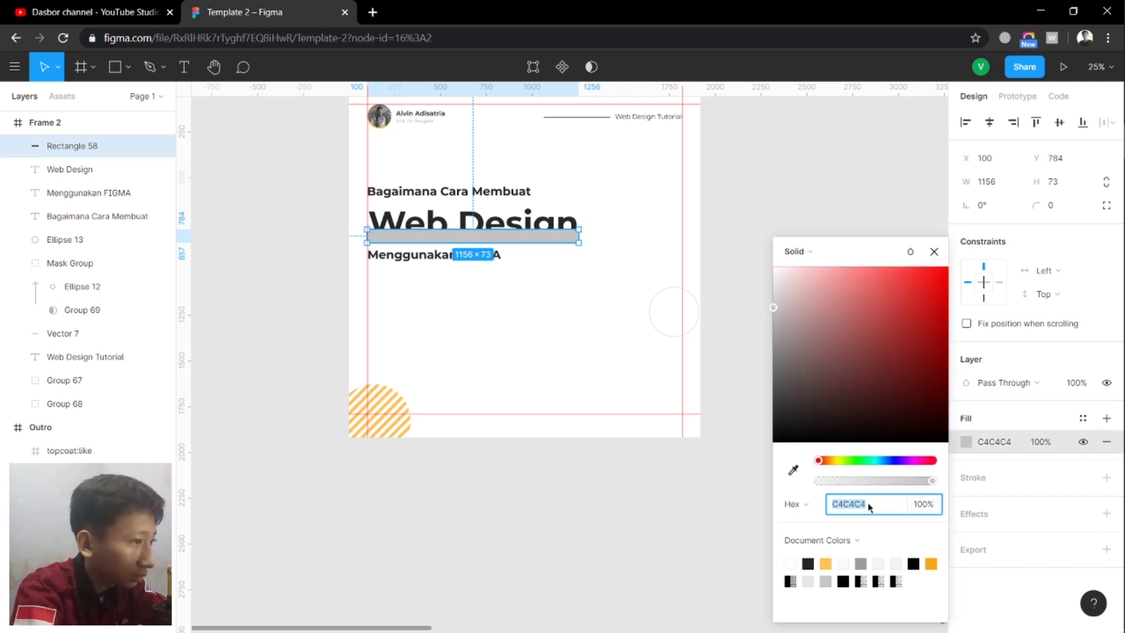
pyautogui.click(829, 565)
pyautogui.click(537, 266)
# Send the orange bar behind the Web Design text with Ctrl+[
pyautogui.click(537, 235)
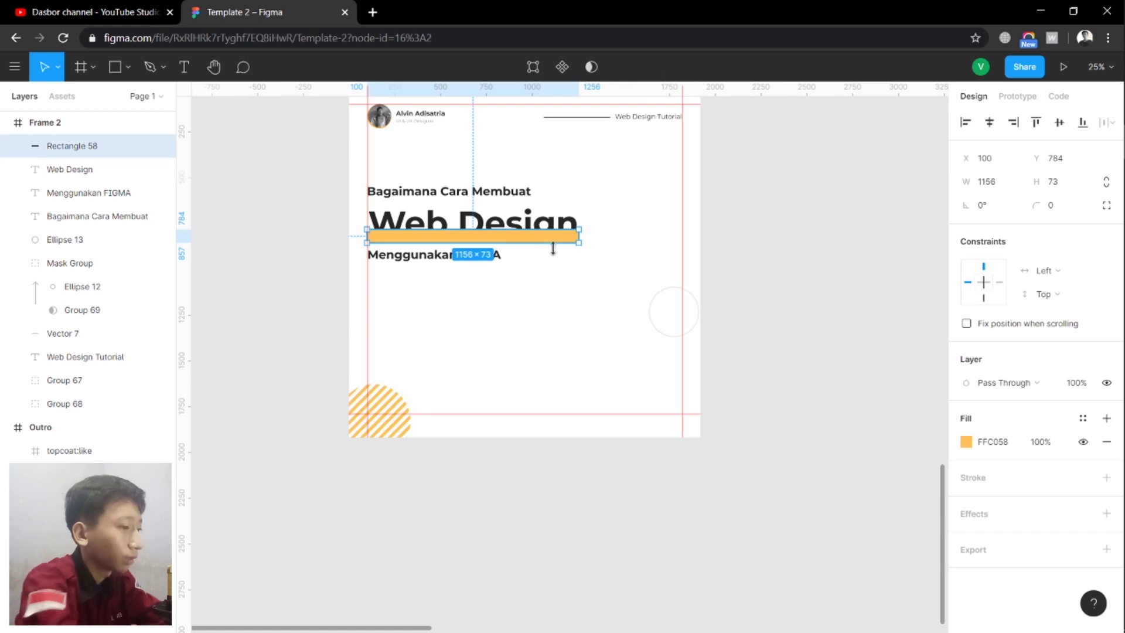
pyautogui.hotkey('ctrl', '[')
pyautogui.hotkey('ctrl', '[')
pyautogui.hotkey('ctrl', '[')
pyautogui.hotkey('ctrl', '[')
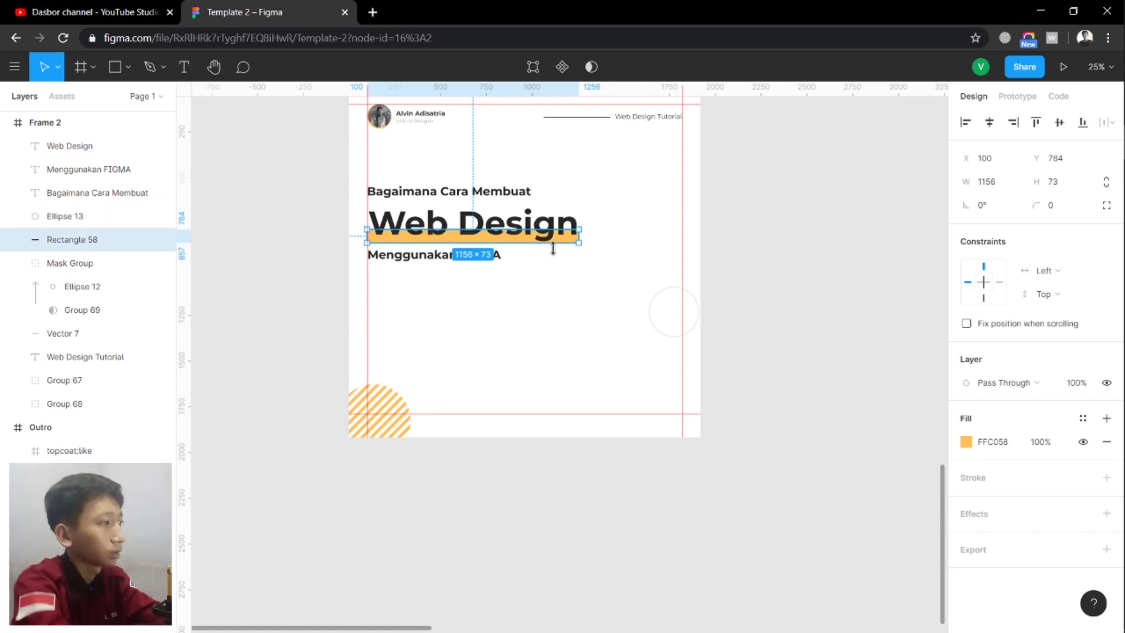
pyautogui.click(563, 344)
pyautogui.scroll(2, 564, 364)
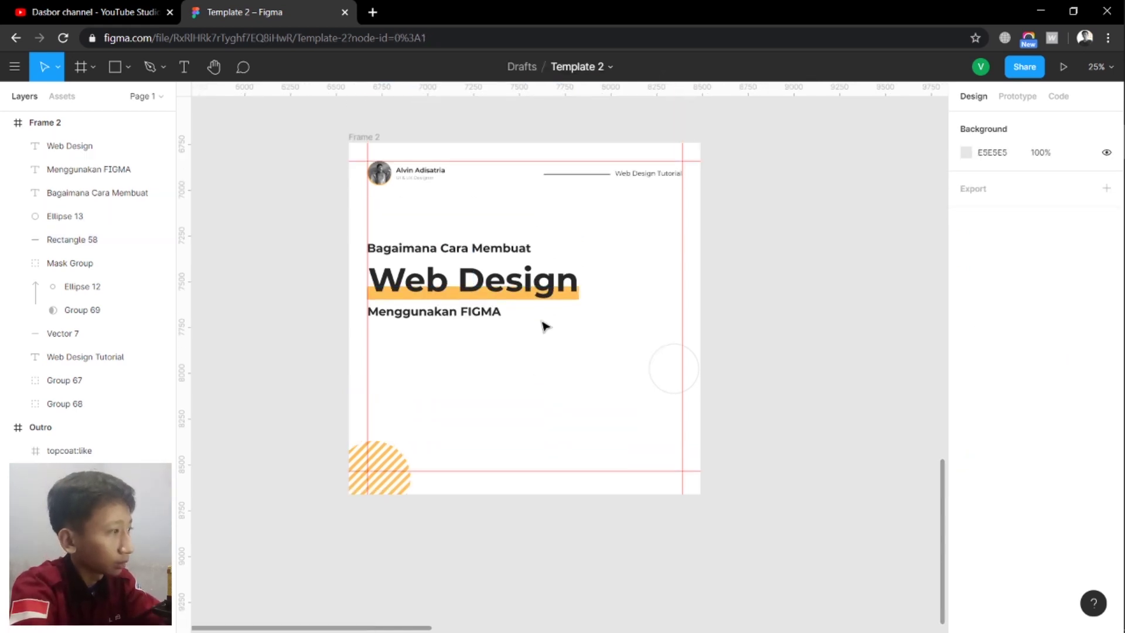
pyautogui.click(69, 146)
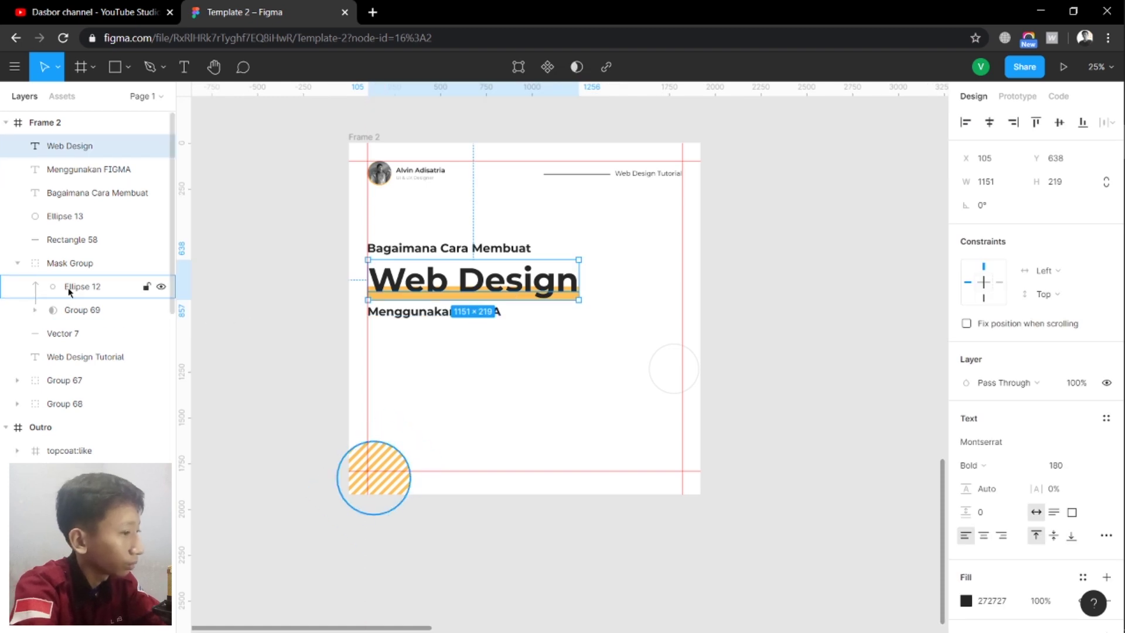
# Demonstrate moving the orange bar up and down the layer order with Ctrl+[ and Ctrl+]
pyautogui.click(86, 238)
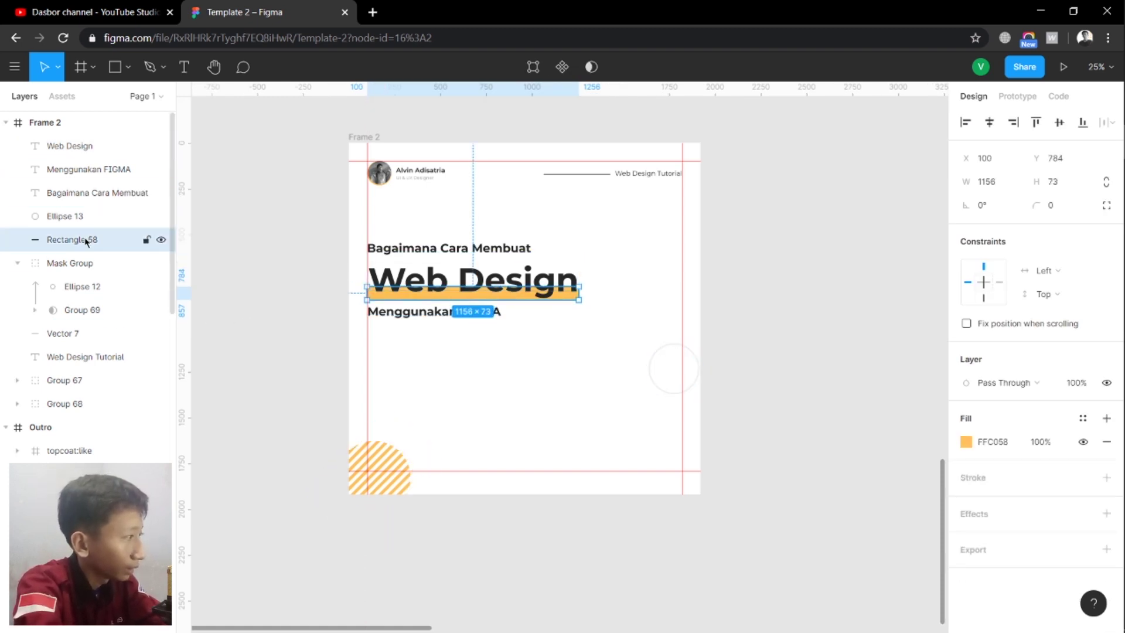
pyautogui.moveTo(85, 241); pyautogui.dragTo(93, 228)
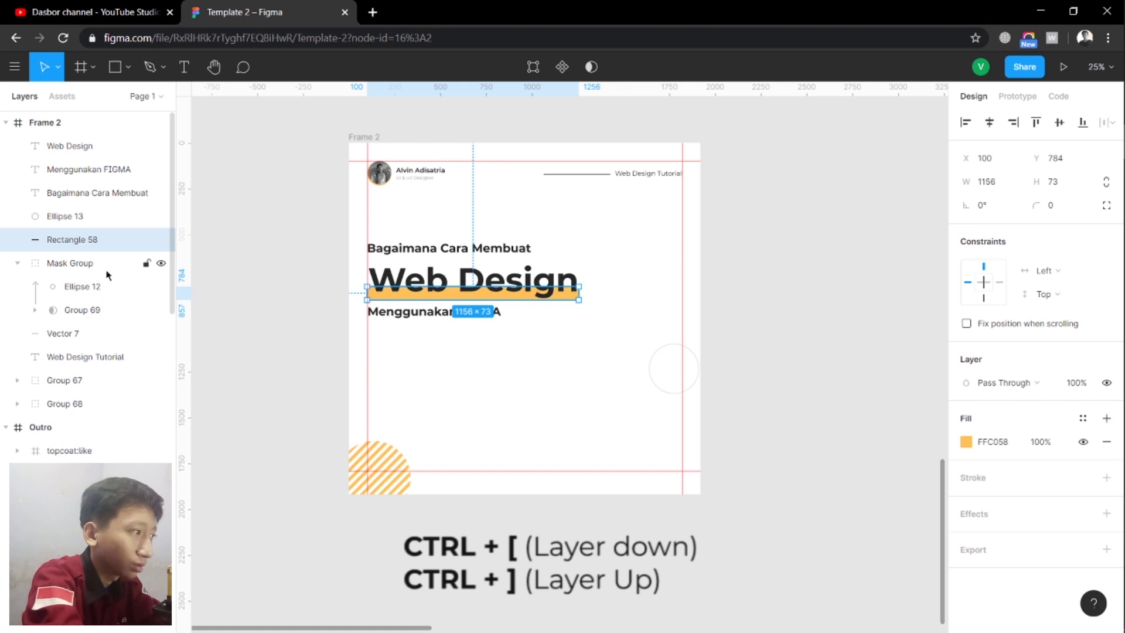
pyautogui.hotkey('ctrl', '[')
pyautogui.hotkey('ctrl', ']')
pyautogui.hotkey('ctrl', '[')
pyautogui.hotkey('ctrl', ']')
pyautogui.hotkey('ctrl', '[')
pyautogui.hotkey('ctrl', ']')
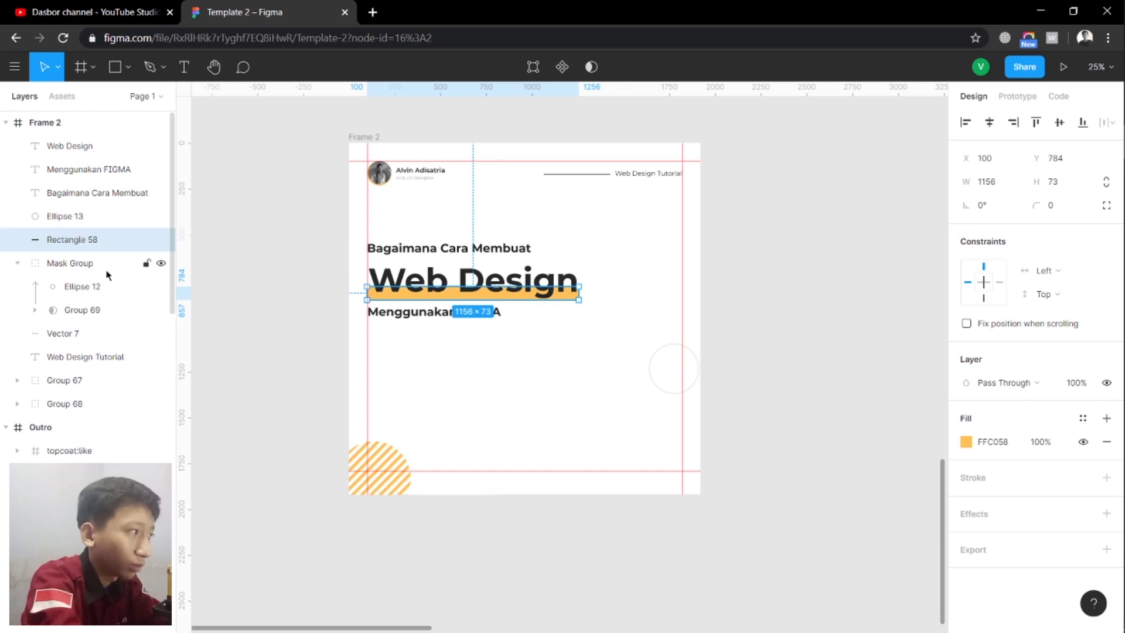
pyautogui.hotkey('ctrl', ']')
pyautogui.hotkey('ctrl', '[')
pyautogui.hotkey('ctrl', ']')
pyautogui.hotkey('ctrl', '[')
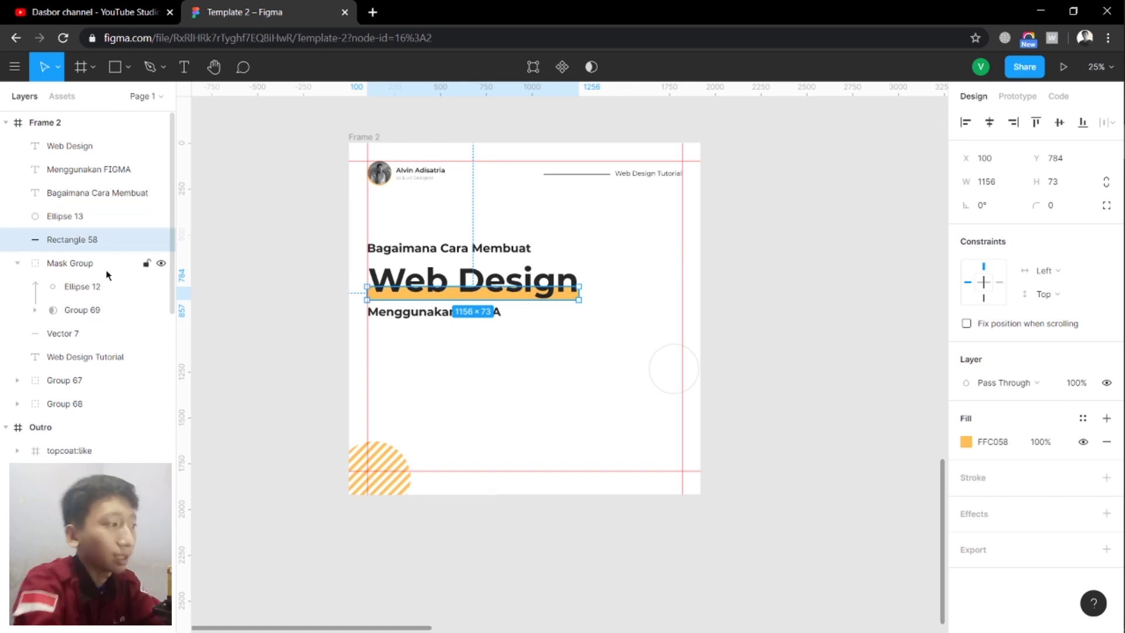
pyautogui.click(478, 412)
pyautogui.scroll(3, 478, 412)
pyautogui.scroll(2, 479, 430)
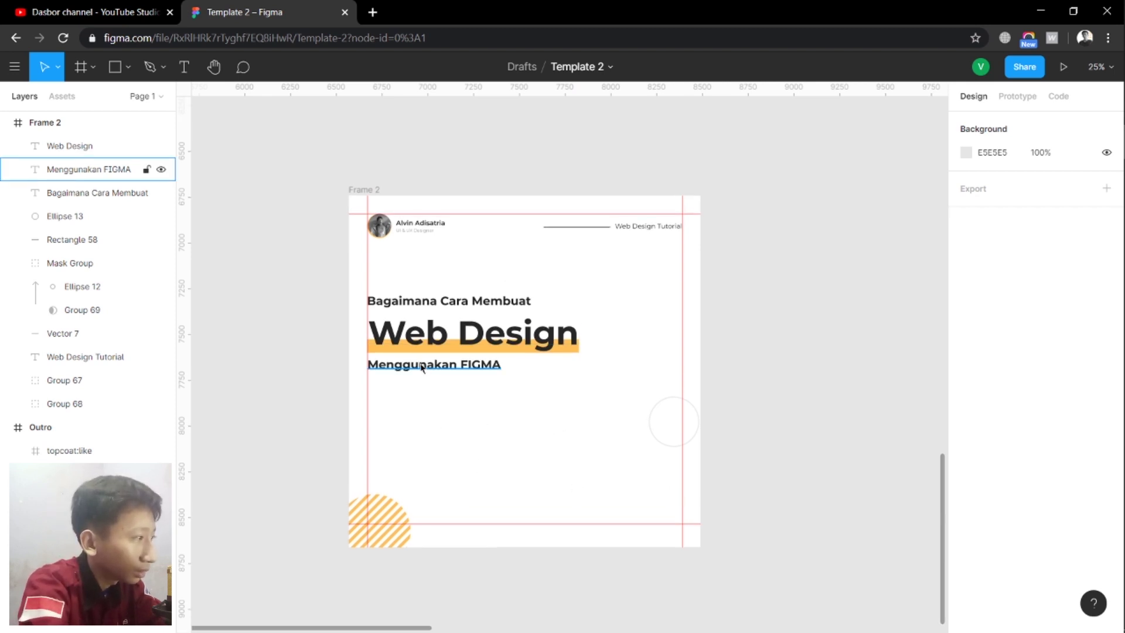
# Reposition the 'Menggunakan FIGMA' subtitle beneath the heading, checking the gap
pyautogui.moveTo(422, 368); pyautogui.dragTo(420, 378)
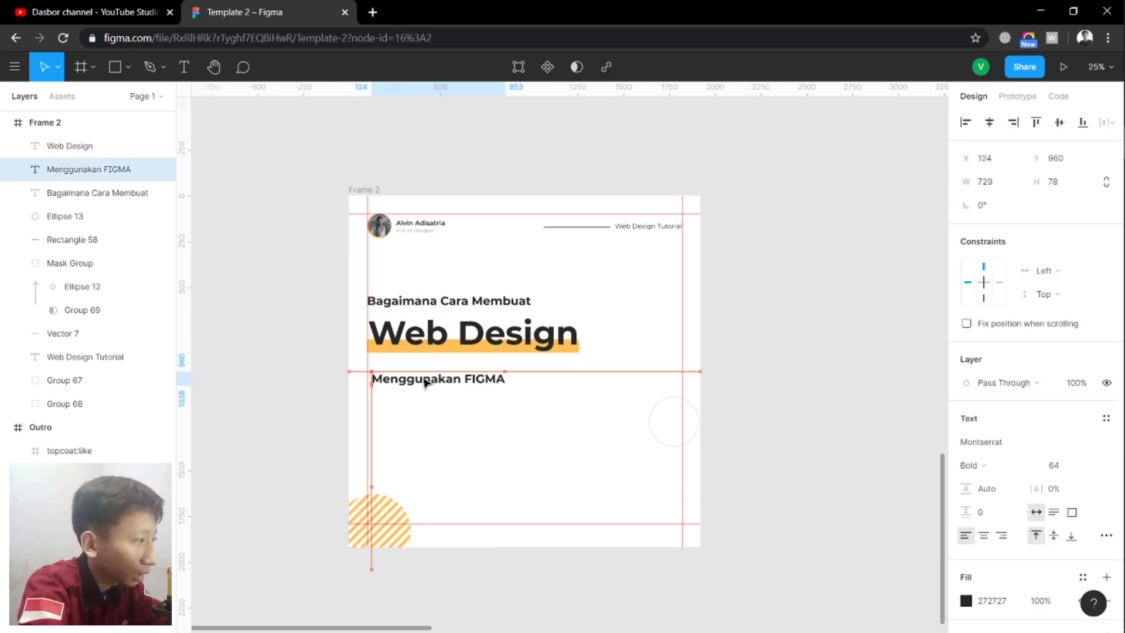
pyautogui.moveTo(420, 378); pyautogui.dragTo(422, 378)
pyautogui.press('alt')
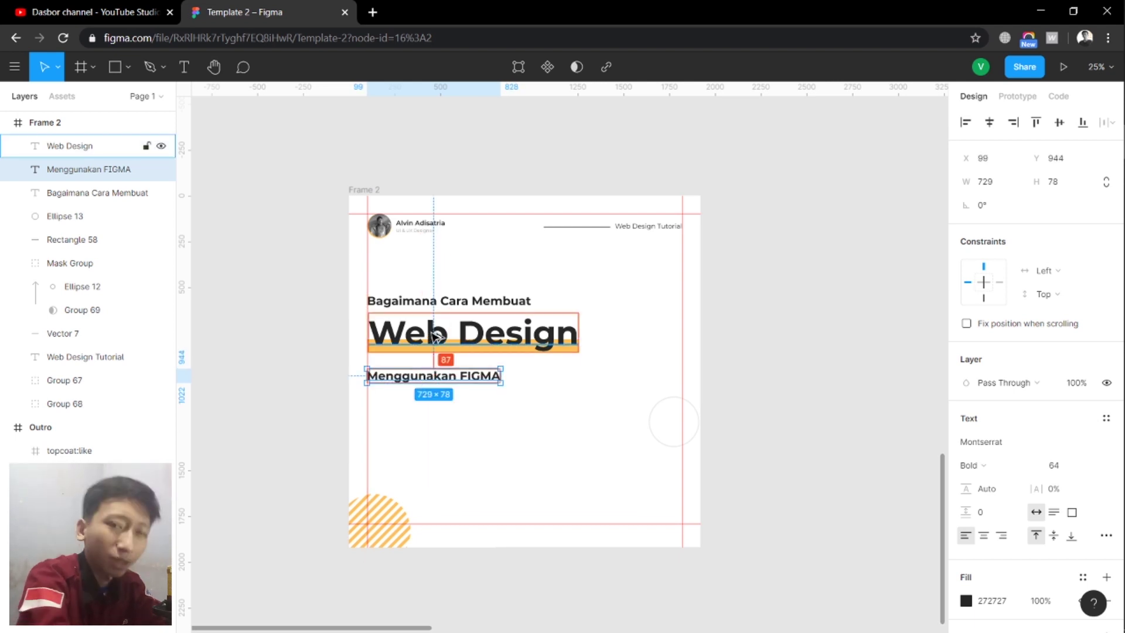
pyautogui.click(453, 425)
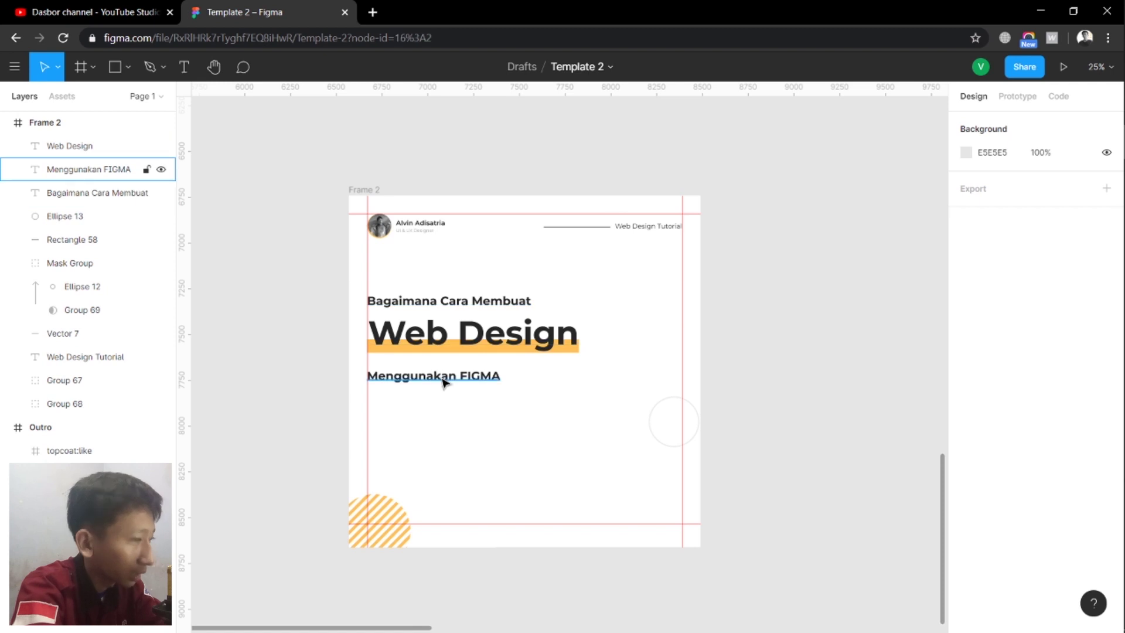
pyautogui.moveTo(444, 382); pyautogui.dragTo(444, 384)
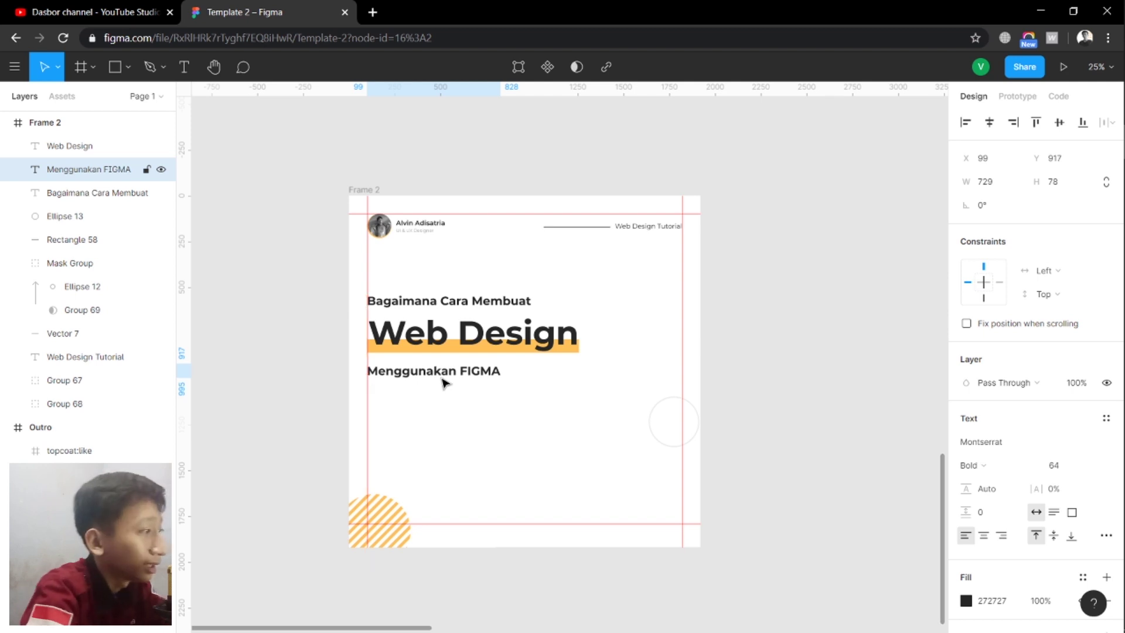
# Group the three title lines and orange bar and centre the group vertically in the frame
pyautogui.moveTo(460, 421); pyautogui.dragTo(418, 374)
pyautogui.moveTo(415, 491)
pyautogui.mouseDown()
pyautogui.moveTo(419, 302)
pyautogui.moveTo(415, 392)
pyautogui.mouseUp()
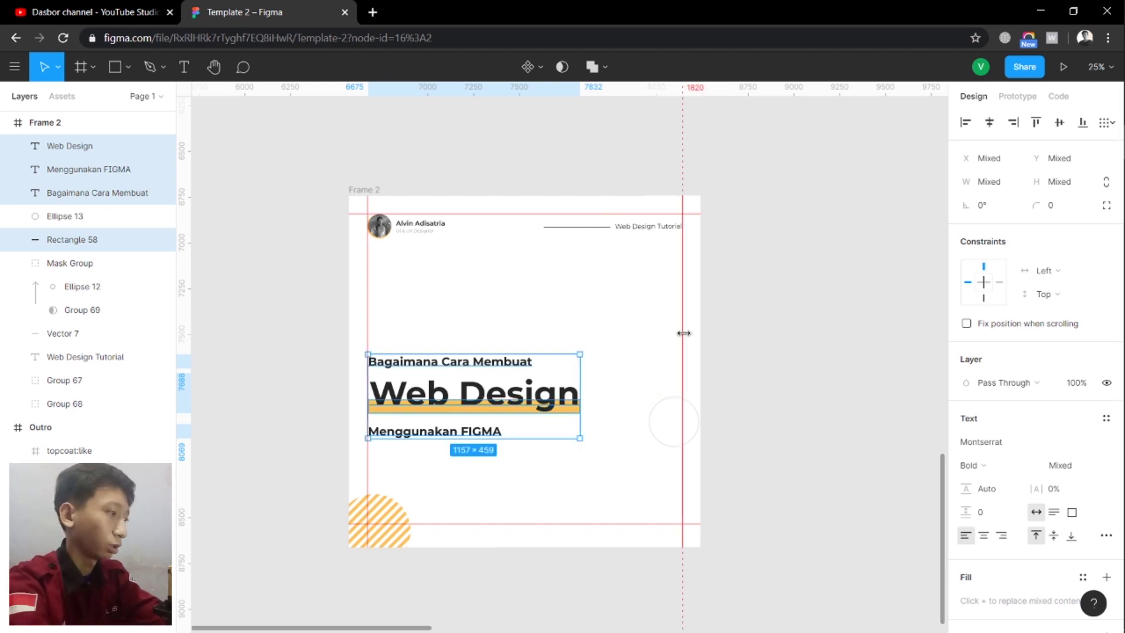
pyautogui.hotkey('ctrl', 'g')
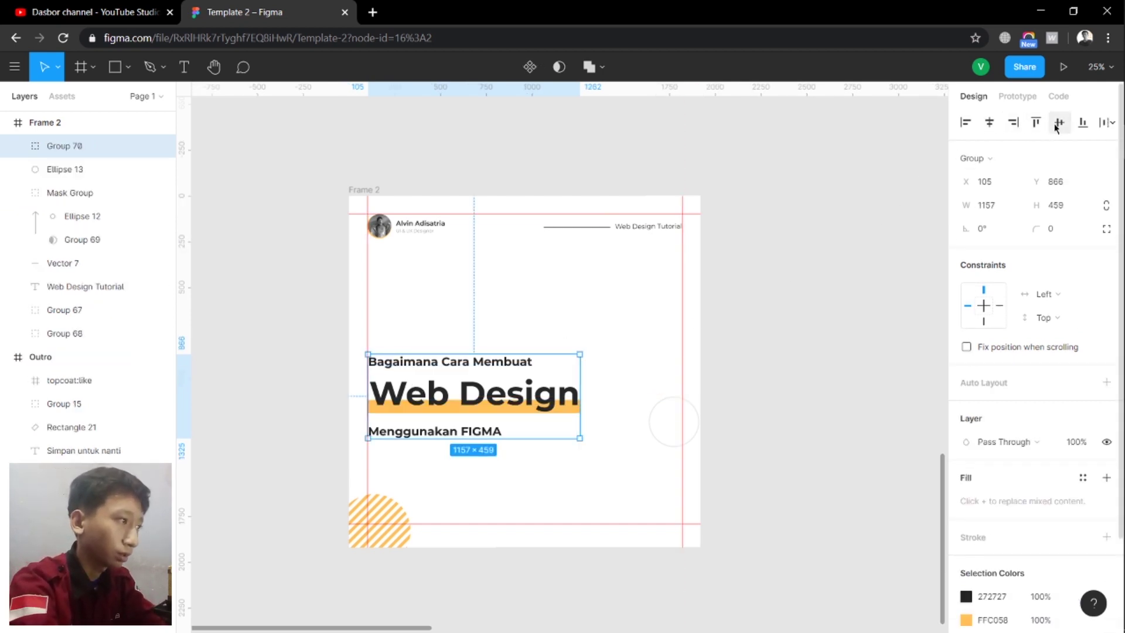
pyautogui.click(1059, 122)
pyautogui.click(794, 226)
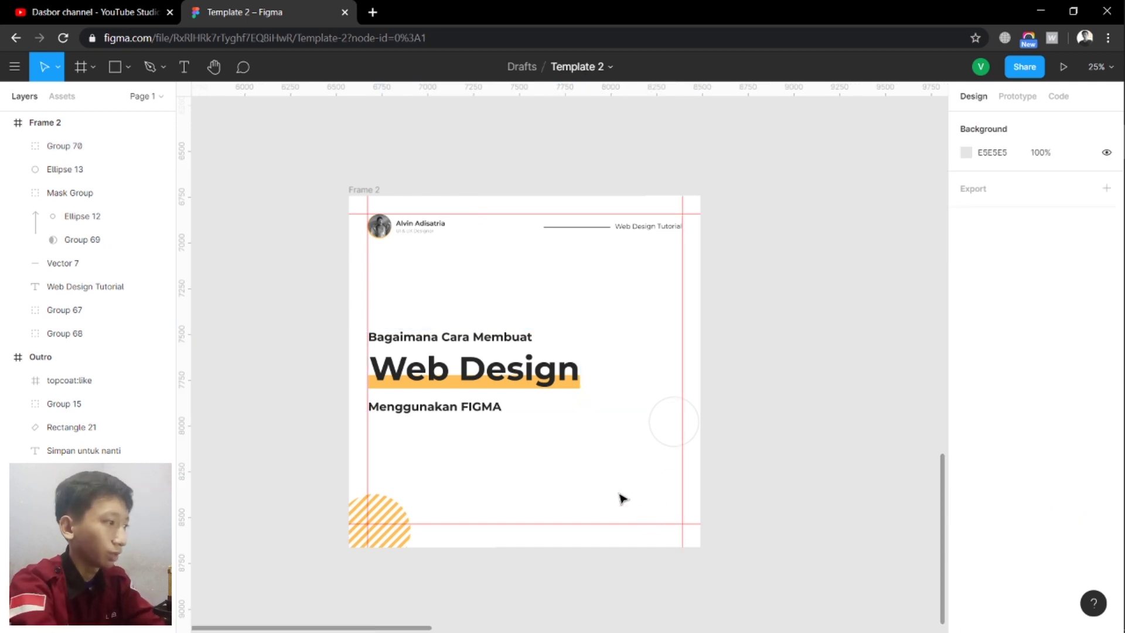
pyautogui.scroll(2, 621, 497)
pyautogui.scroll(-7, 621, 484)
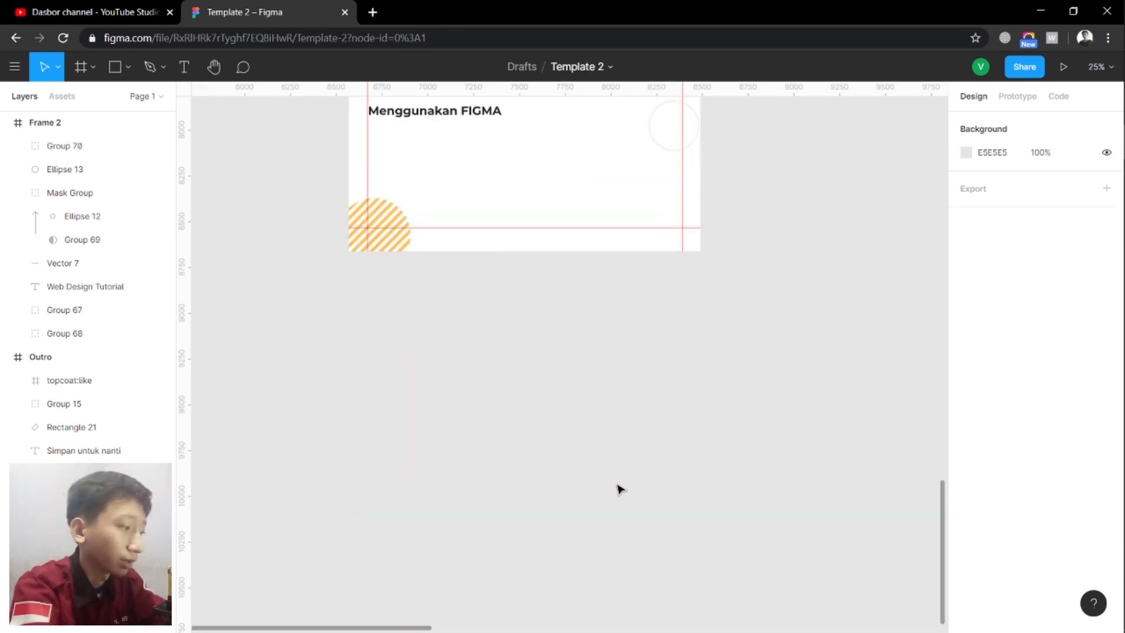
pyautogui.press('r')
pyautogui.scroll(1, 645, 226)
pyautogui.scroll(1, 662, 240)
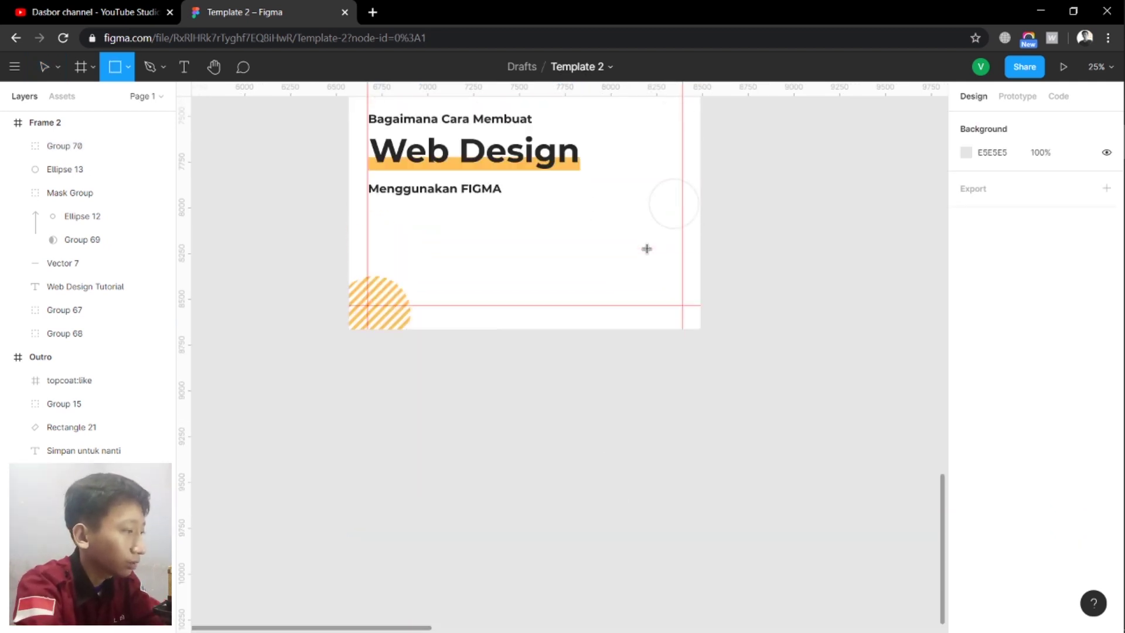
# Draw an arrow path with a shaft and slanted head near the frame's bottom right
pyautogui.press('p')
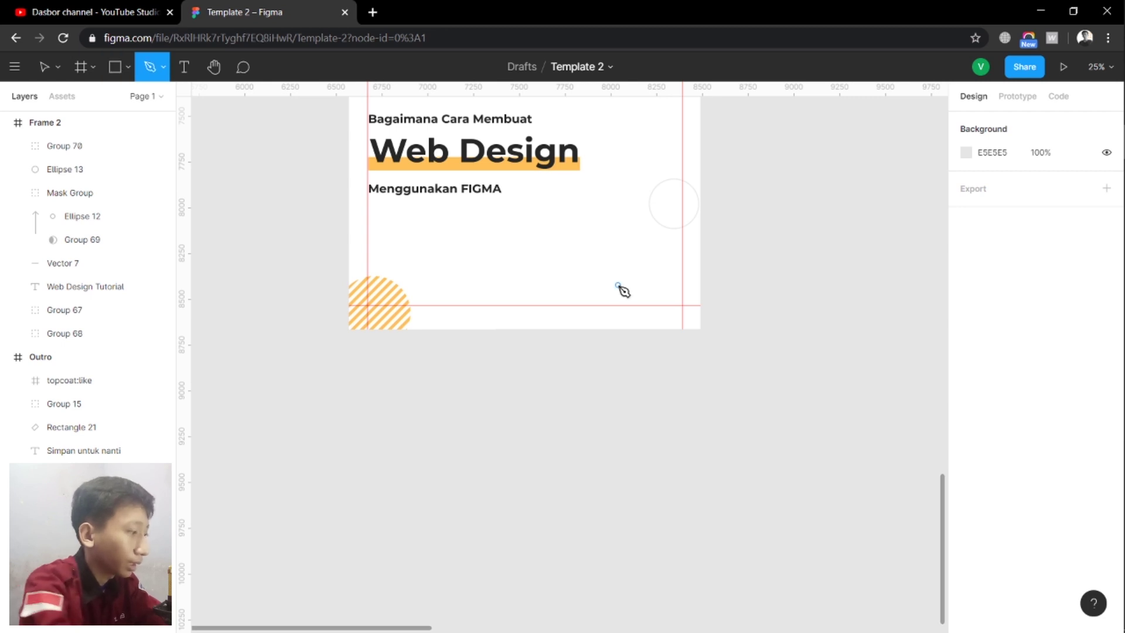
pyautogui.click(626, 285)
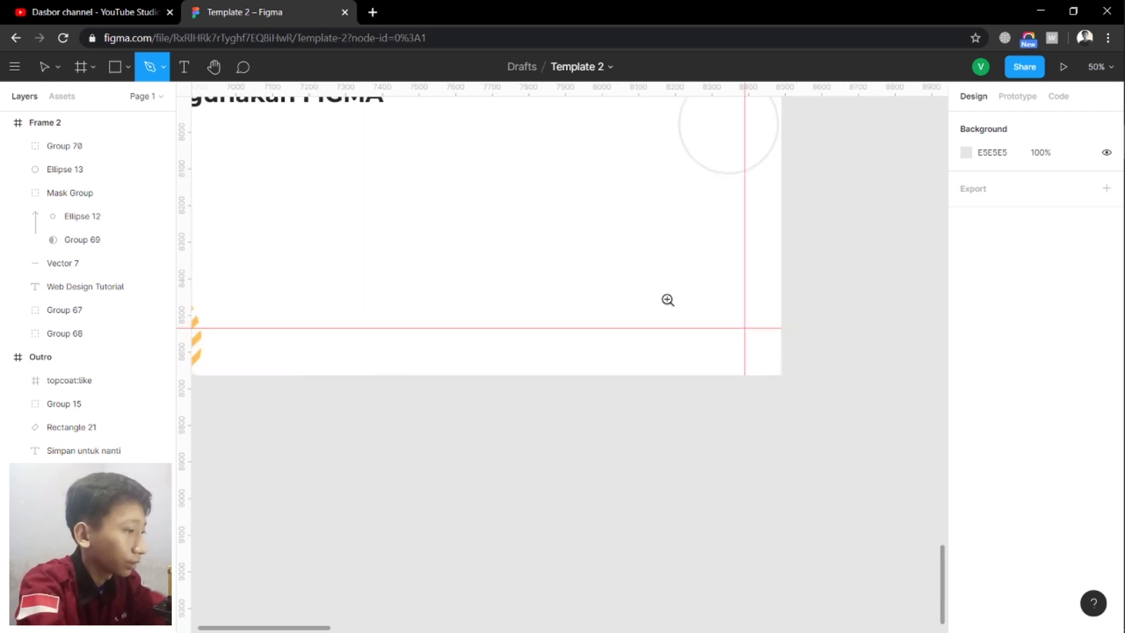
pyautogui.click(599, 310)
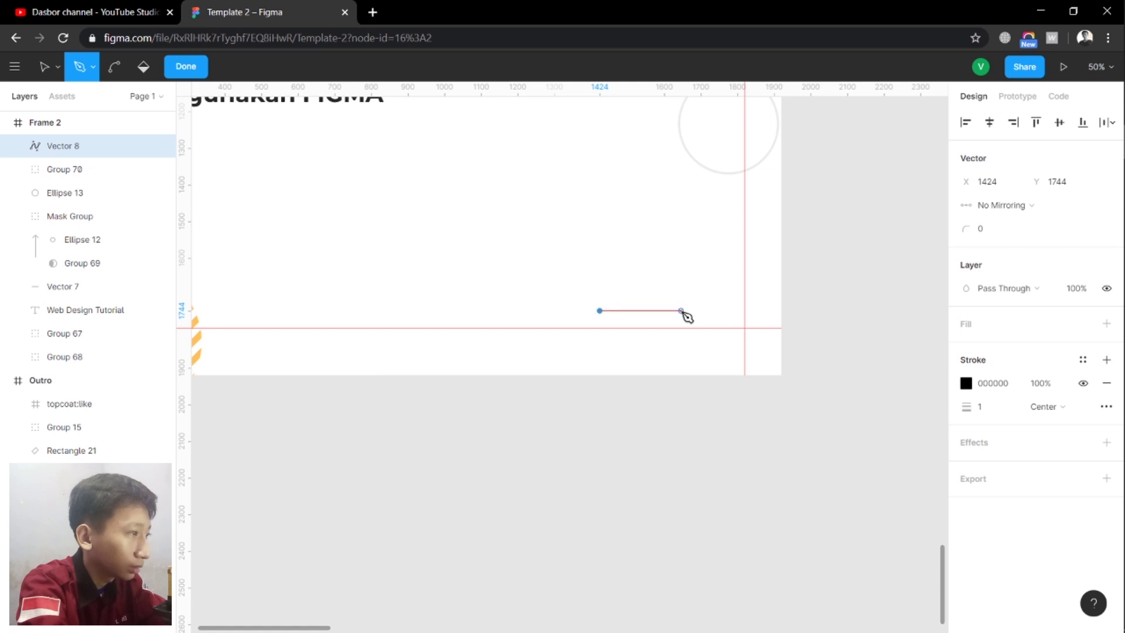
pyautogui.click(681, 311)
pyautogui.click(667, 298)
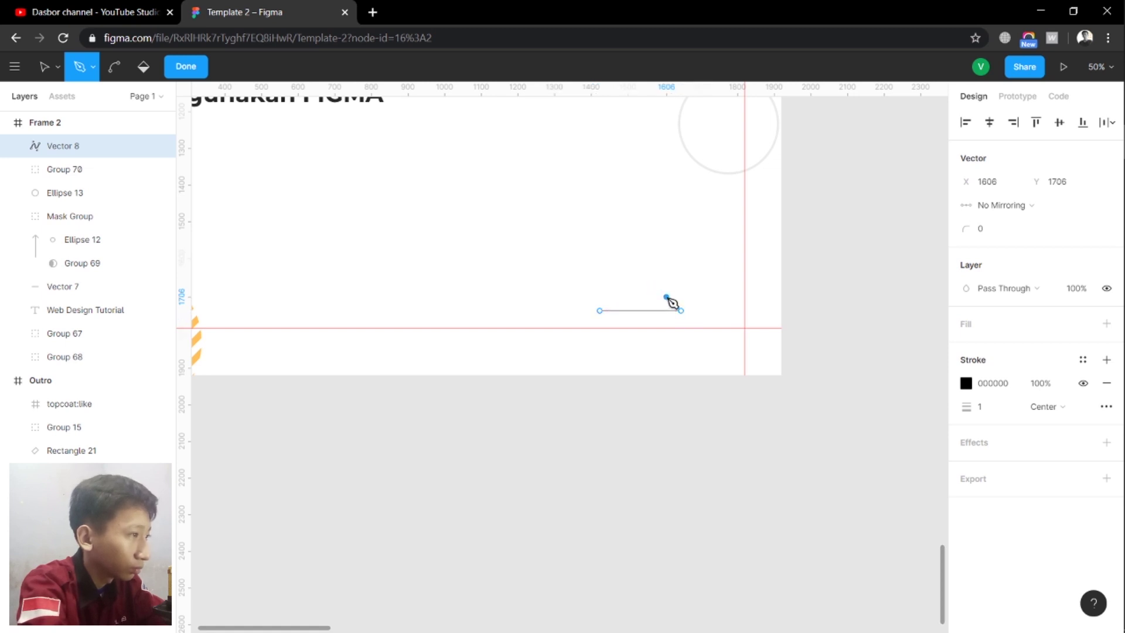
pyautogui.press('Escape')
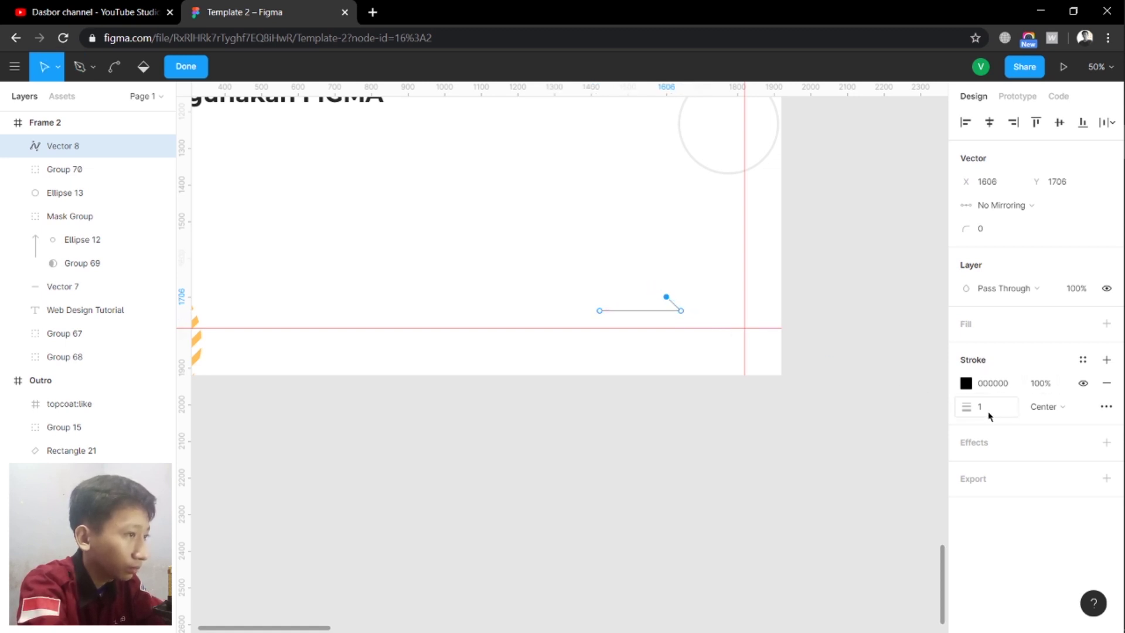
# Give the arrow a stroke weight of 12 in dark grey 272727
pyautogui.click(961, 406)
pyautogui.write('20')
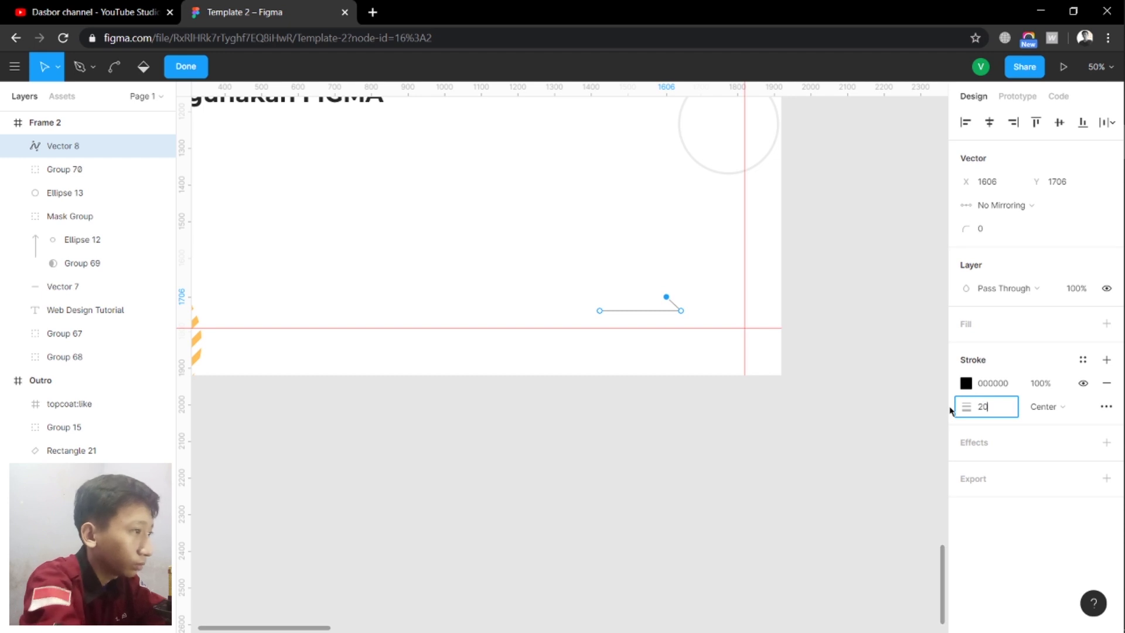
pyautogui.press('Return')
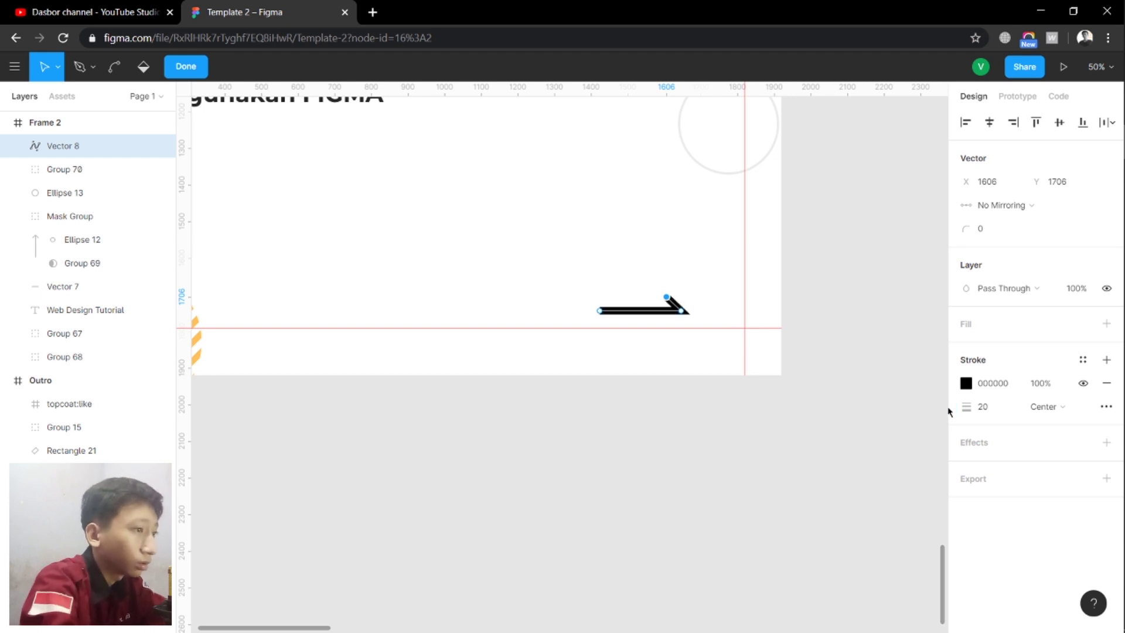
pyautogui.click(996, 410)
pyautogui.write('2')
pyautogui.press('Return')
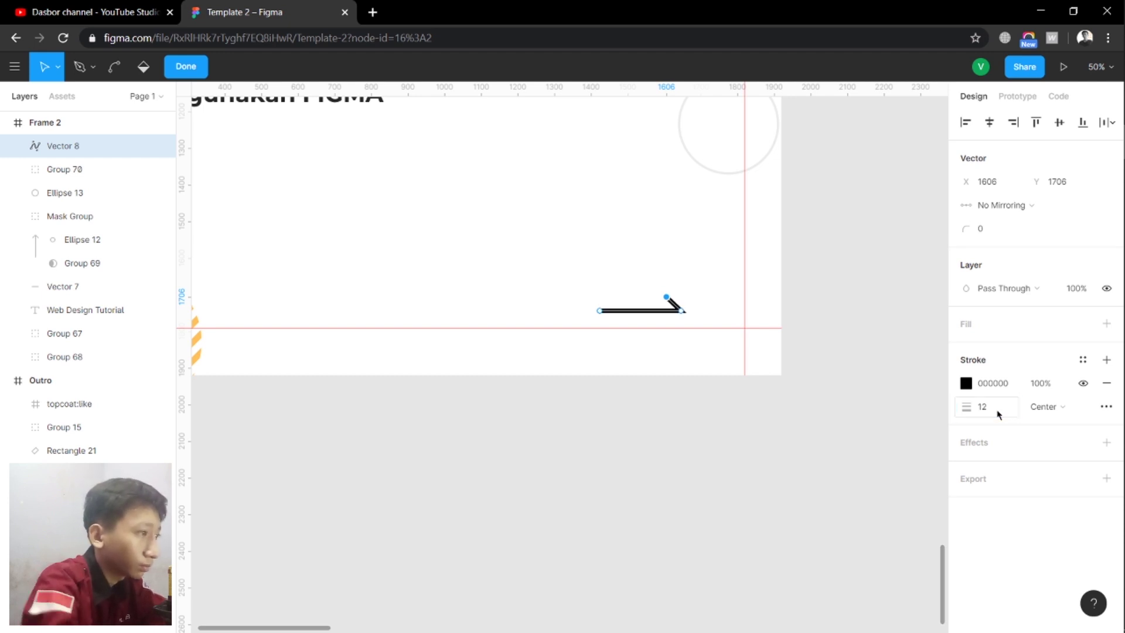
pyautogui.click(965, 385)
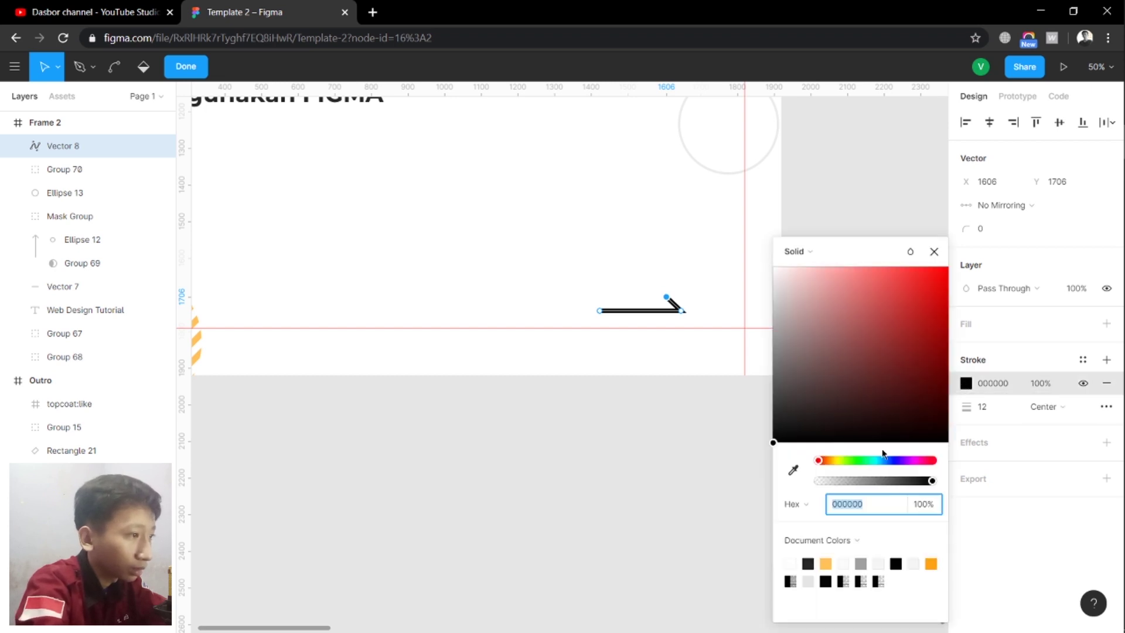
pyautogui.click(809, 562)
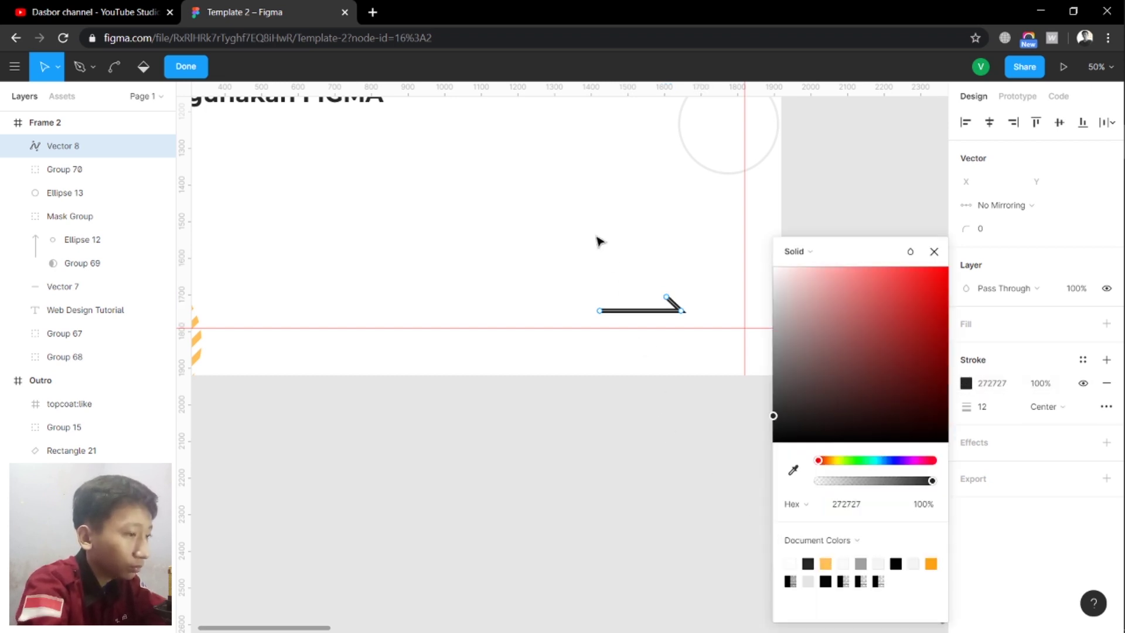
pyautogui.press('Escape')
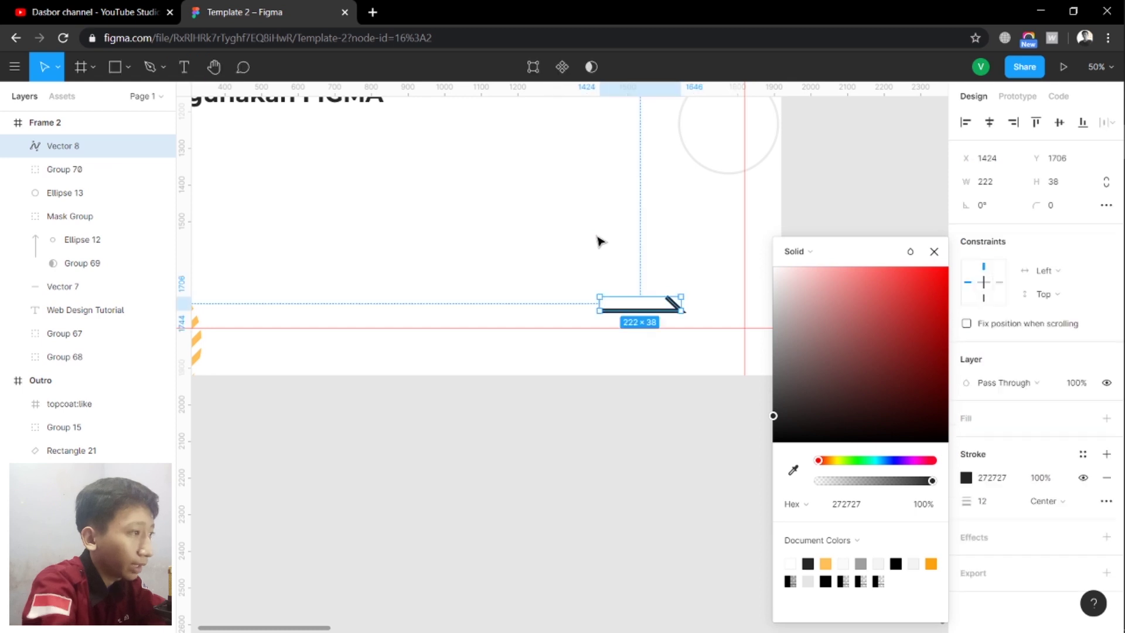
pyautogui.click(595, 285)
# Duplicate the arrow just below itself
pyautogui.click(677, 315)
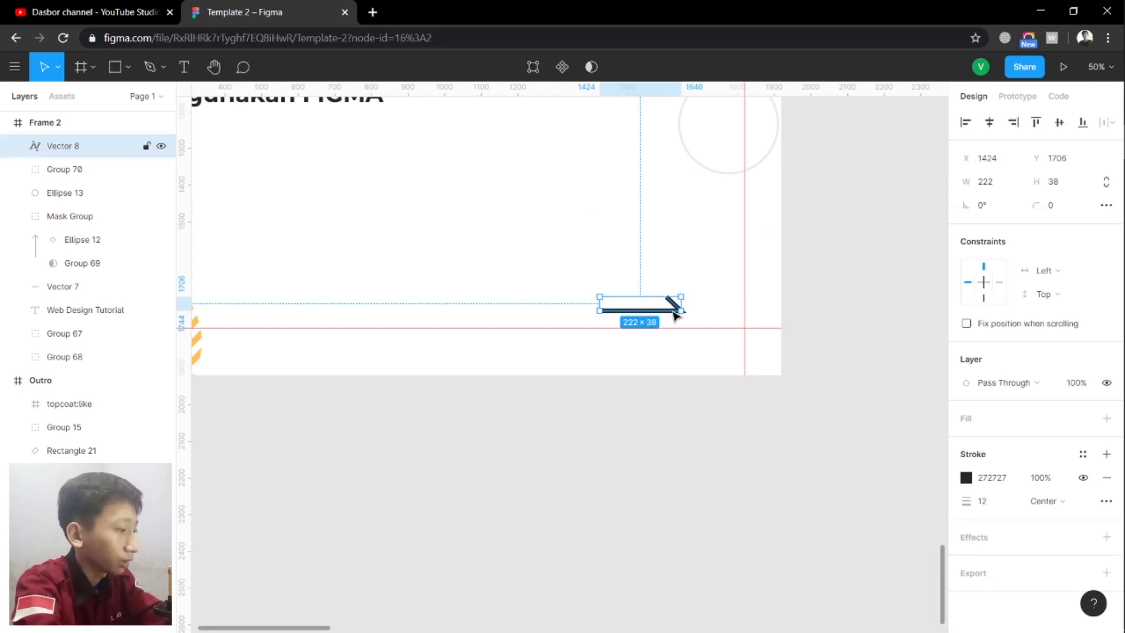
pyautogui.press('c')
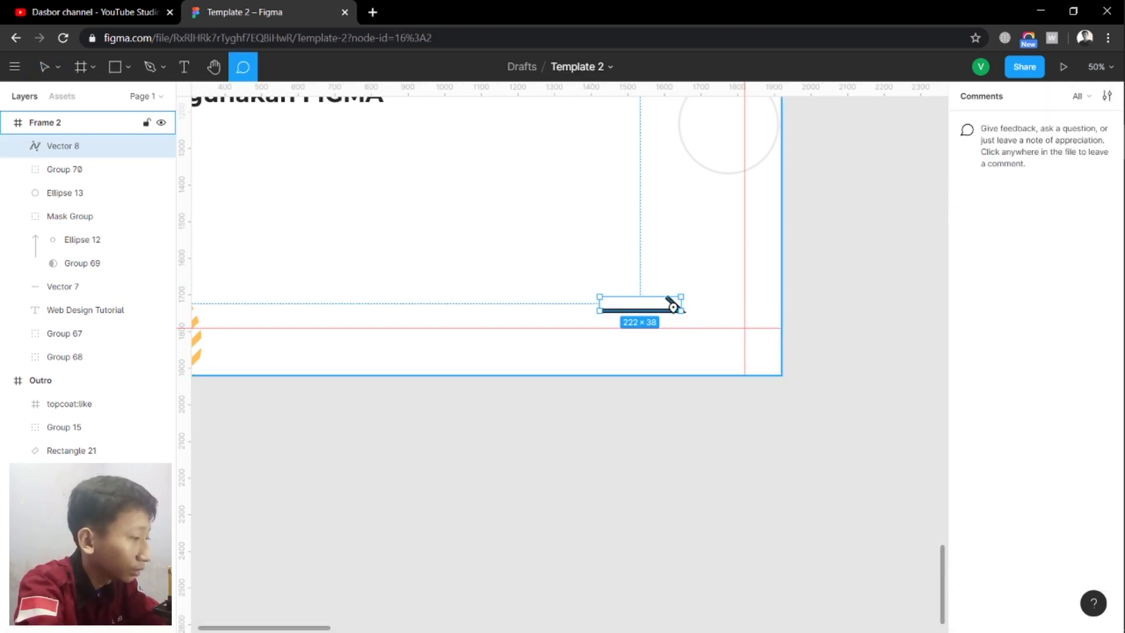
pyautogui.press('v')
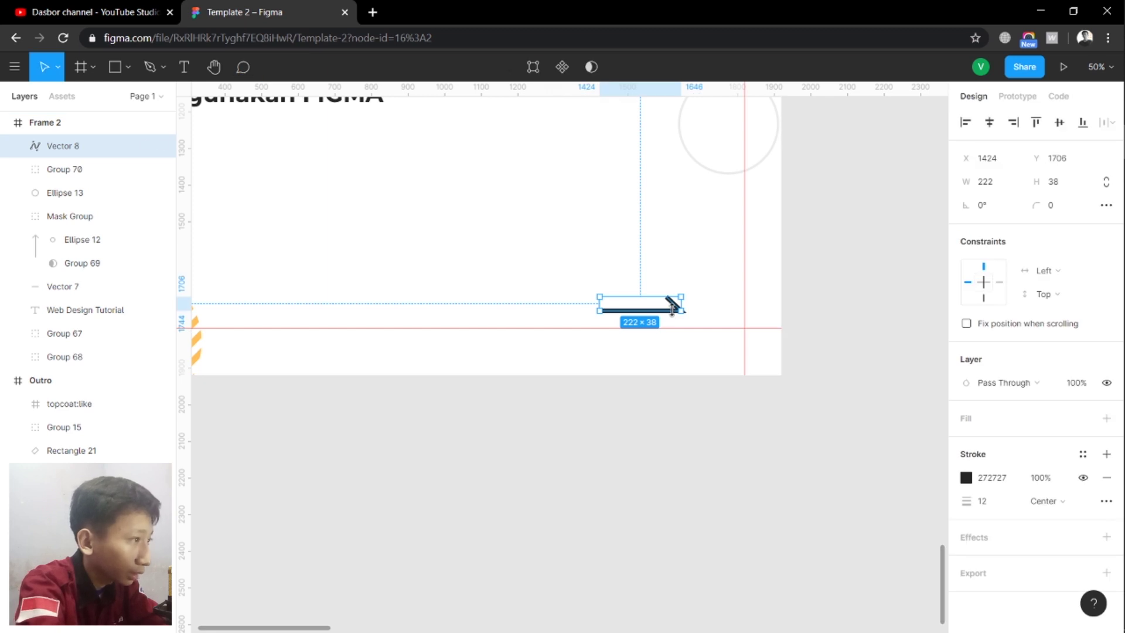
pyautogui.moveTo(673, 310); pyautogui.dragTo(680, 321)
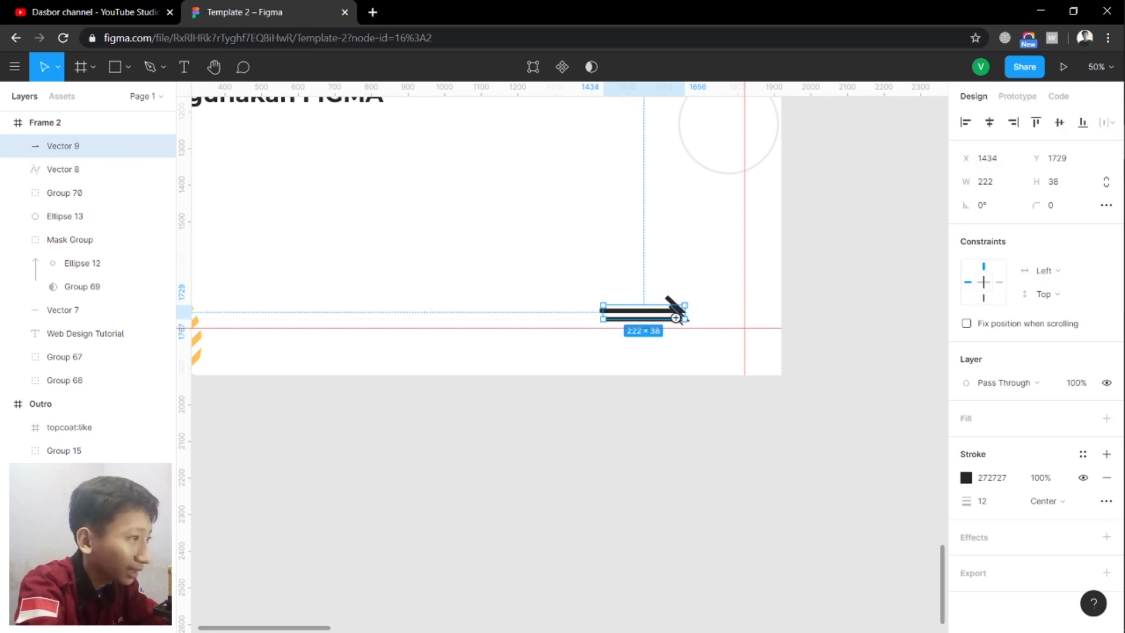
# Delete the copy's arrowhead point to leave a straight line aligned left with the arrow
pyautogui.scroll(3, 676, 318)
pyautogui.doubleClick(673, 324)
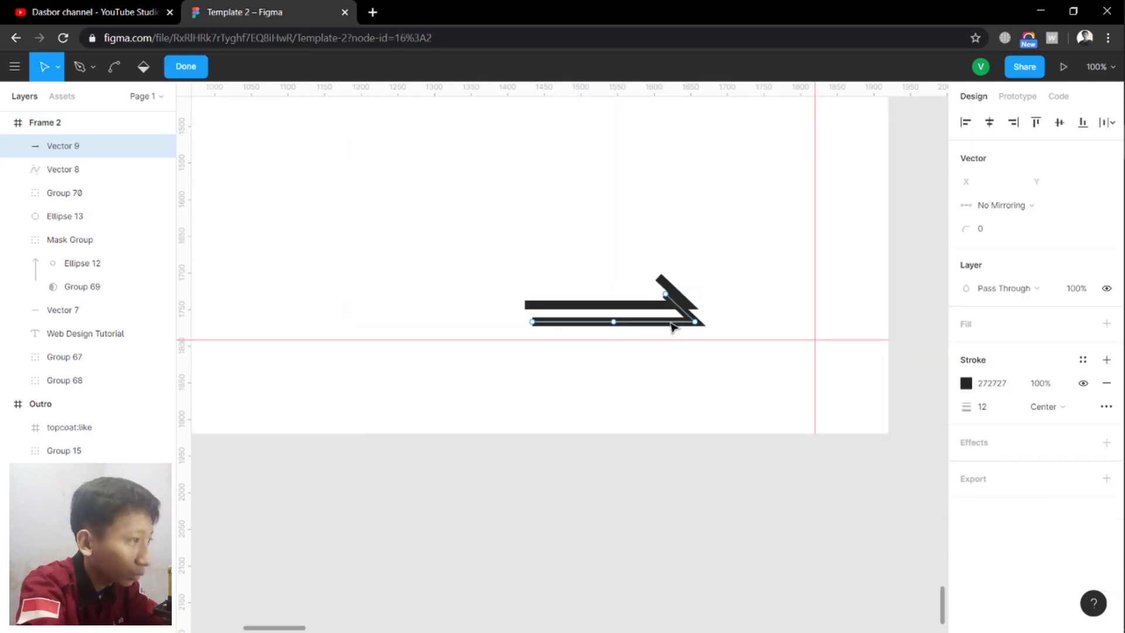
pyautogui.click(667, 296)
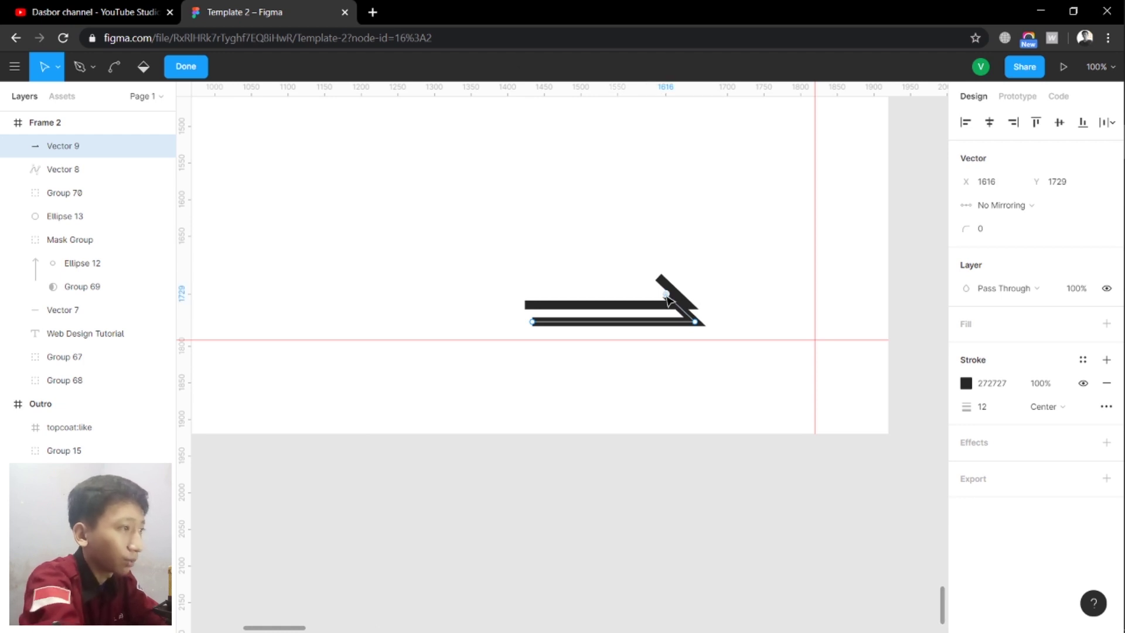
pyautogui.press('Delete')
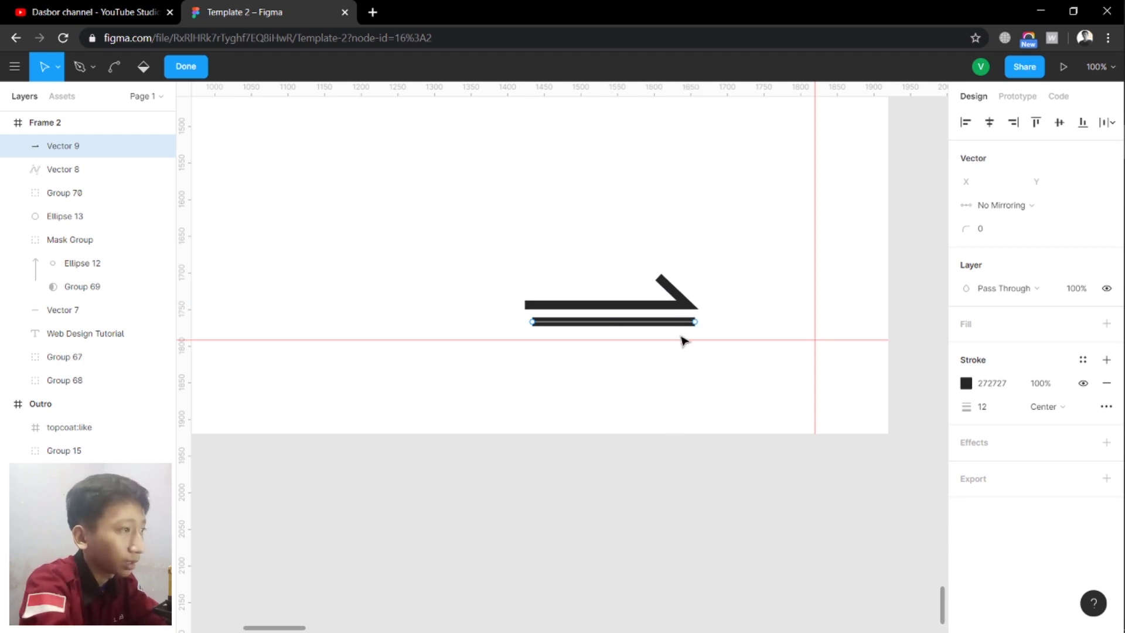
pyautogui.press('Escape')
pyautogui.moveTo(664, 325); pyautogui.dragTo(654, 326)
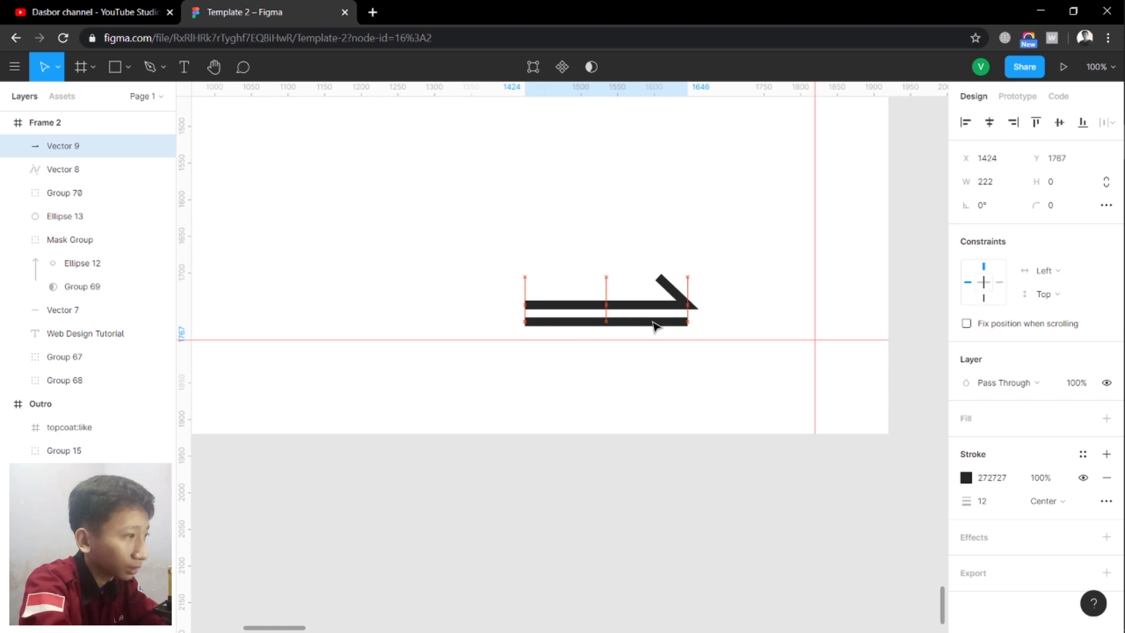
# Make the straight line orange FFC058 with stroke weight 6
pyautogui.click(966, 477)
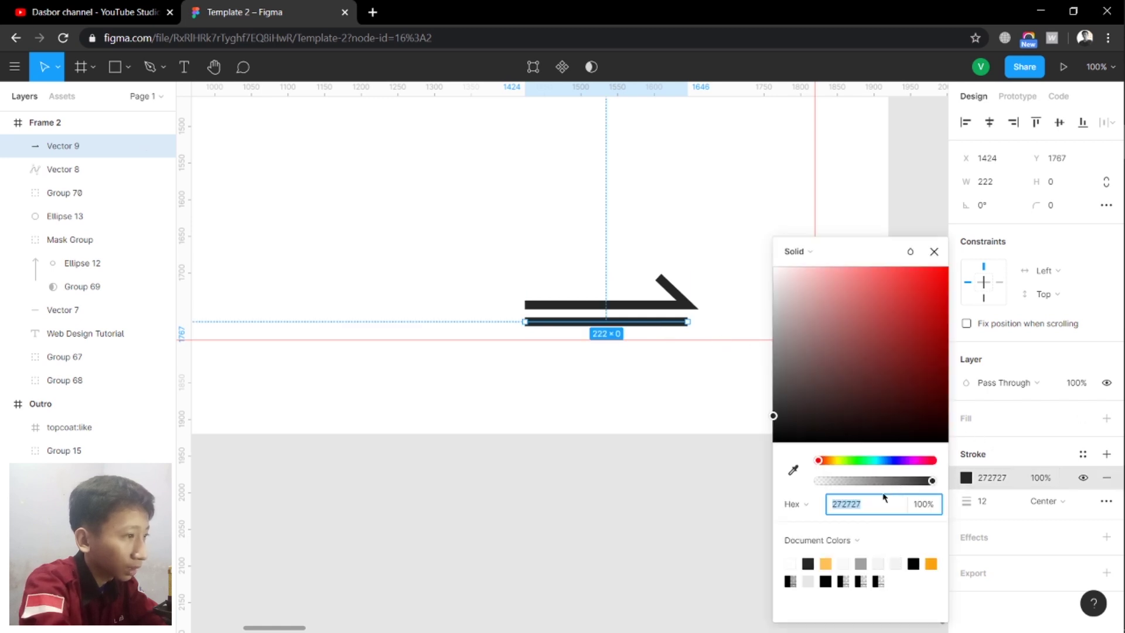
pyautogui.click(826, 564)
pyautogui.click(448, 233)
pyautogui.click(534, 321)
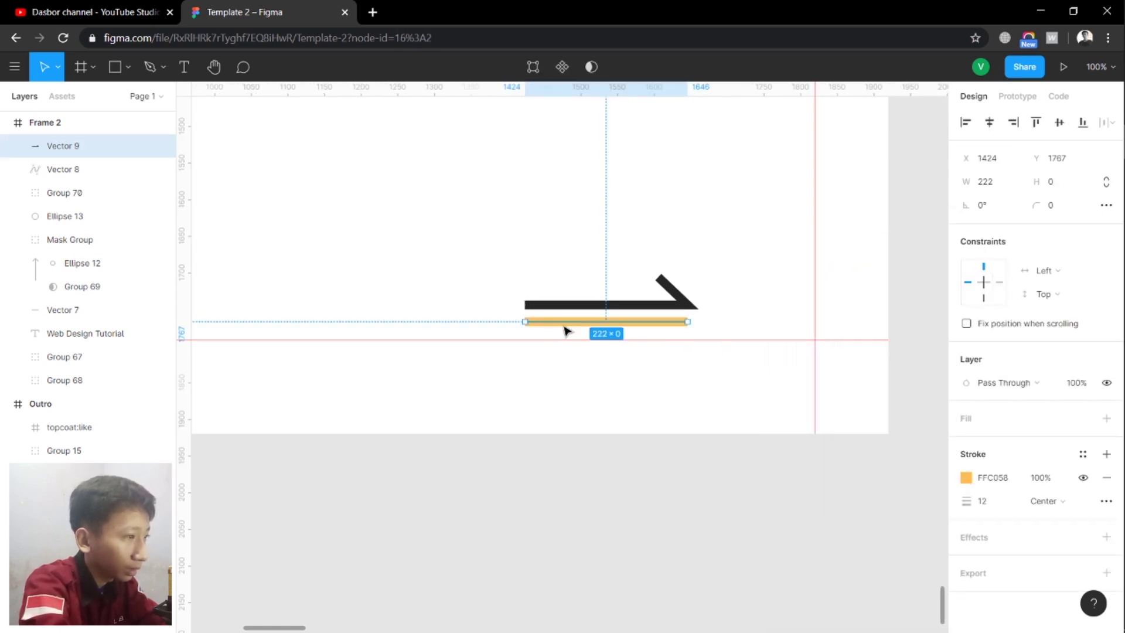
pyautogui.click(990, 508)
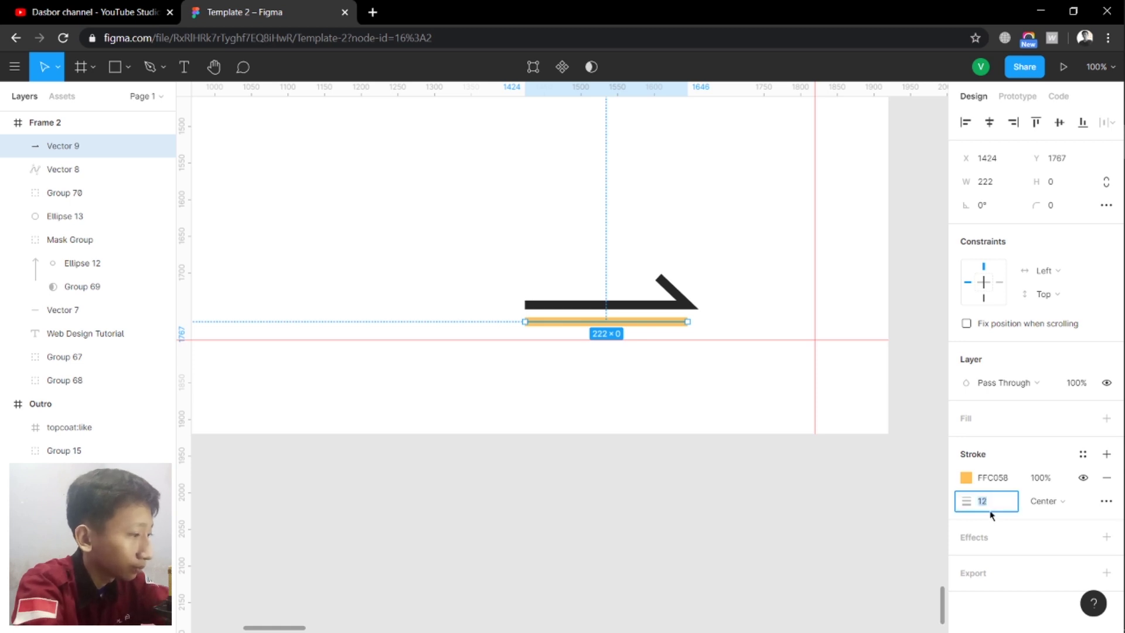
pyautogui.write('6')
pyautogui.press('Return')
pyautogui.click(698, 258)
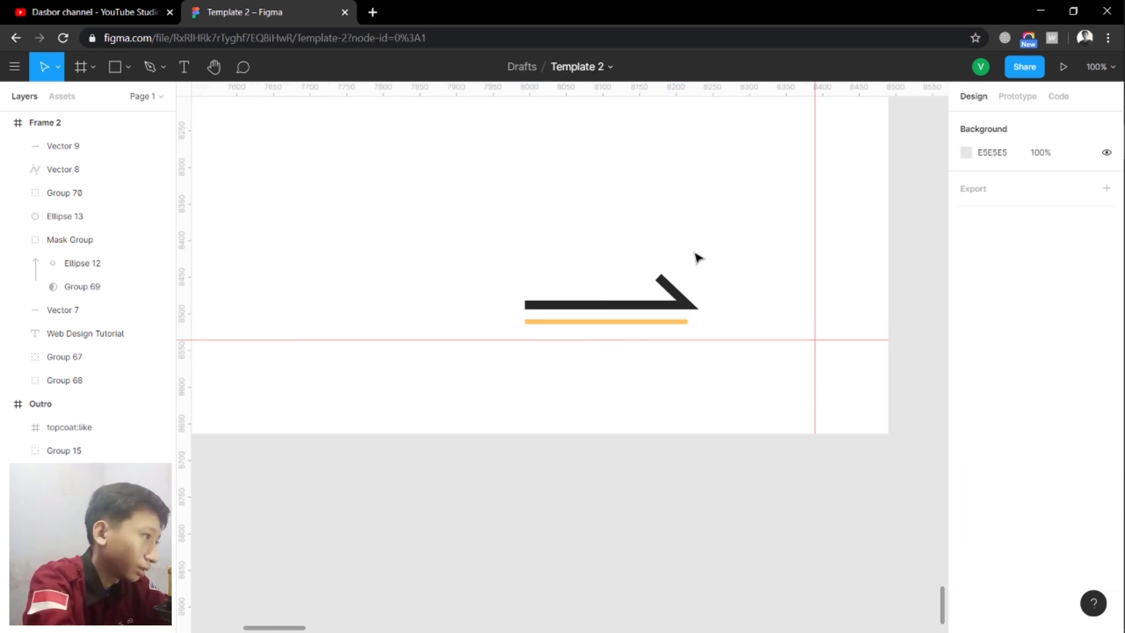
pyautogui.scroll(2, 701, 258)
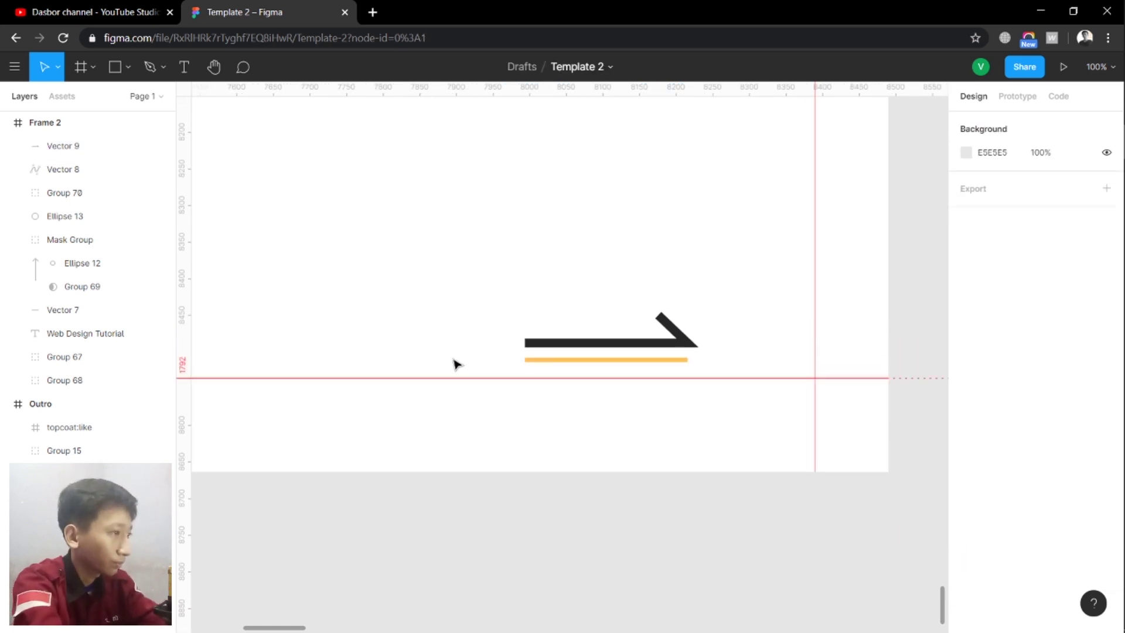
pyautogui.moveTo(474, 299); pyautogui.dragTo(611, 364)
# Add a Regular-weight 'Swipe' text label just left of the arrow
pyautogui.click(311, 269)
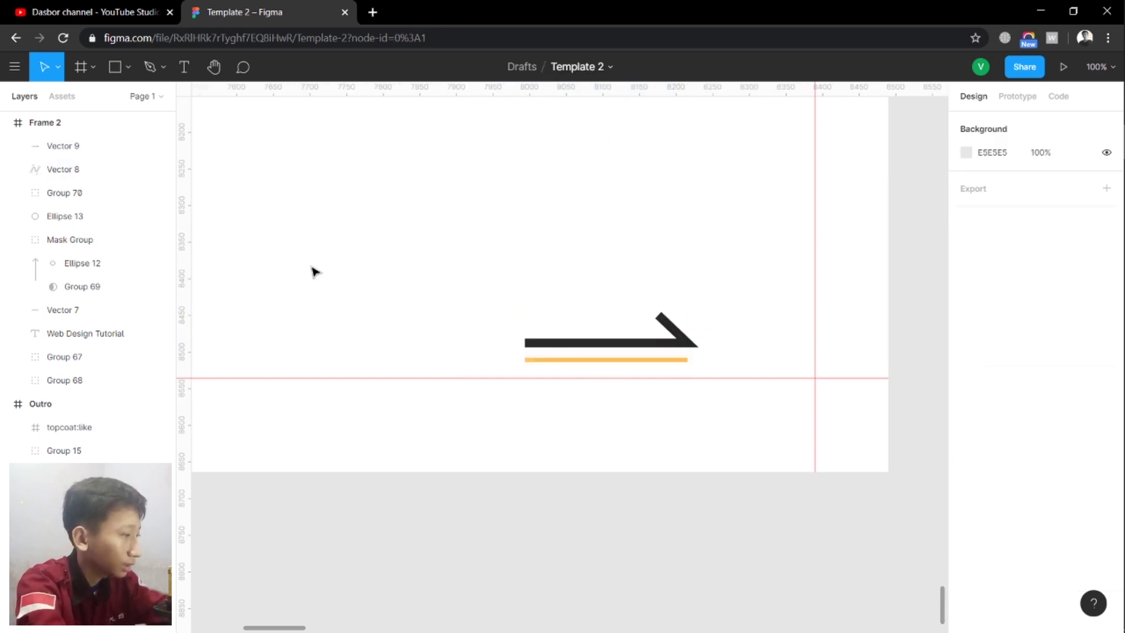
pyautogui.press('t')
pyautogui.click(291, 303)
pyautogui.write('S')
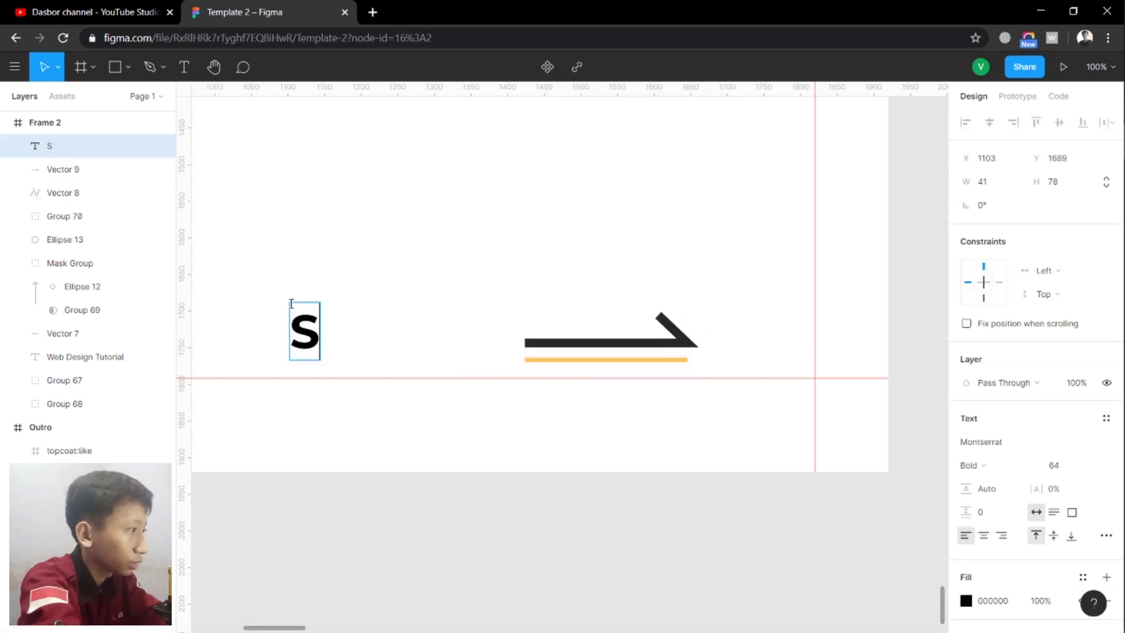
pyautogui.write('wipe')
pyautogui.hotkey('ctrl', 'a')
pyautogui.hotkey('ctrl', 'b')
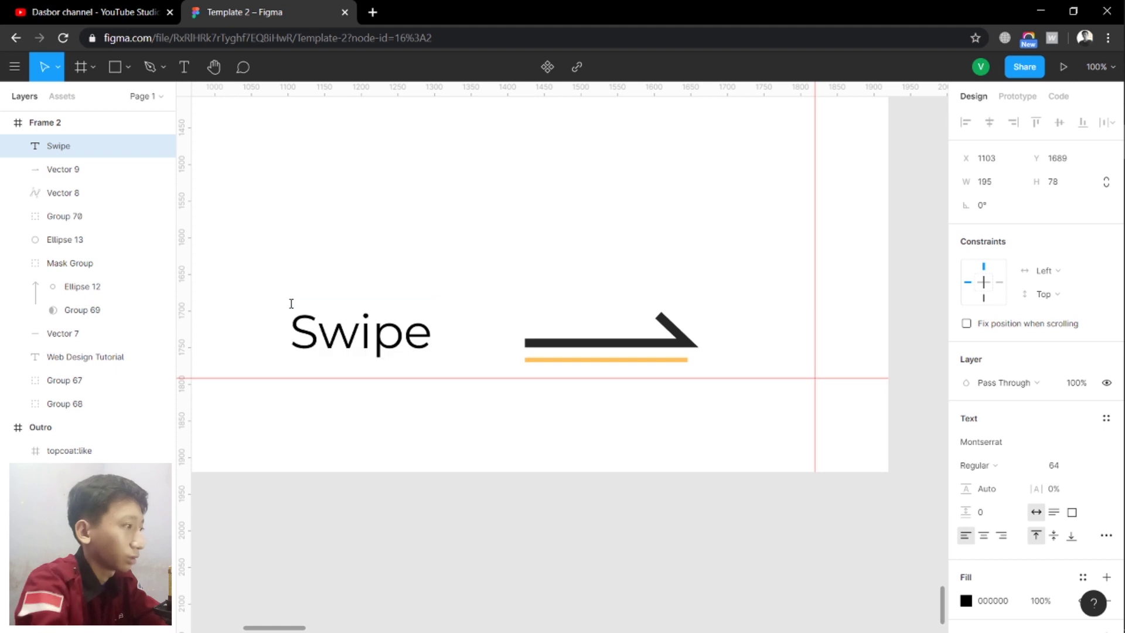
pyautogui.press('Escape')
pyautogui.moveTo(400, 327); pyautogui.dragTo(453, 345)
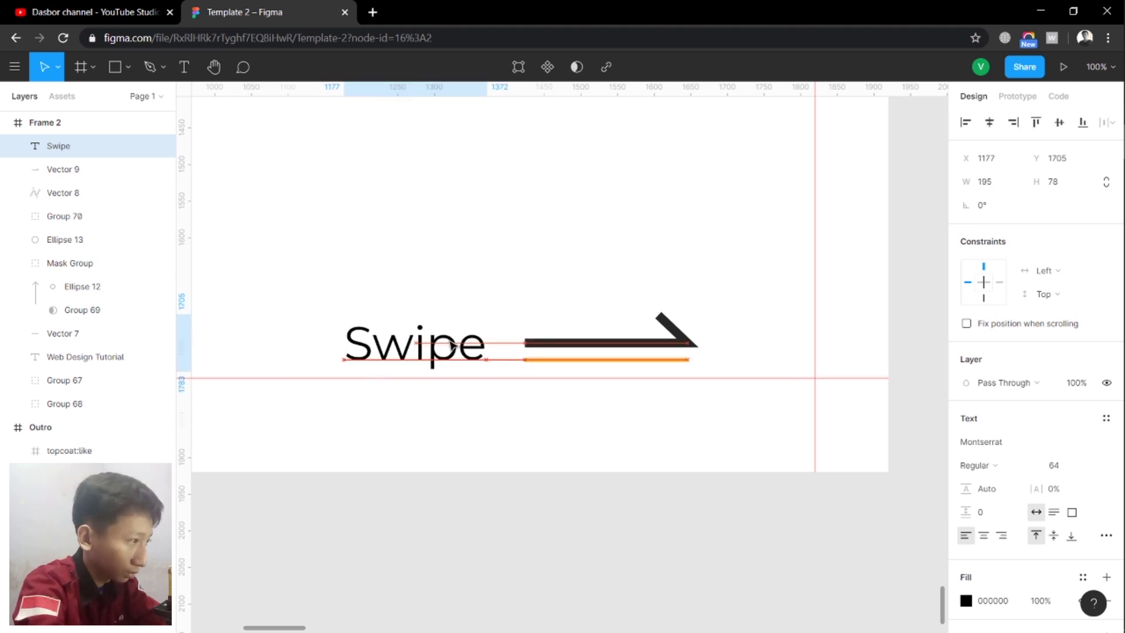
pyautogui.click(233, 321)
# Group Swipe, the arrow and the orange line as Group 71 at the bottom-right margin
pyautogui.moveTo(233, 291)
pyautogui.mouseDown()
pyautogui.moveTo(716, 336)
pyautogui.moveTo(735, 352)
pyautogui.mouseUp()
pyautogui.hotkey('ctrl', 'g')
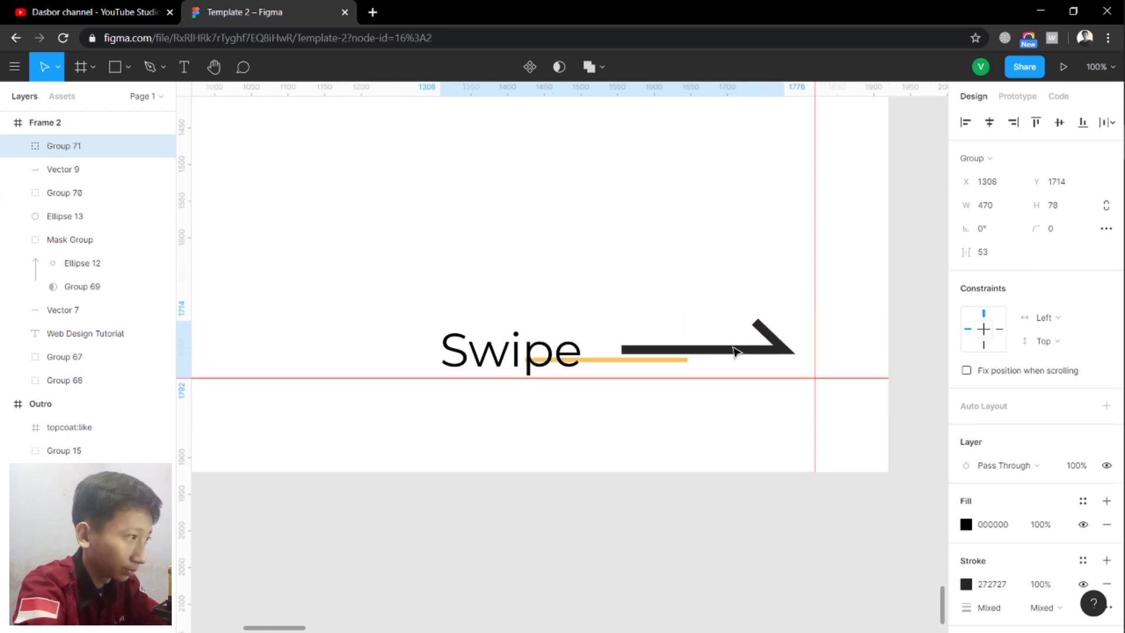
pyautogui.hotkey('ctrl', 'z')
pyautogui.click(664, 361)
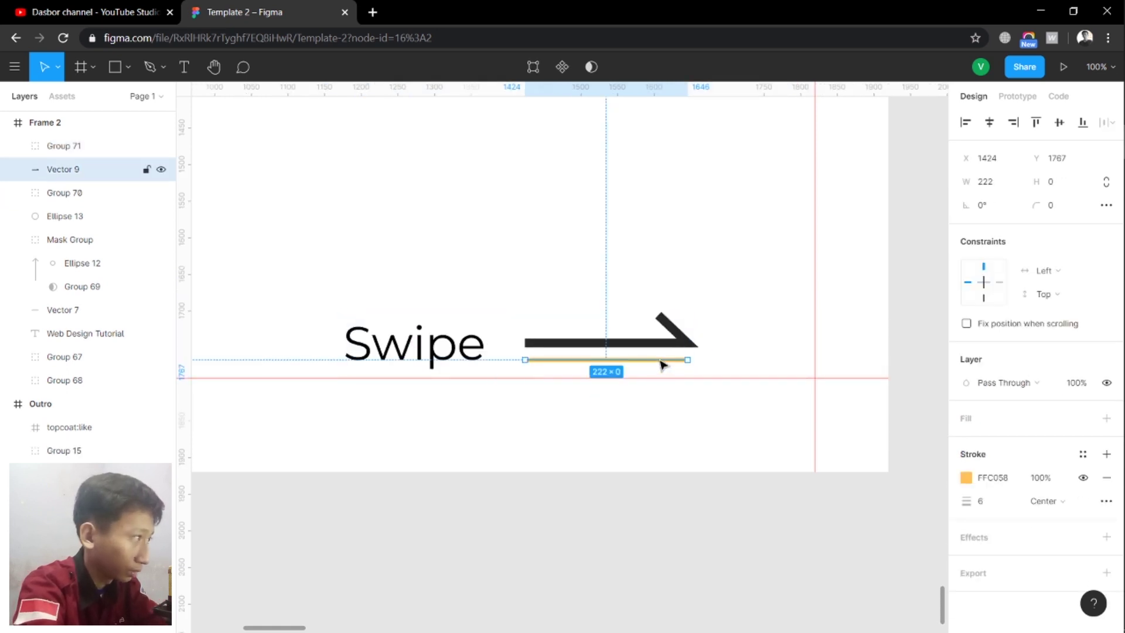
pyautogui.moveTo(95, 170); pyautogui.dragTo(99, 148)
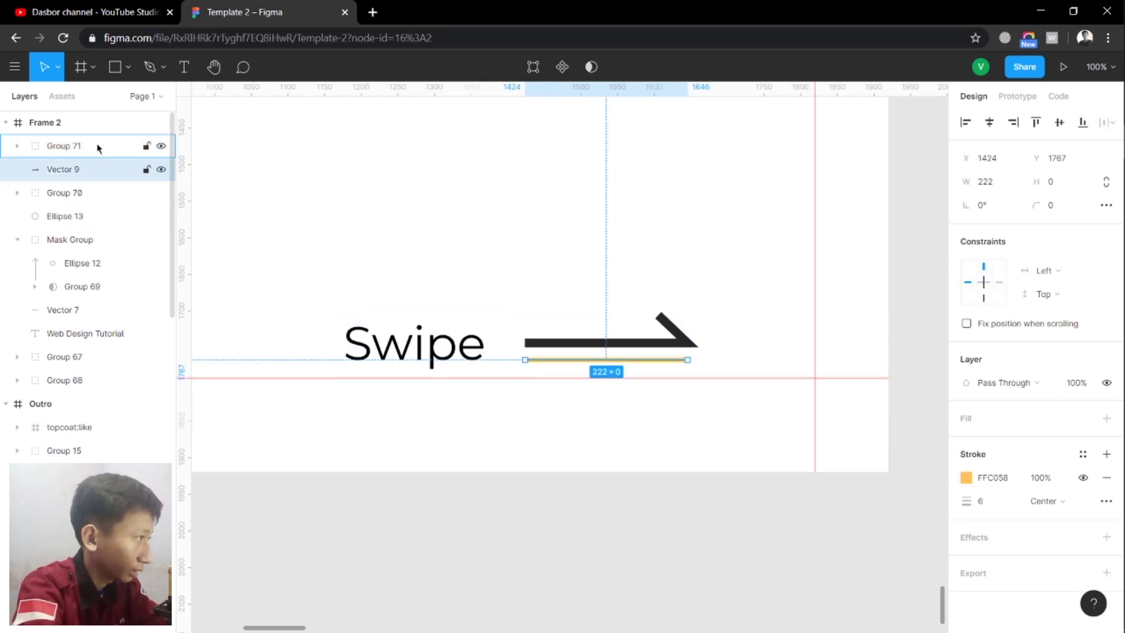
pyautogui.moveTo(389, 351); pyautogui.dragTo(504, 364)
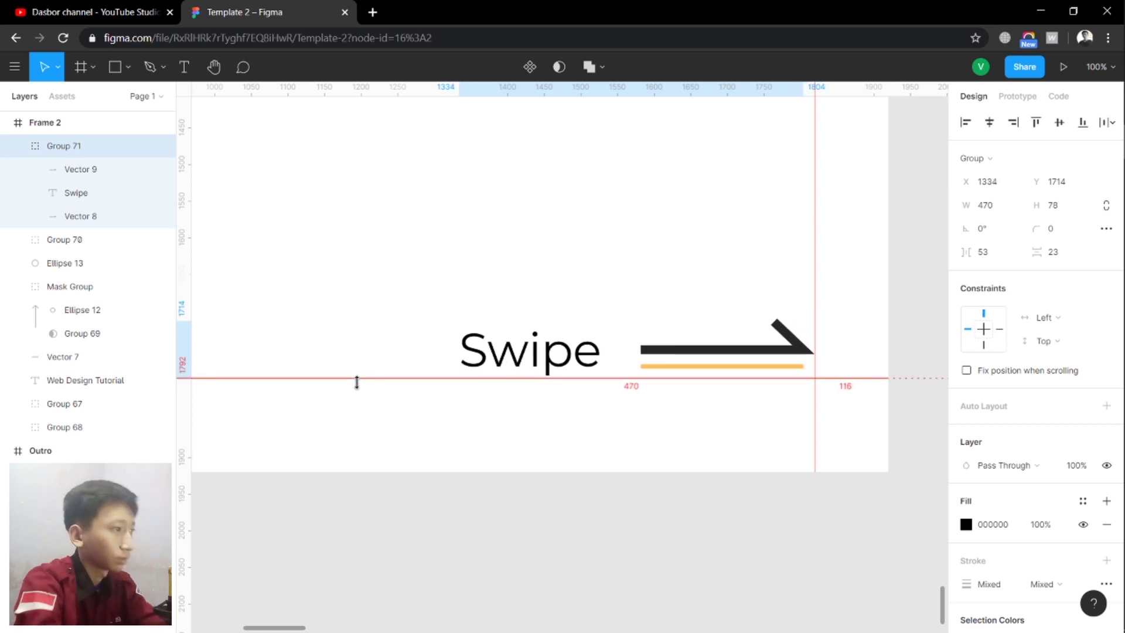
pyautogui.click(324, 307)
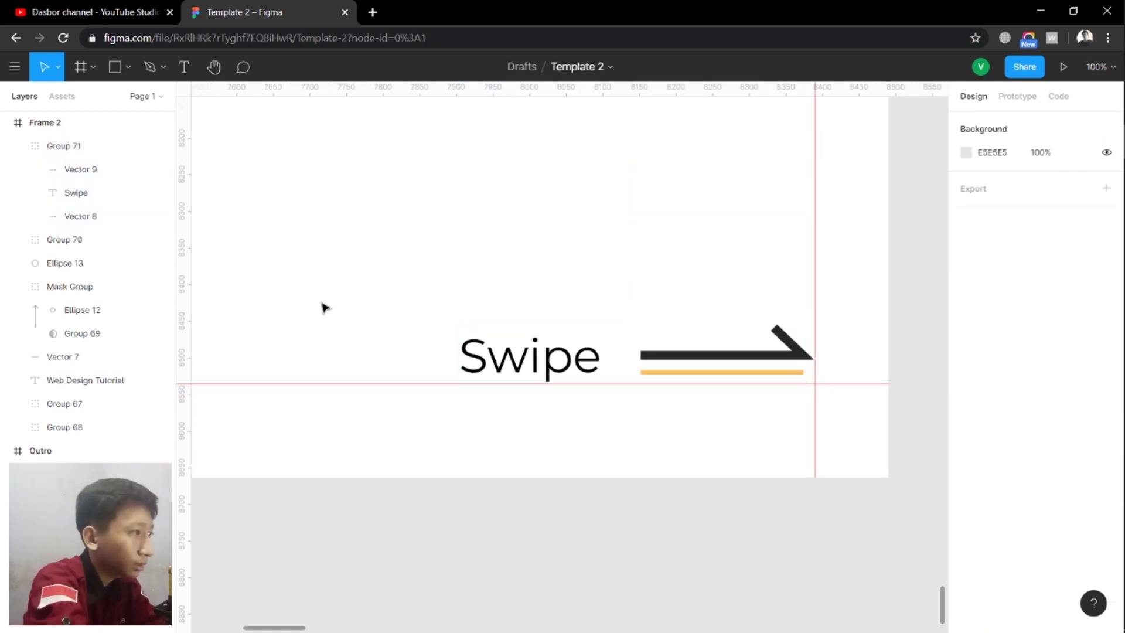
pyautogui.press('-')
pyautogui.press('-')
pyautogui.scroll(3, 465, 346)
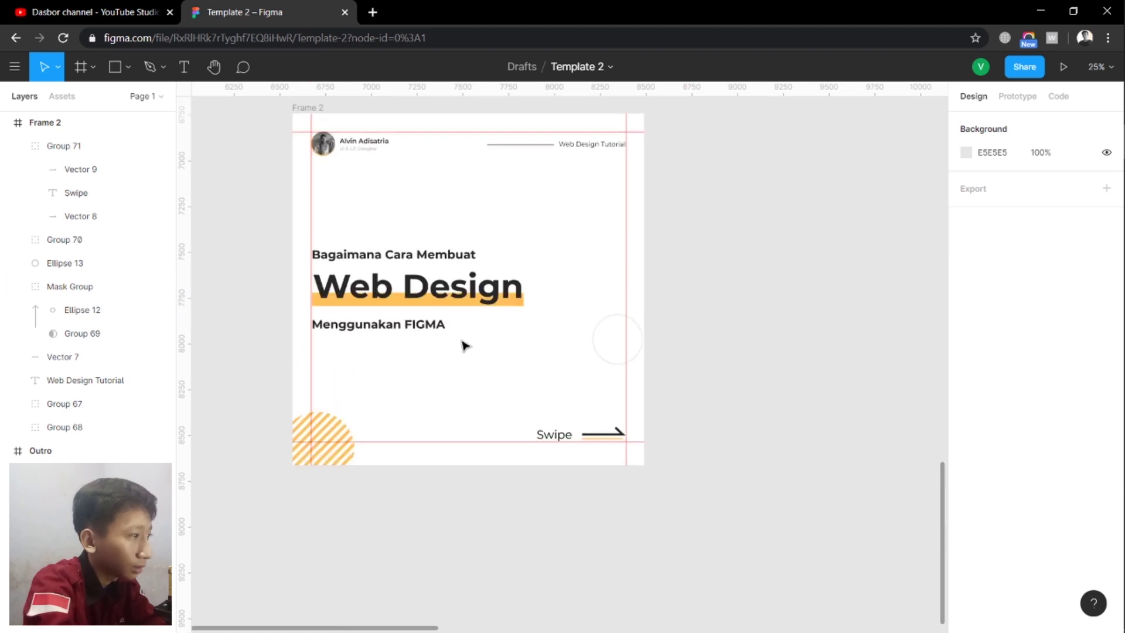
pyautogui.scroll(2, 465, 346)
pyautogui.moveTo(440, 269); pyautogui.dragTo(460, 296)
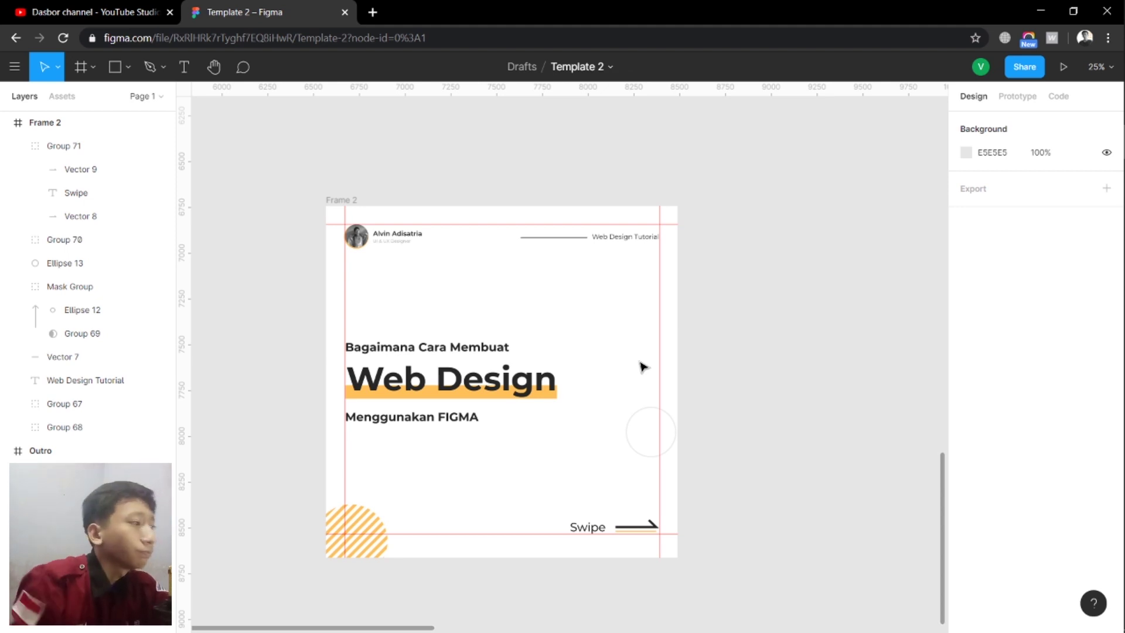
pyautogui.moveTo(447, 305); pyautogui.dragTo(458, 317)
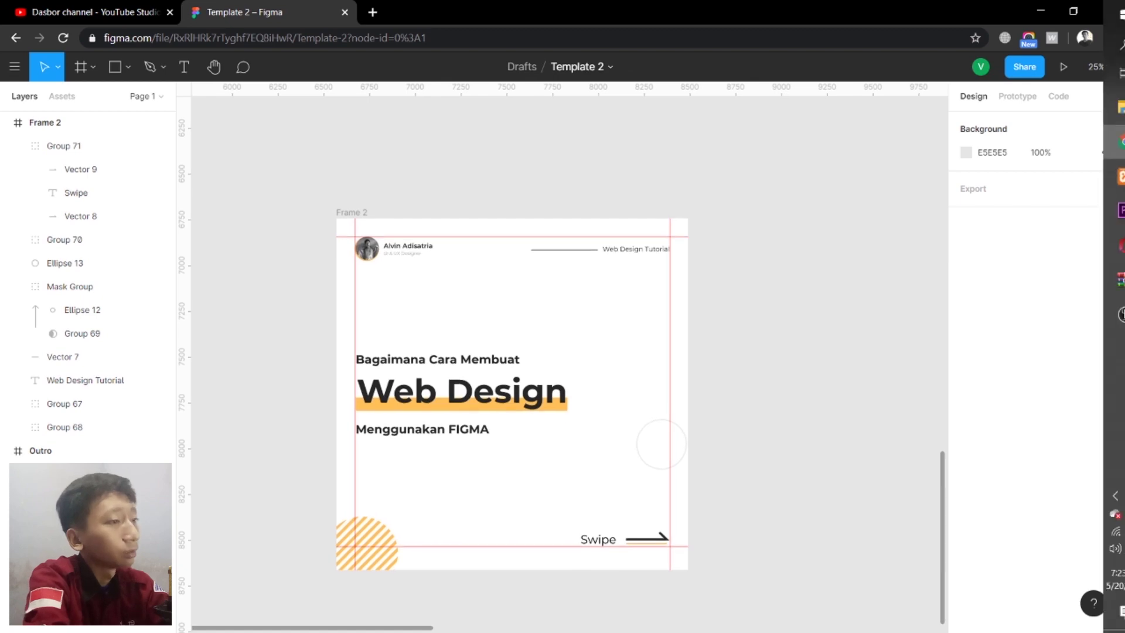